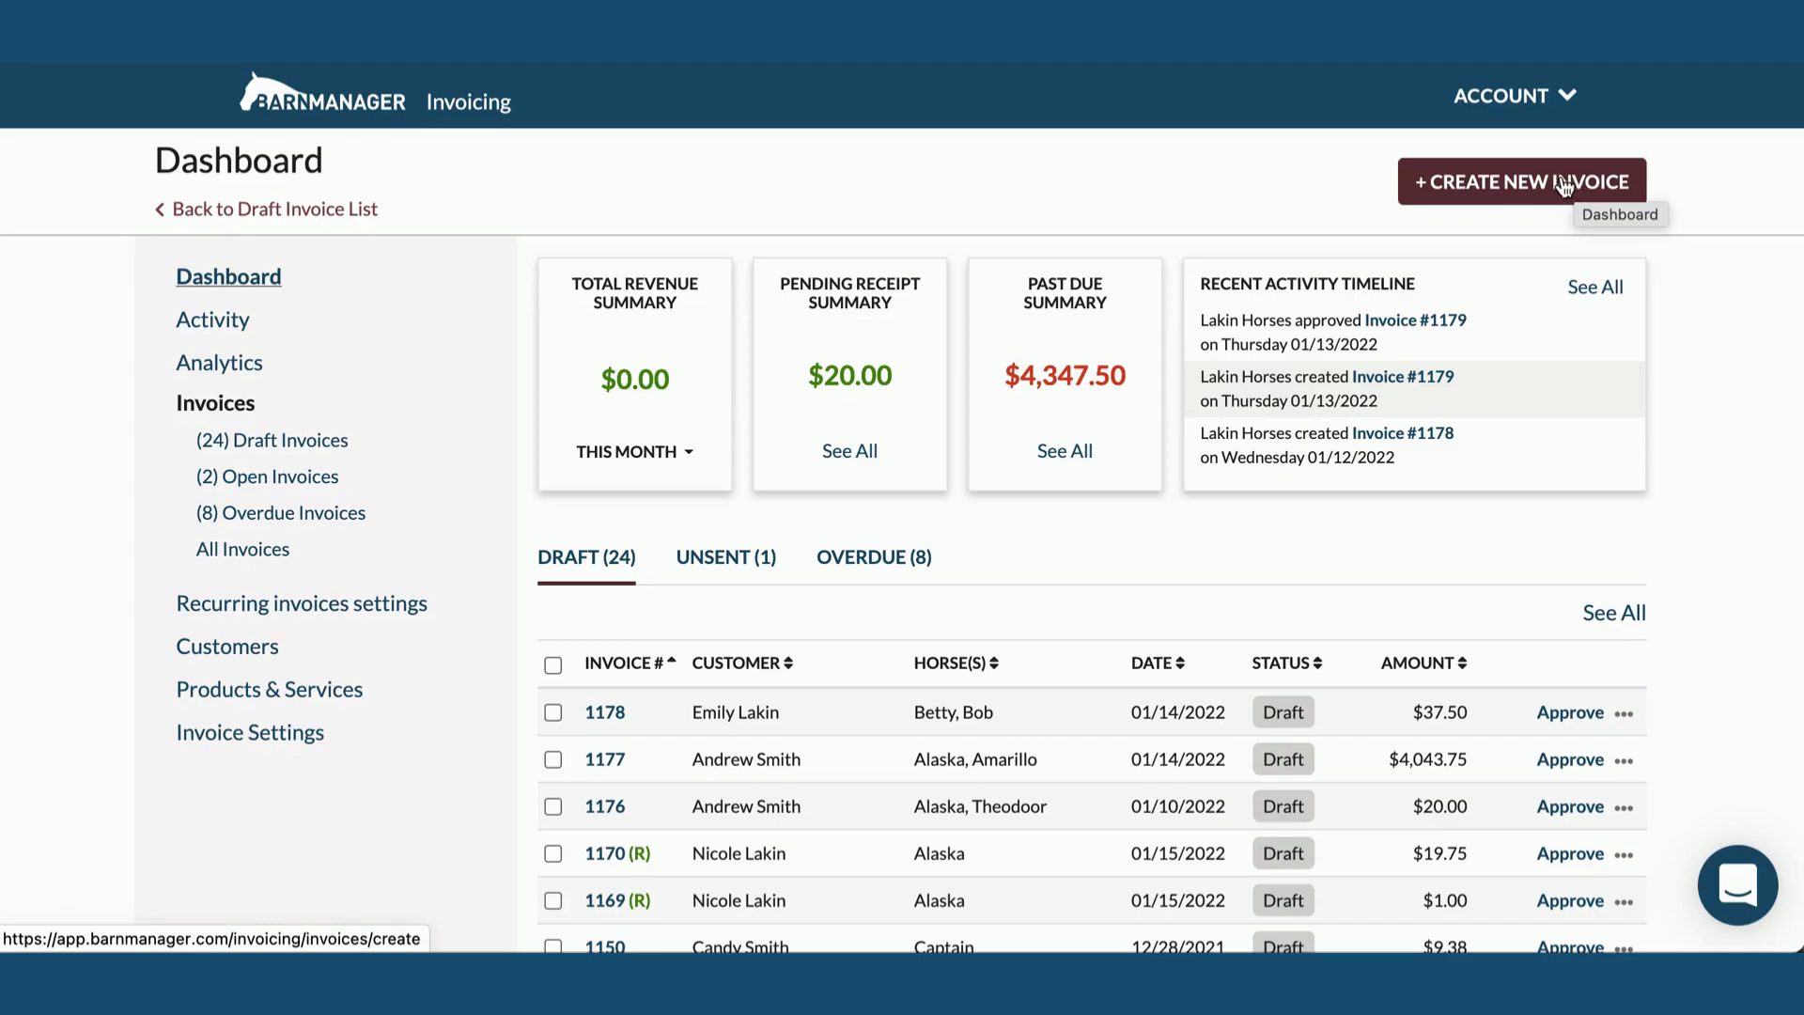
# Create a new invoice and assign it to the second customer in the customer list
pyautogui.click(1504, 185)
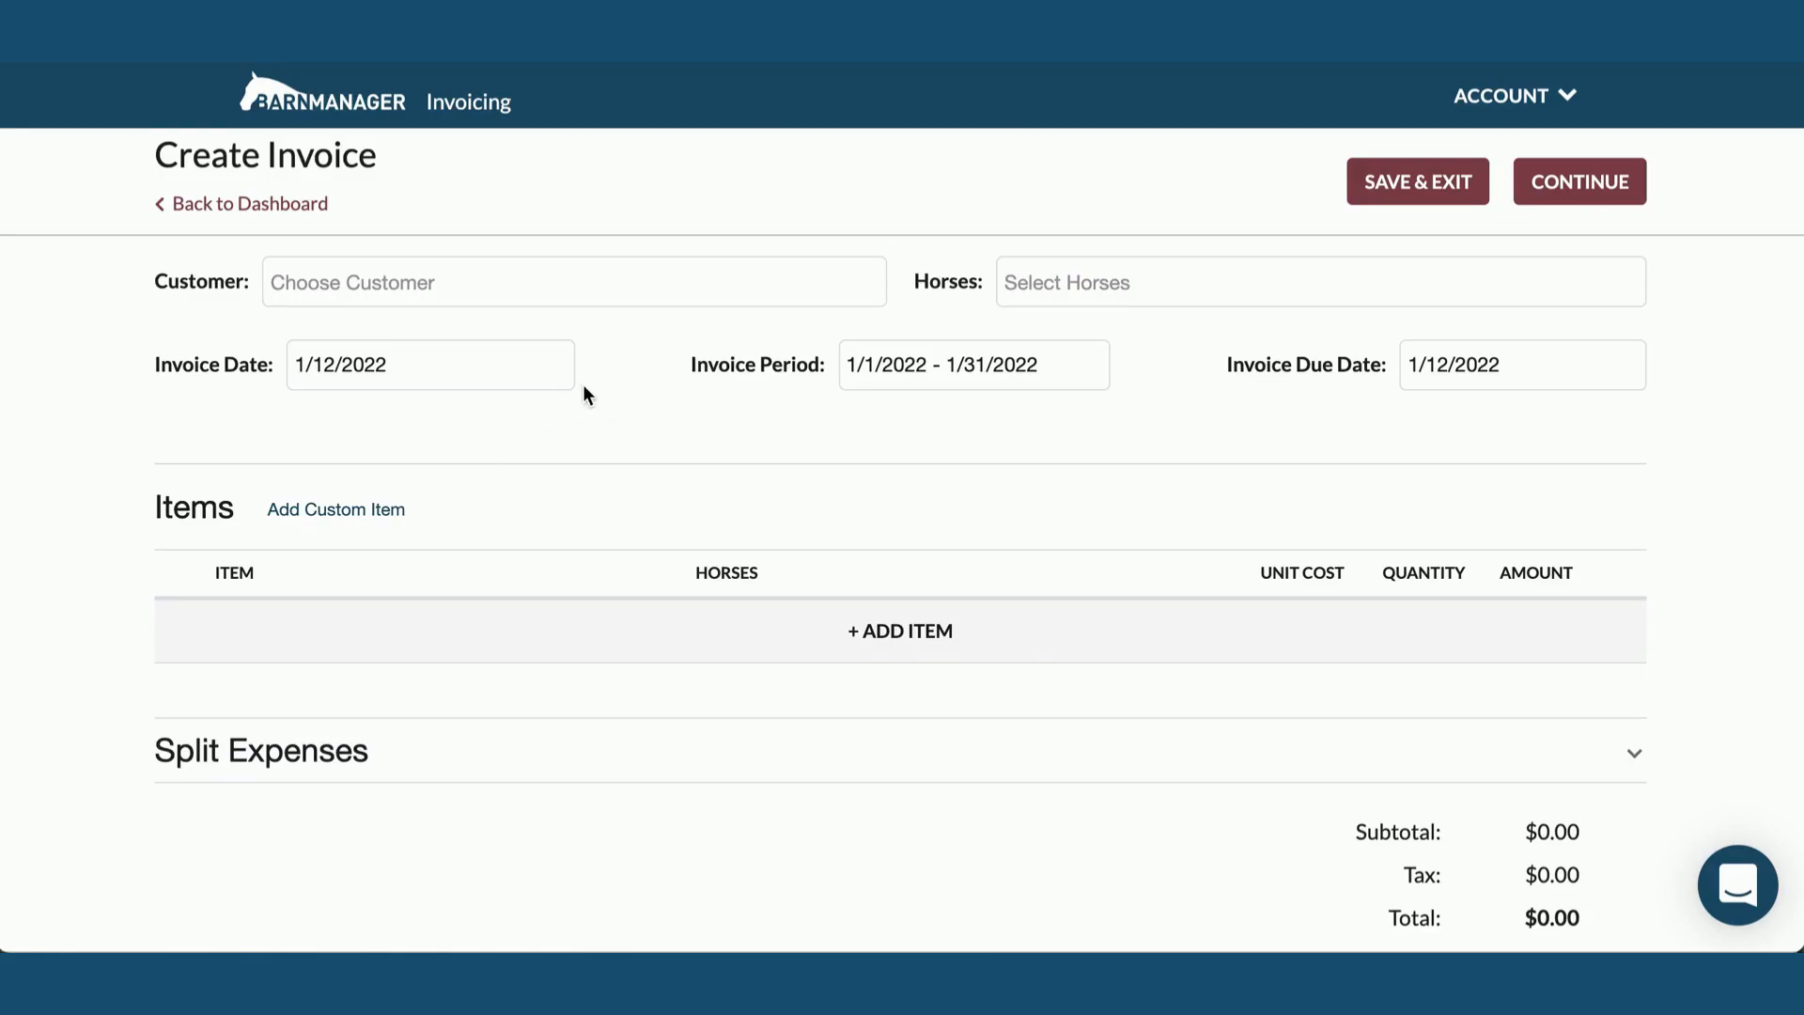
pyautogui.click(637, 286)
pyautogui.click(610, 283)
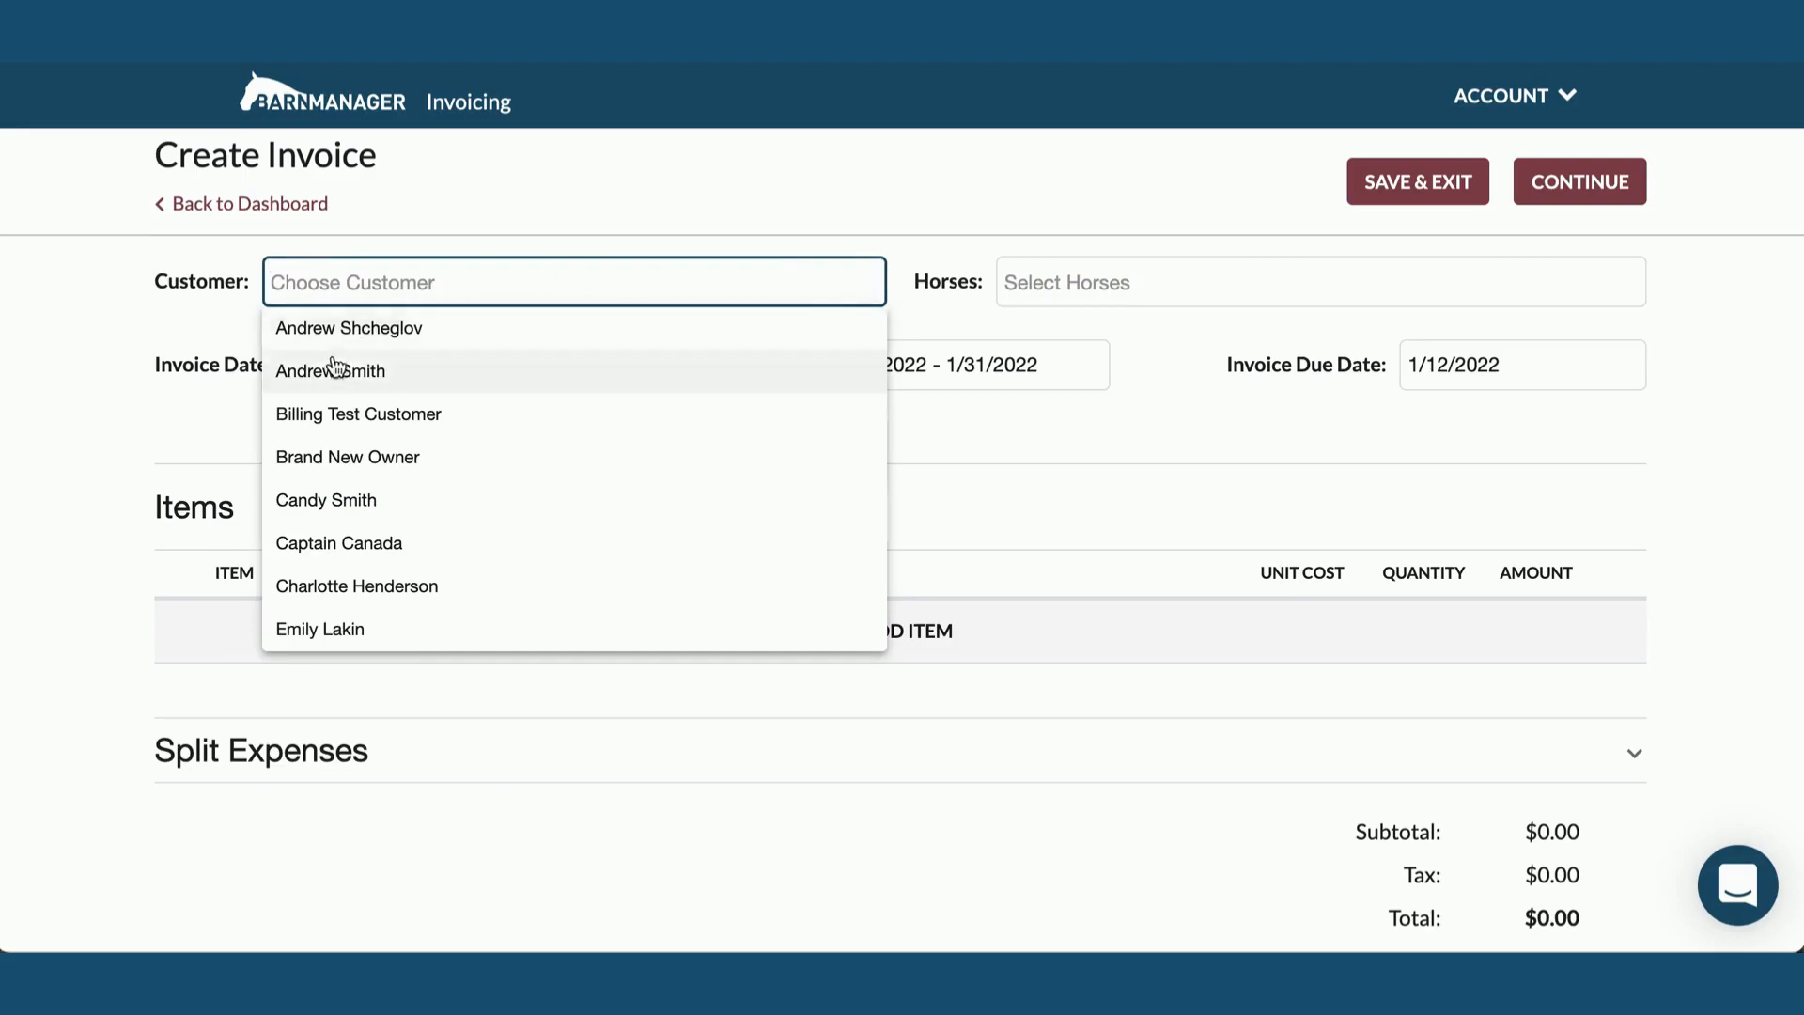
pyautogui.click(335, 368)
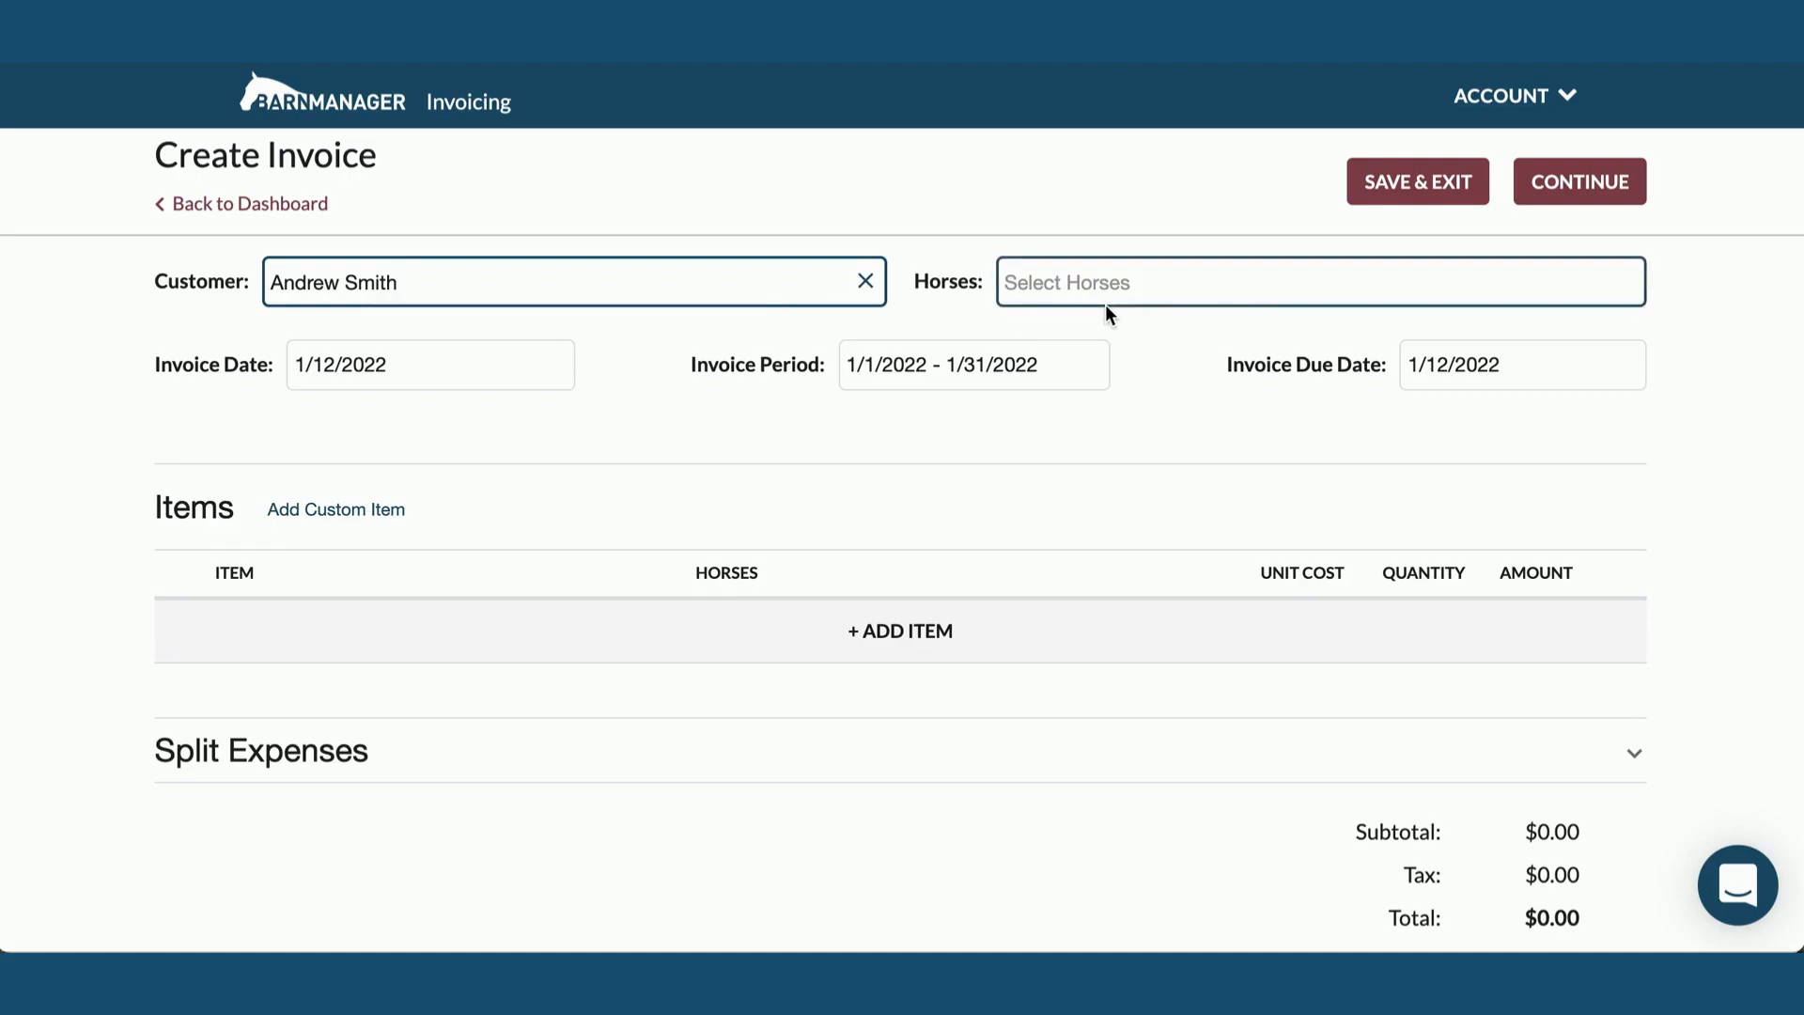
# Assign the horses Theodoor, Alaska and Hamora to the invoice
pyautogui.click(1149, 284)
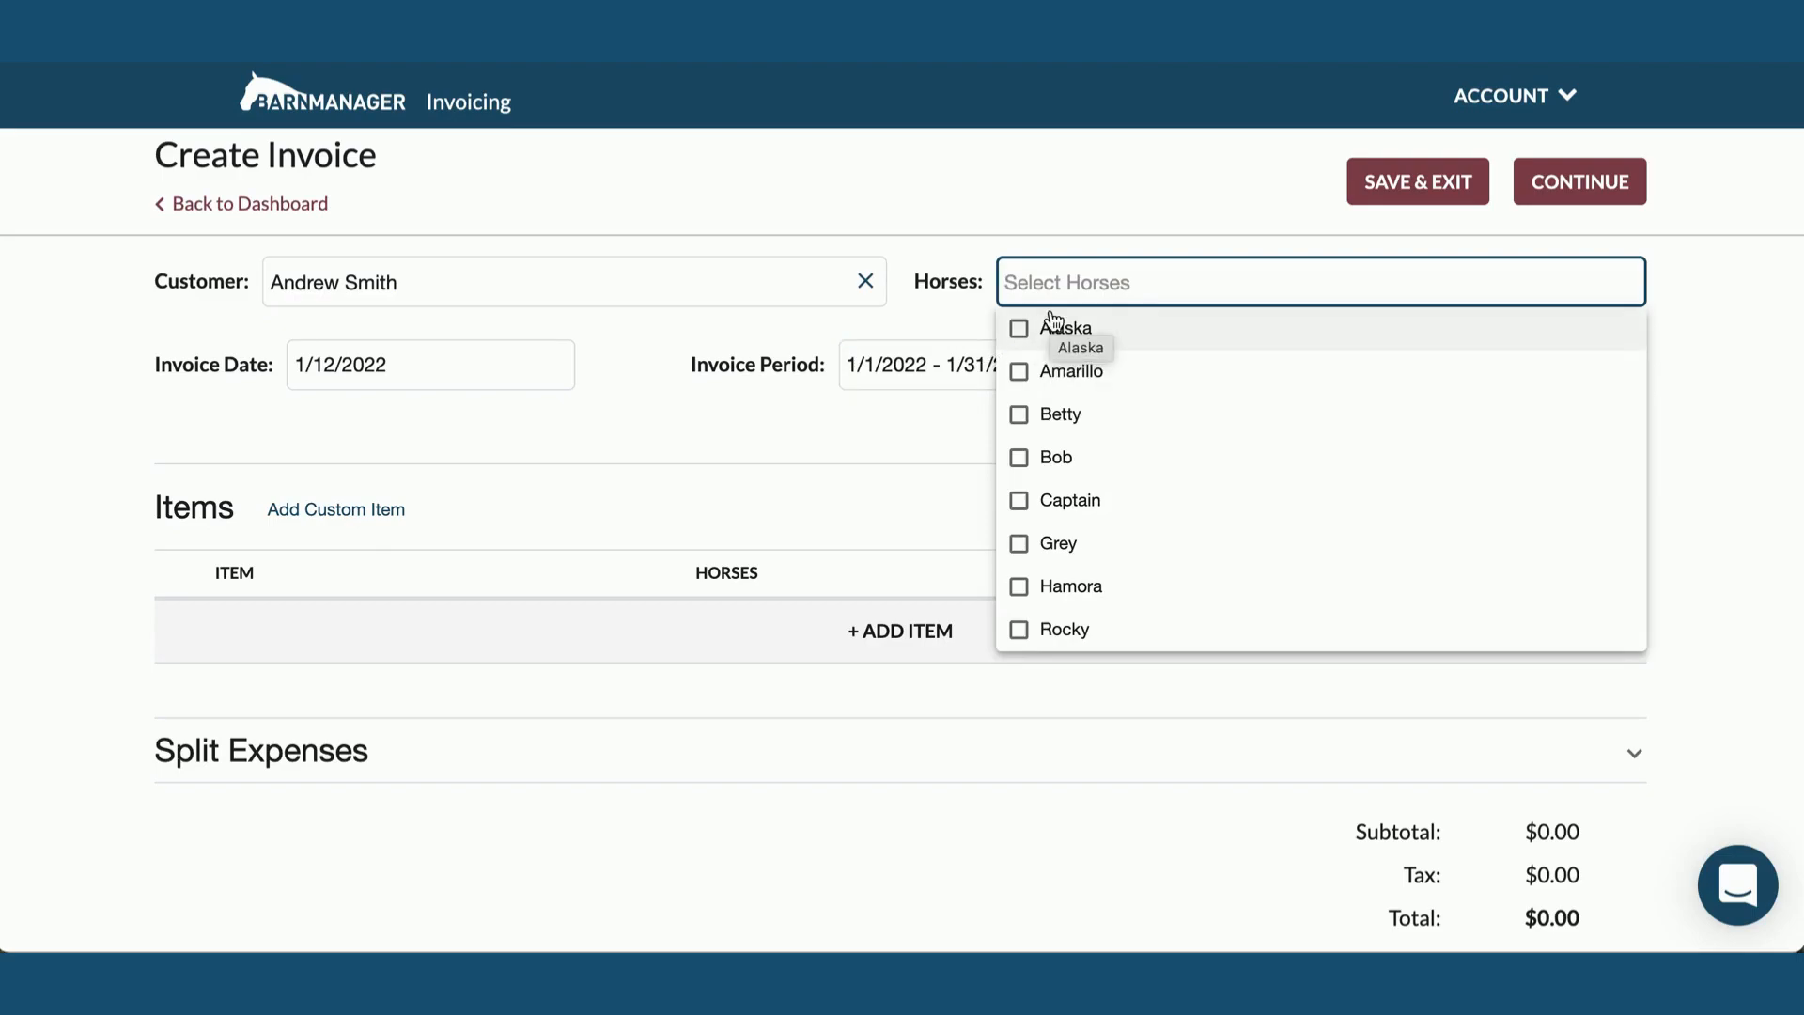
pyautogui.write('the')
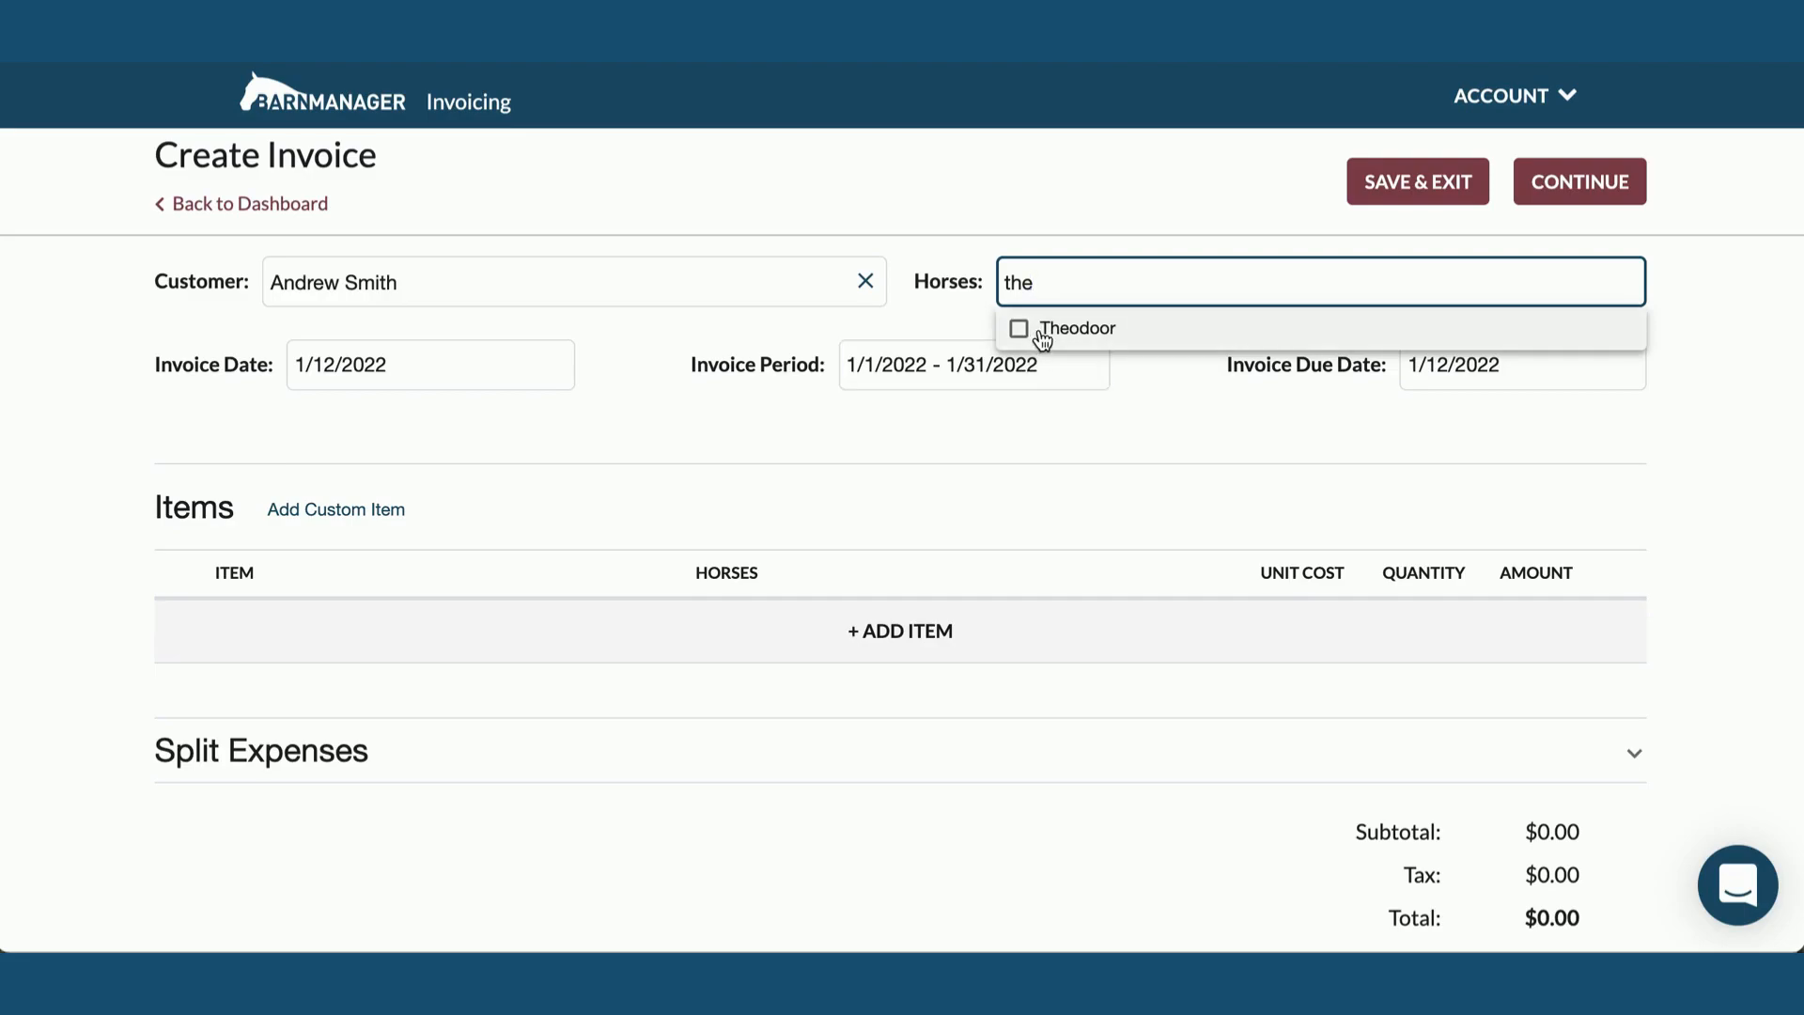
pyautogui.click(1043, 336)
pyautogui.click(1049, 342)
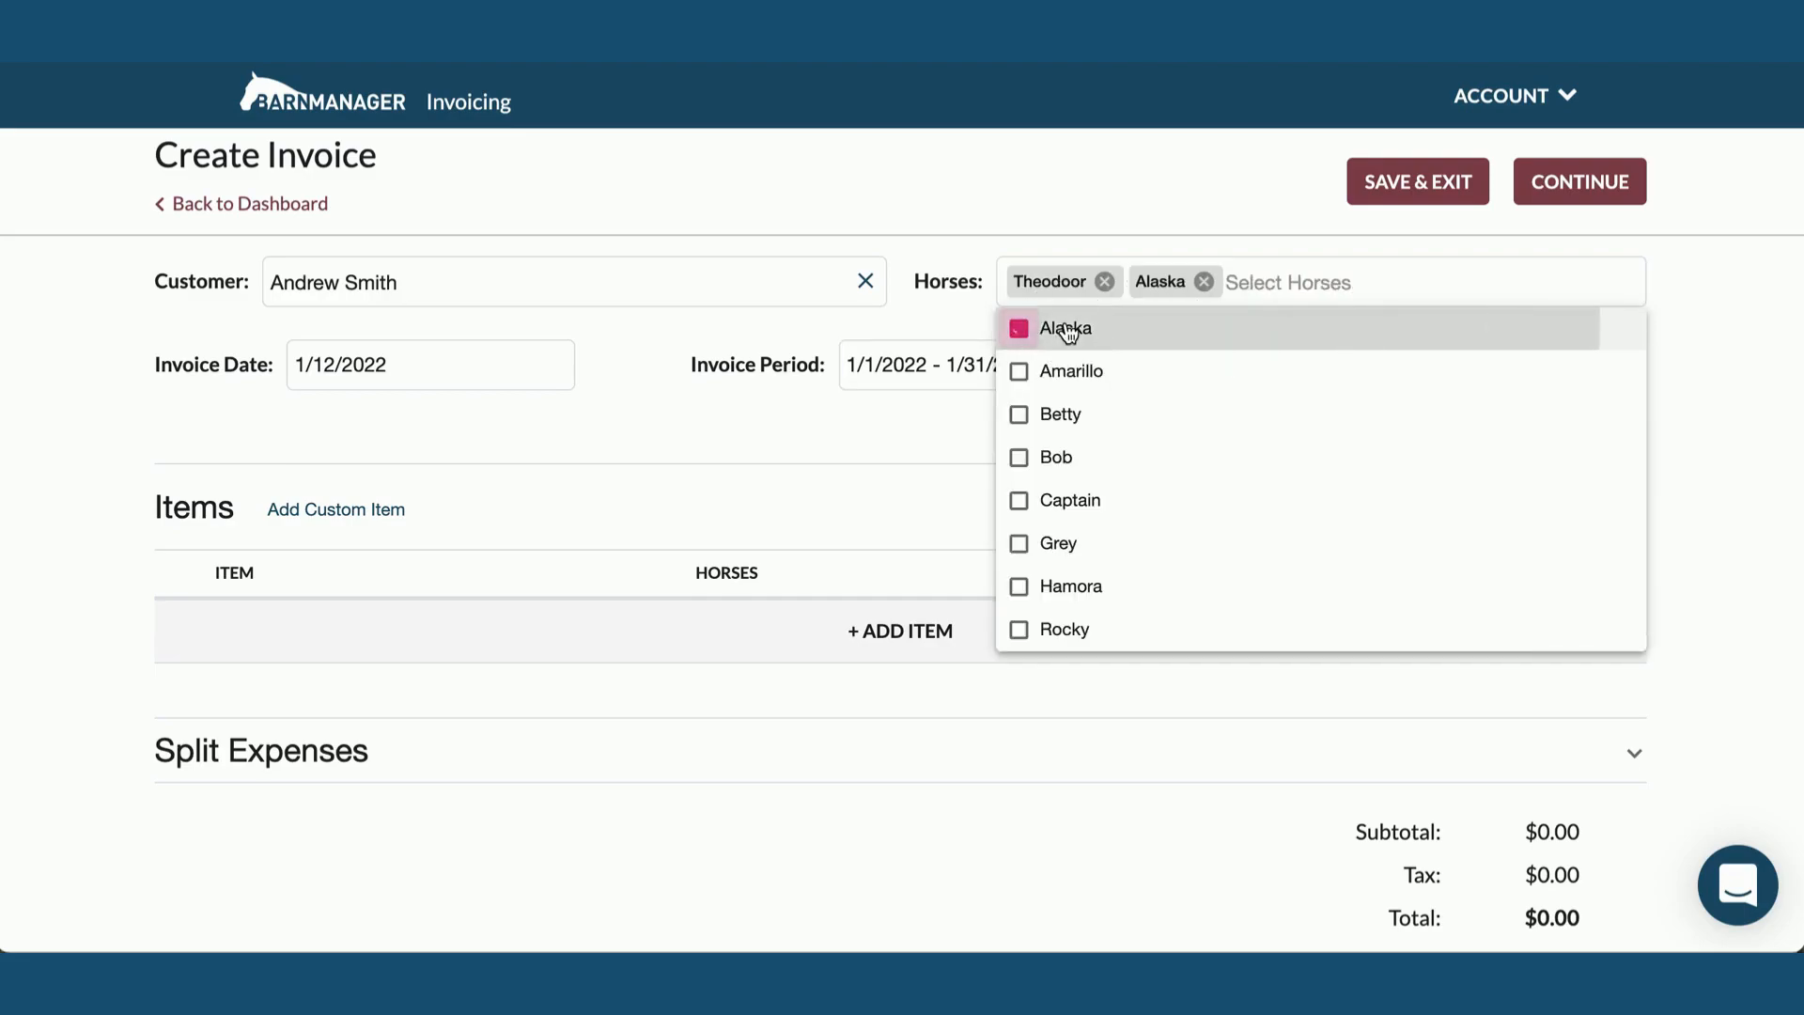
pyautogui.click(1073, 588)
pyautogui.click(757, 462)
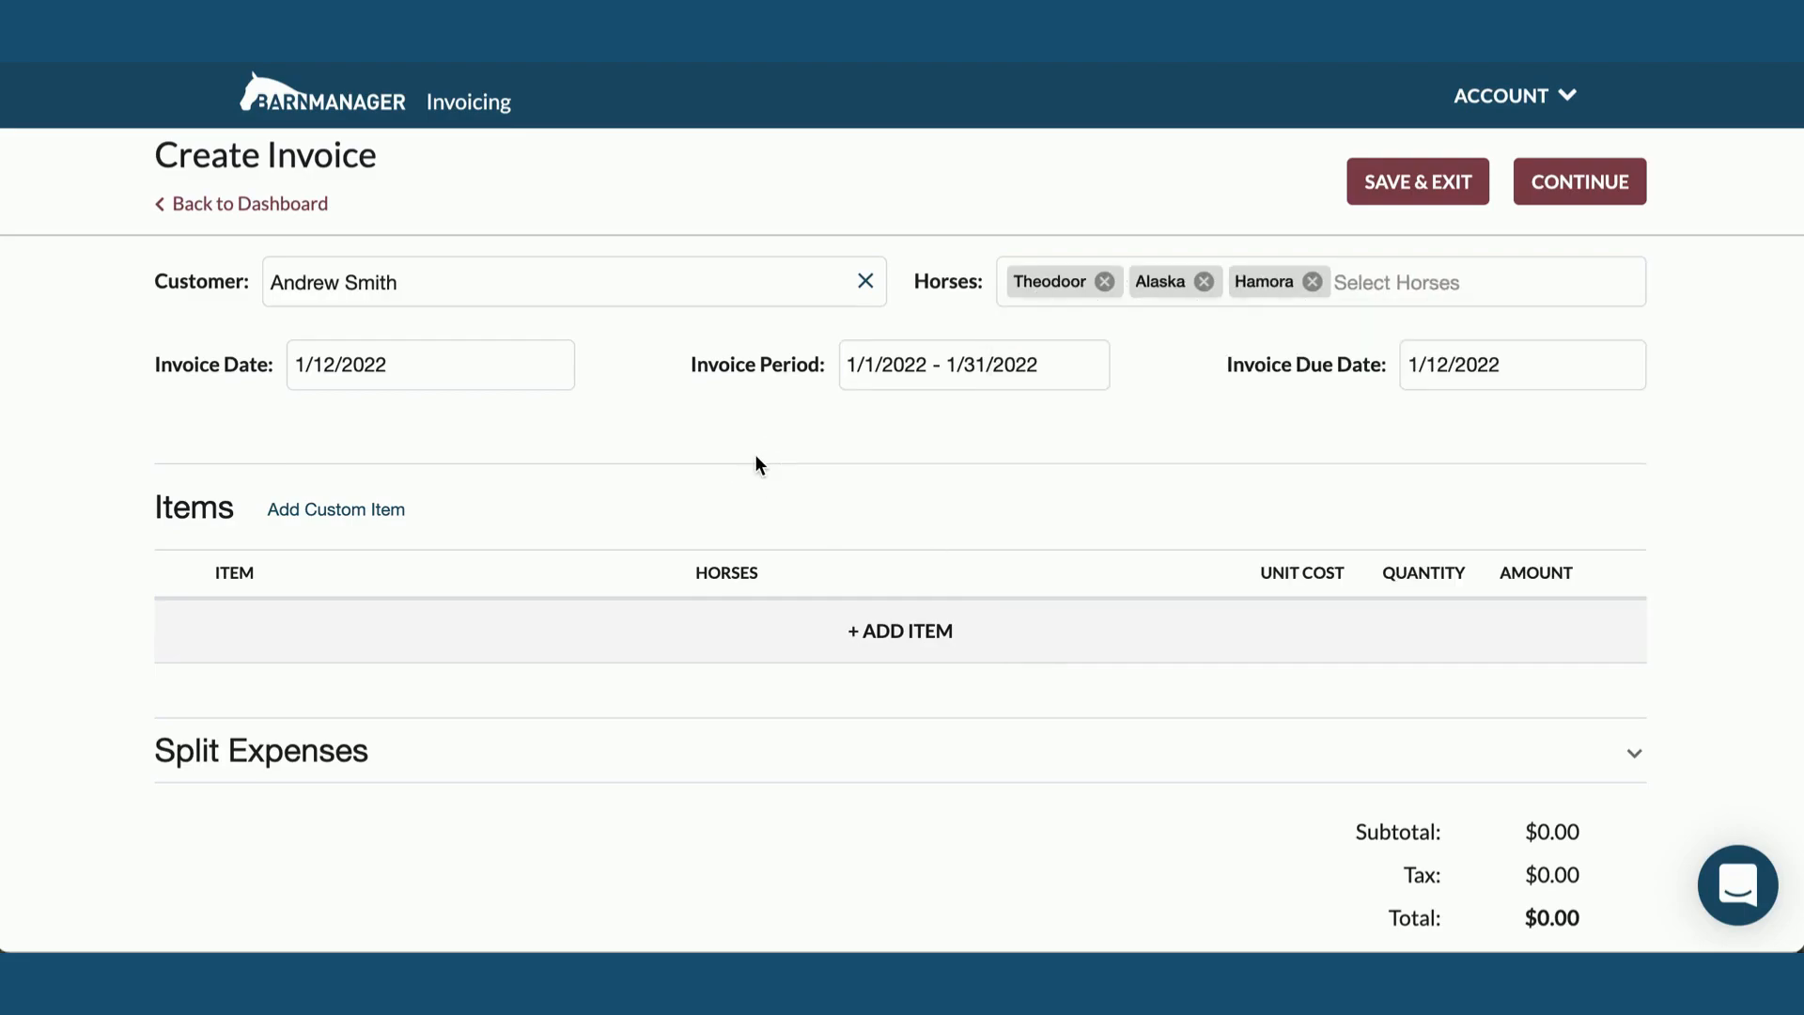
# Examine the calendar offered for the invoice date
pyautogui.click(475, 358)
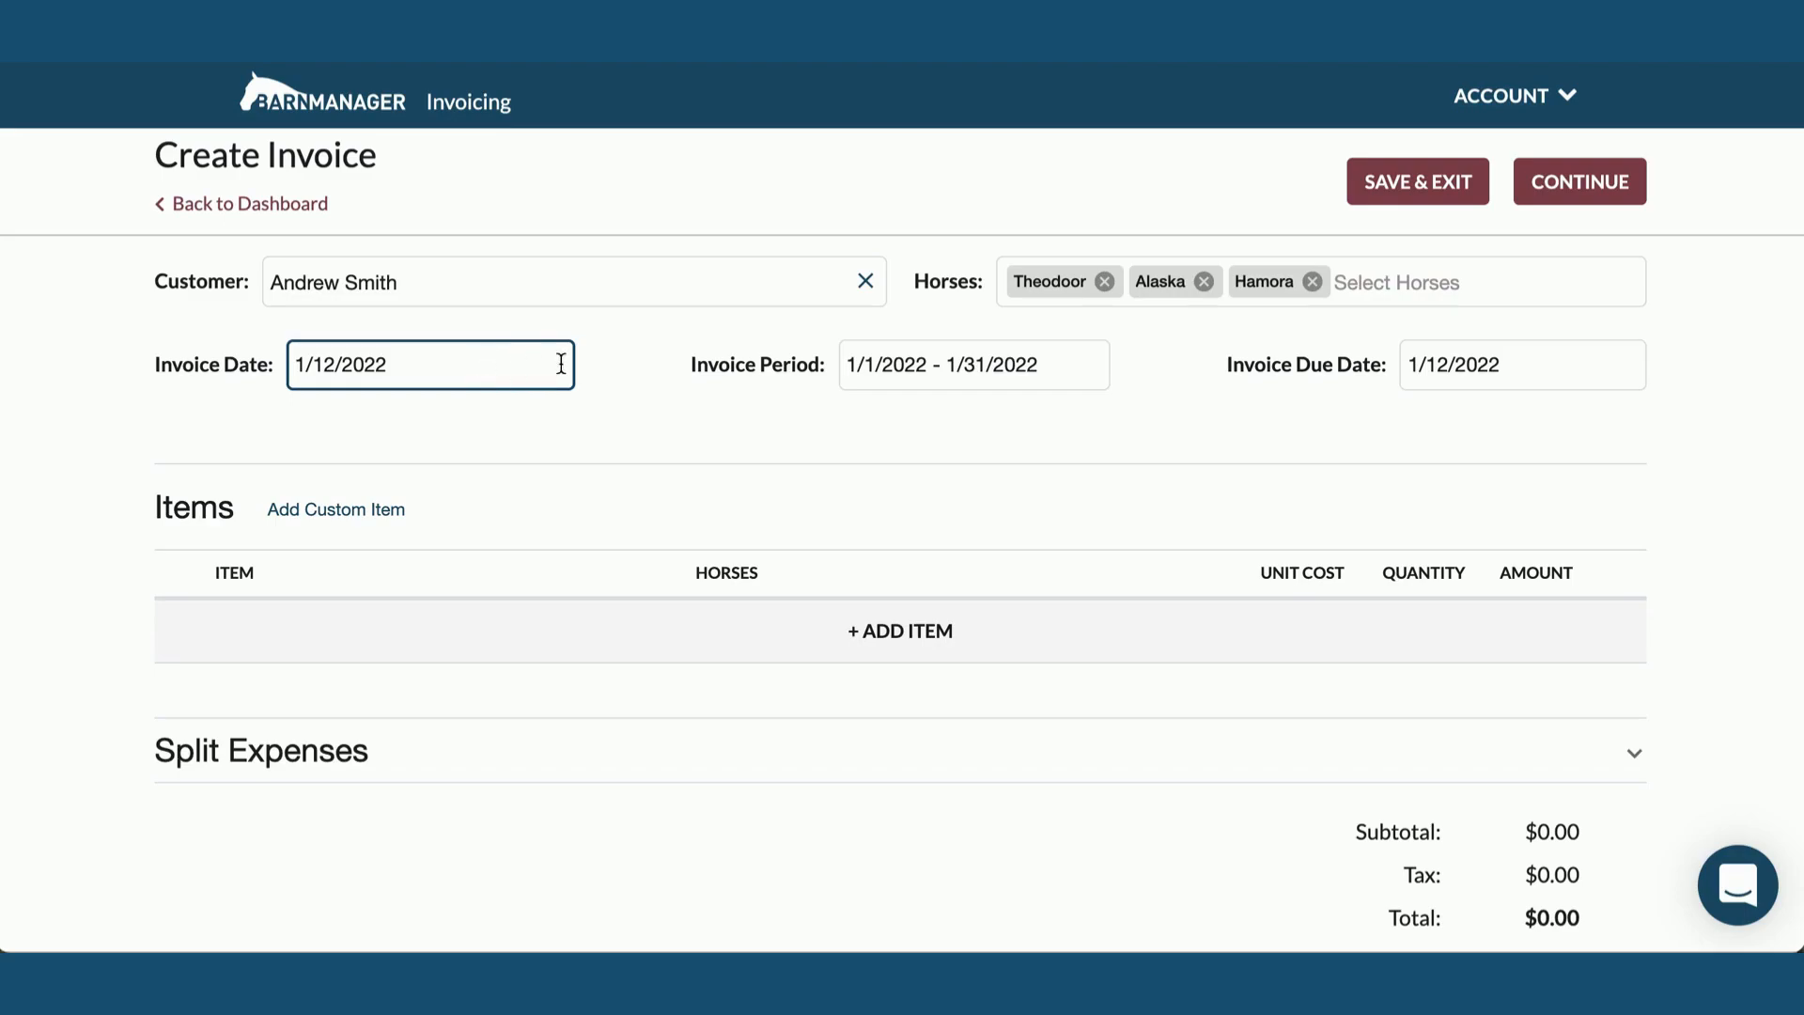
pyautogui.click(435, 372)
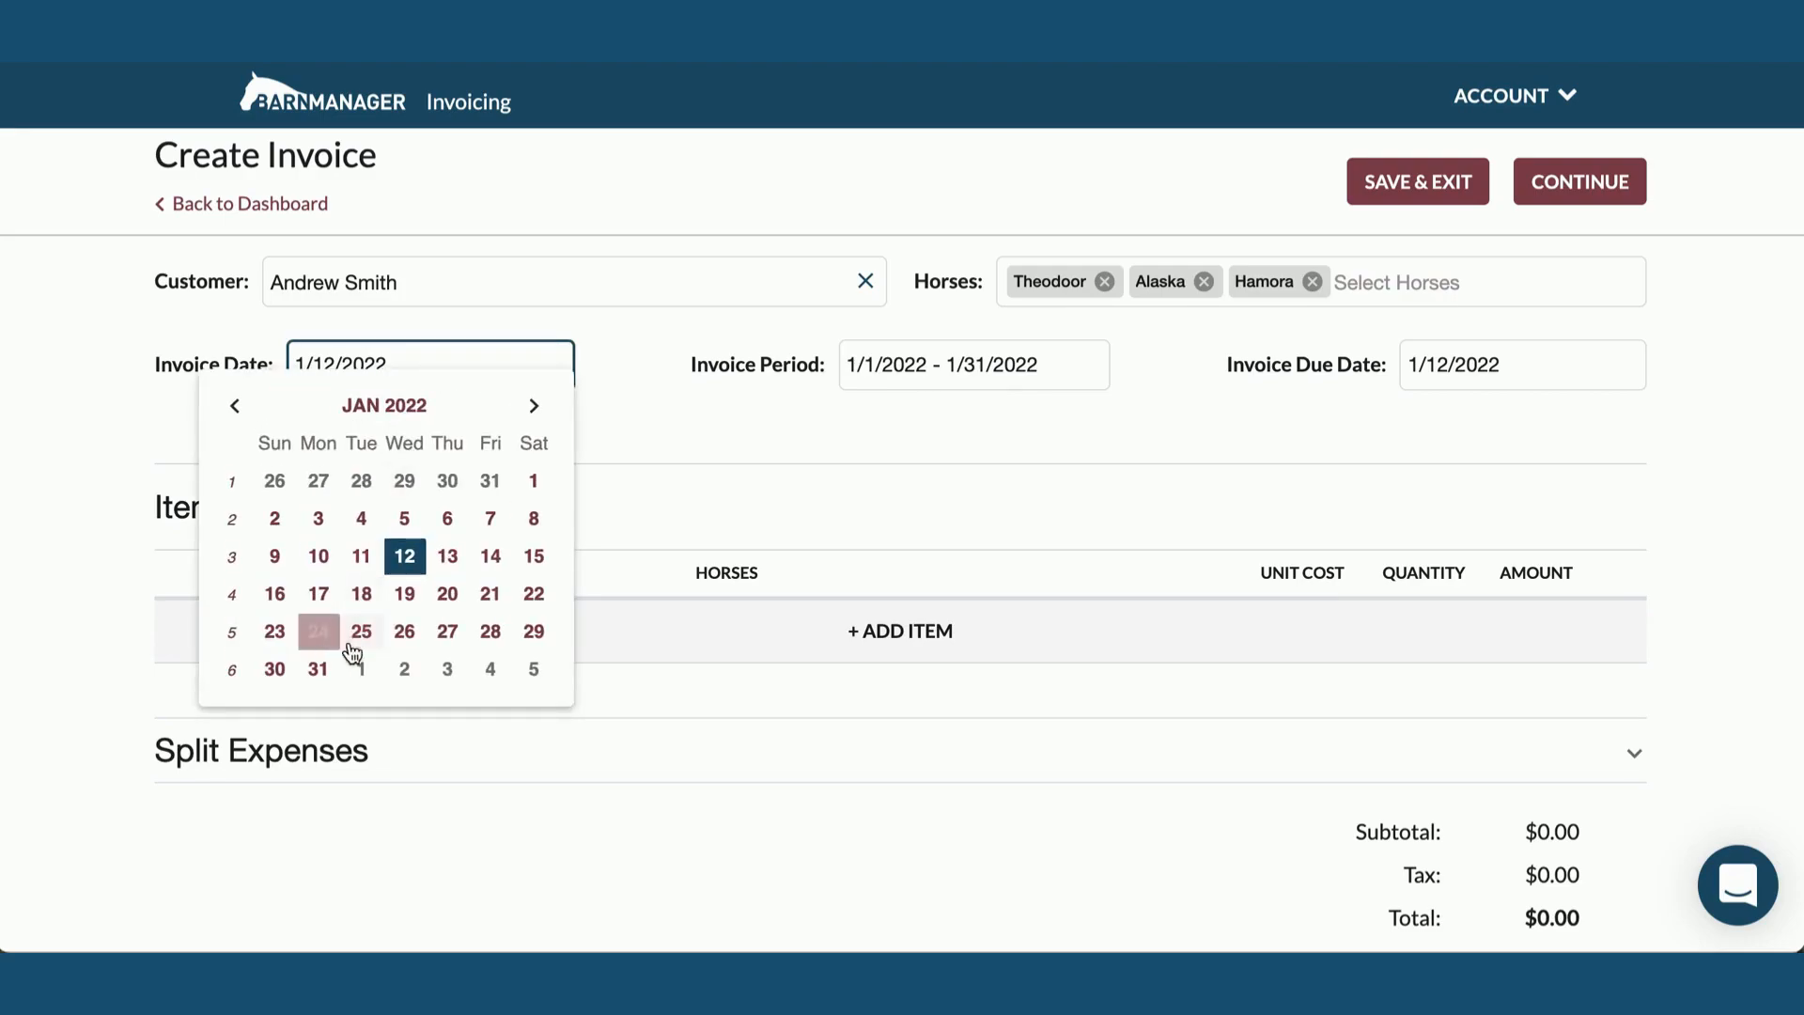
pyautogui.click(894, 429)
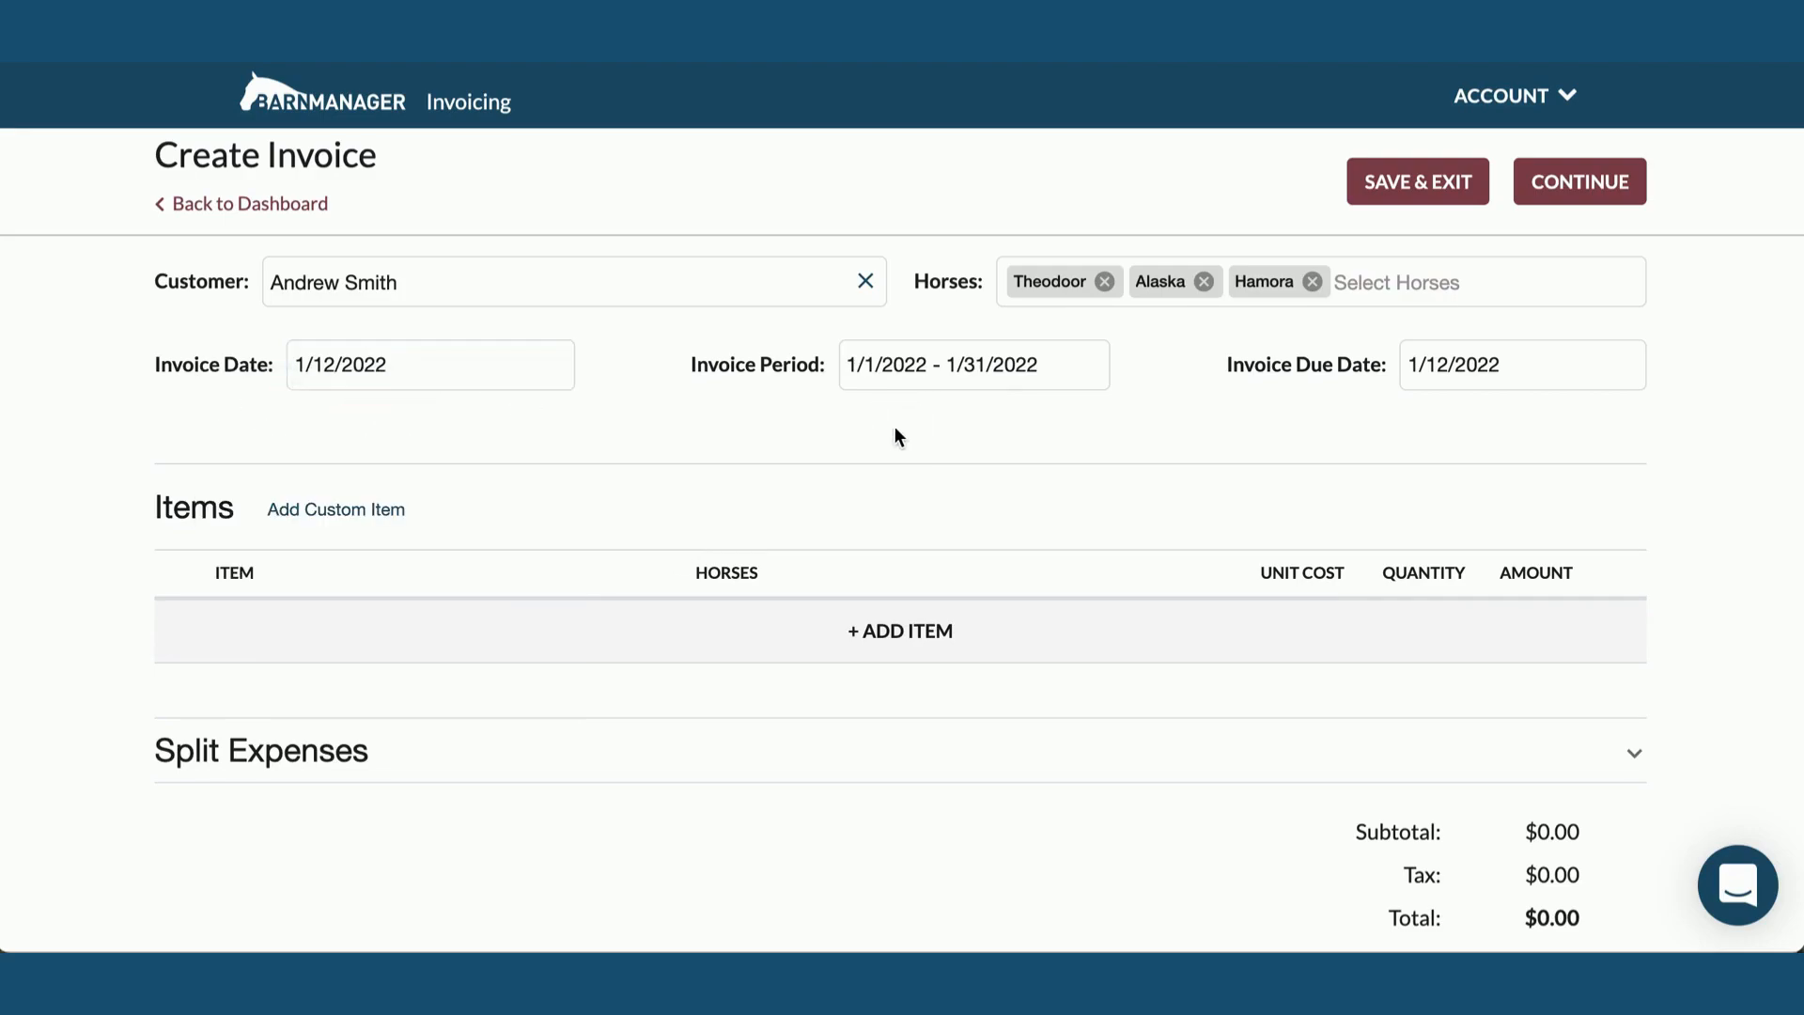
# Set the invoice period to Last Month and the invoice due date to 2/1/2022
pyautogui.click(1074, 361)
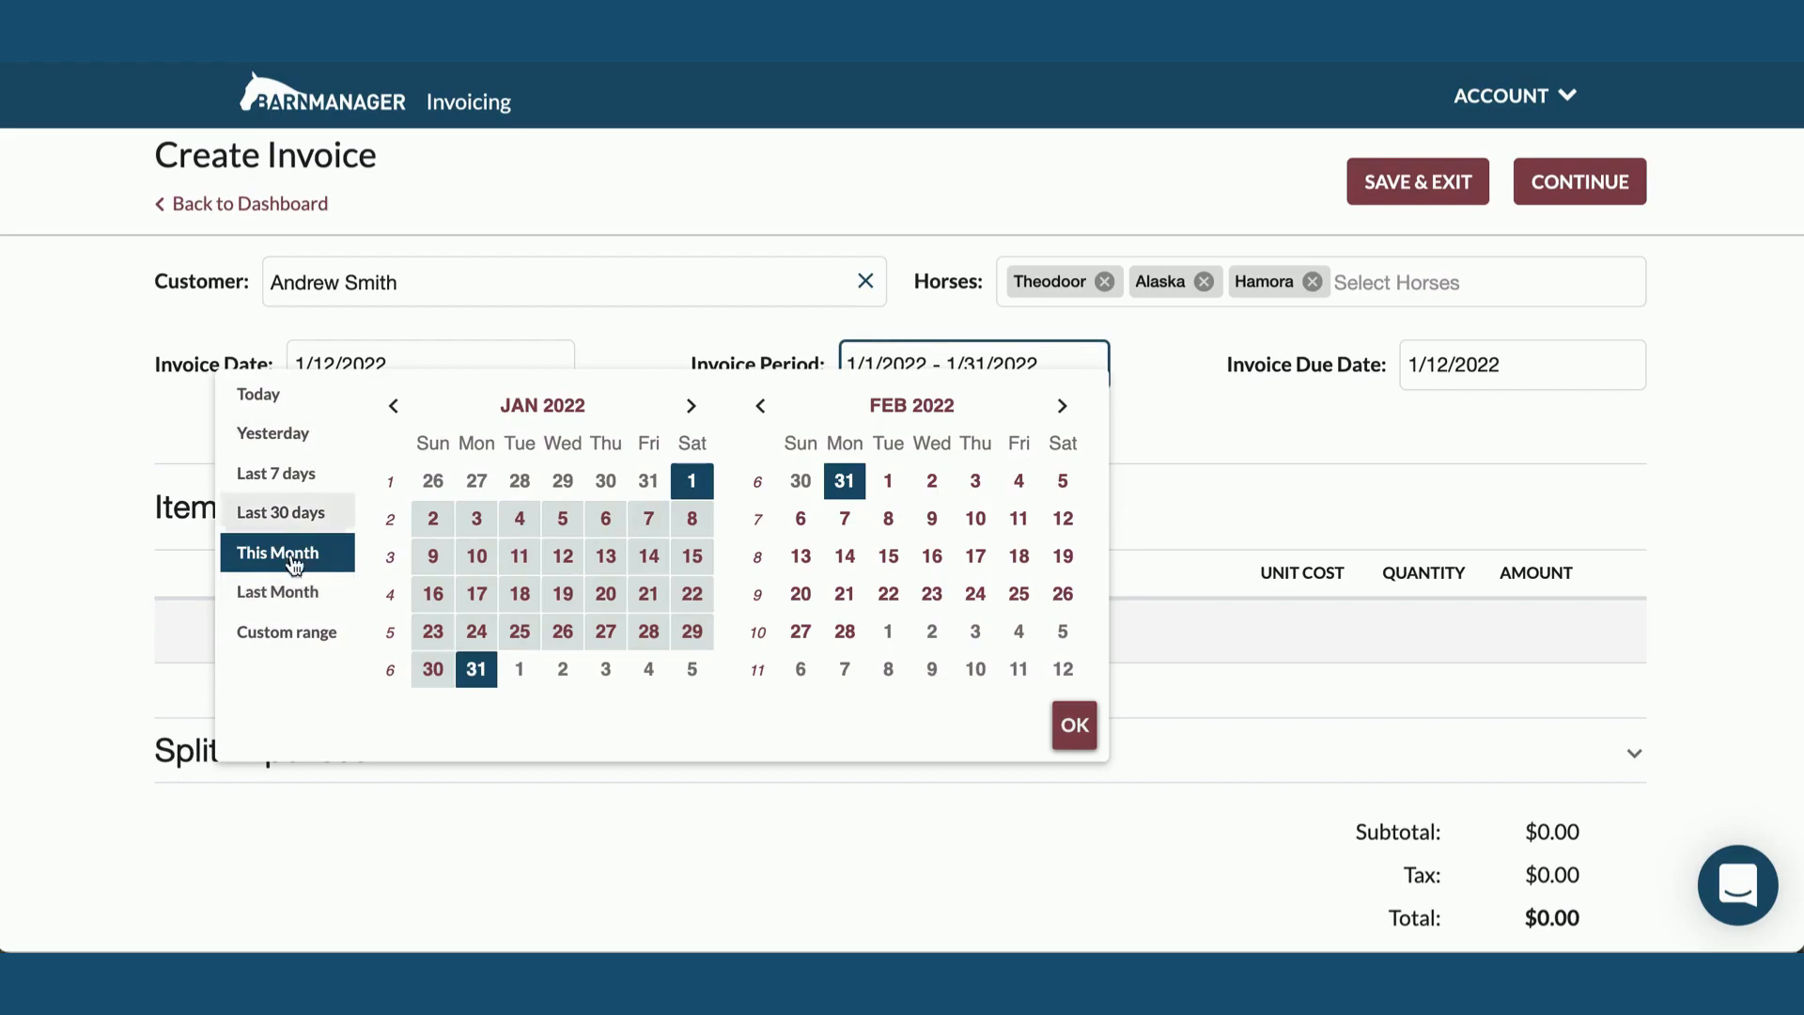
pyautogui.click(273, 601)
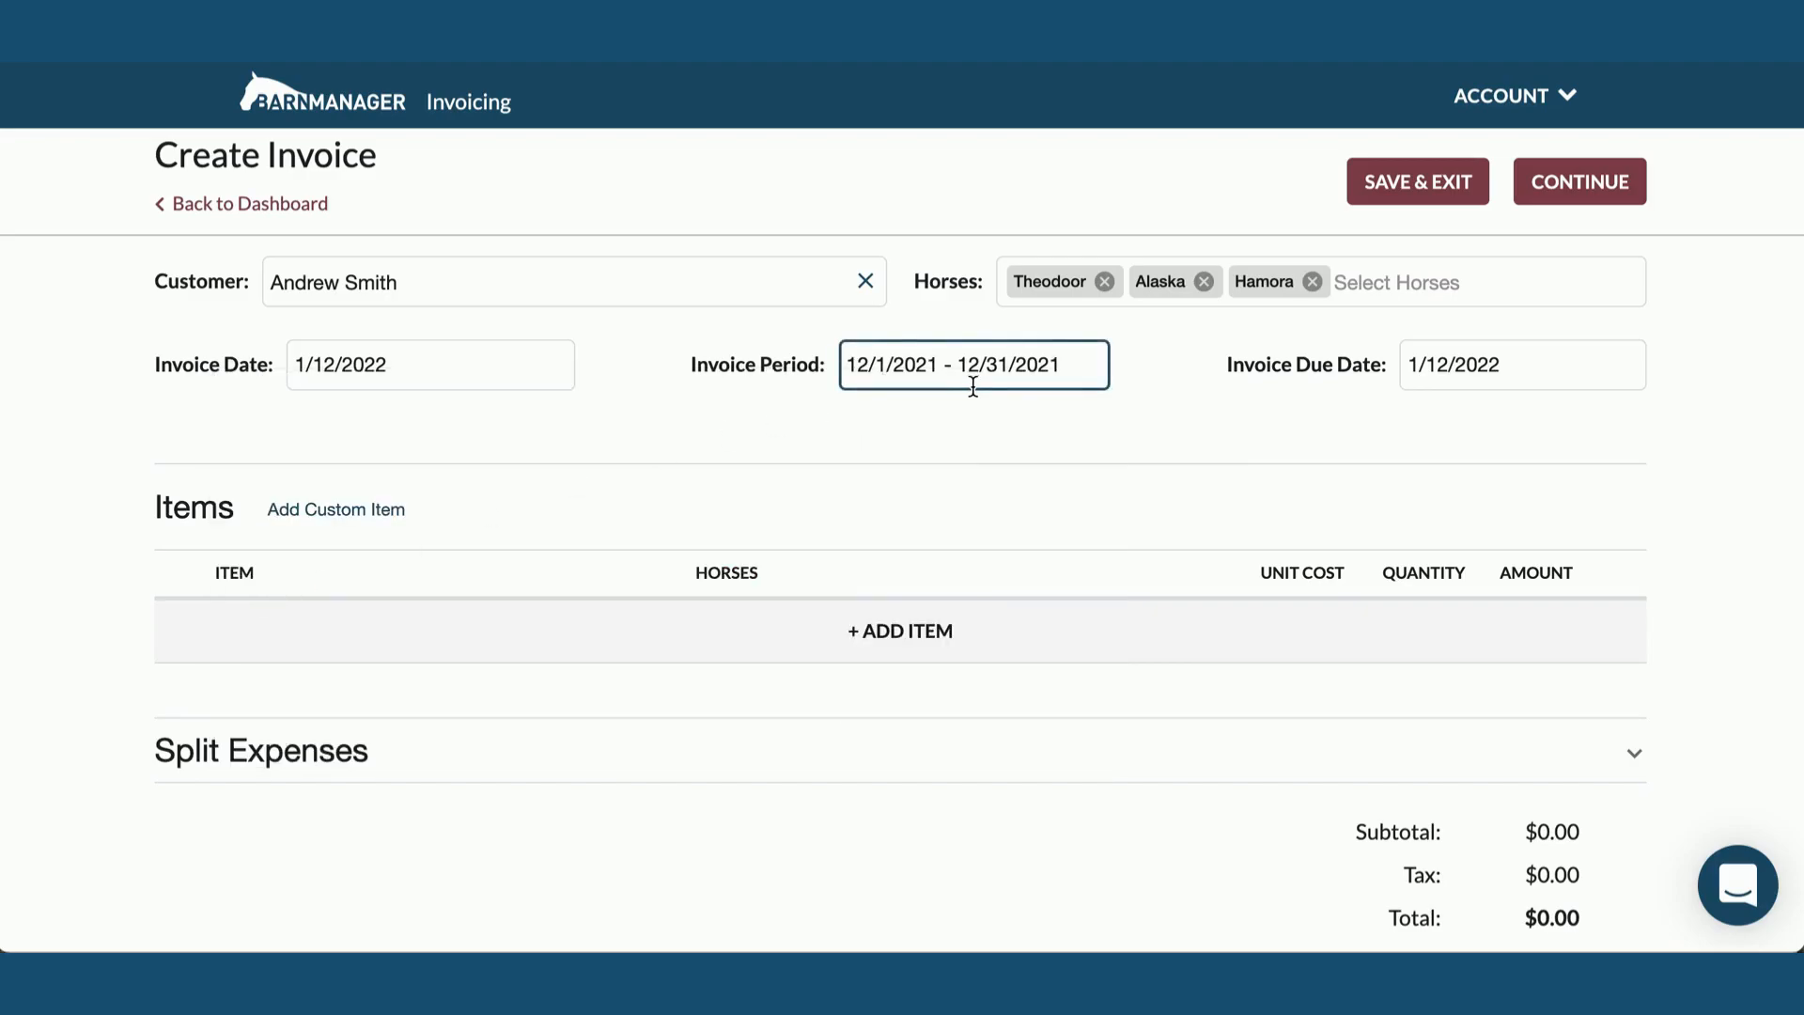
pyautogui.click(1071, 366)
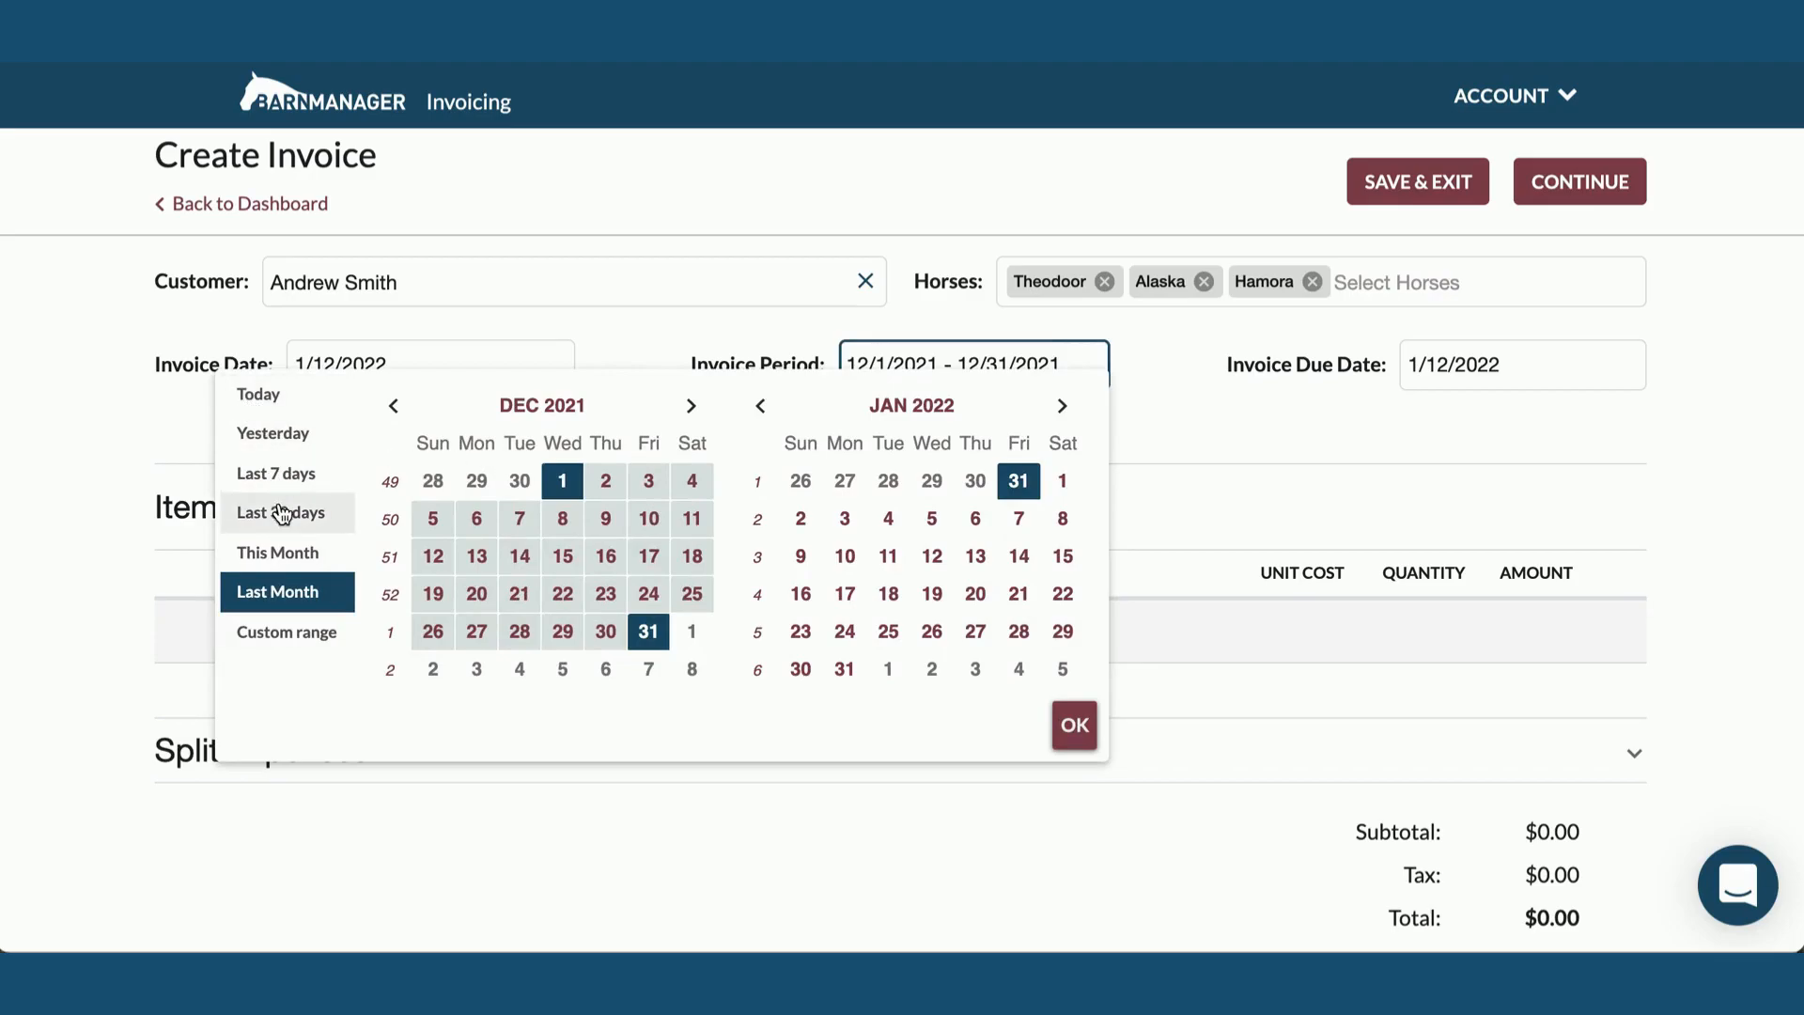
pyautogui.click(1285, 428)
pyautogui.click(1535, 375)
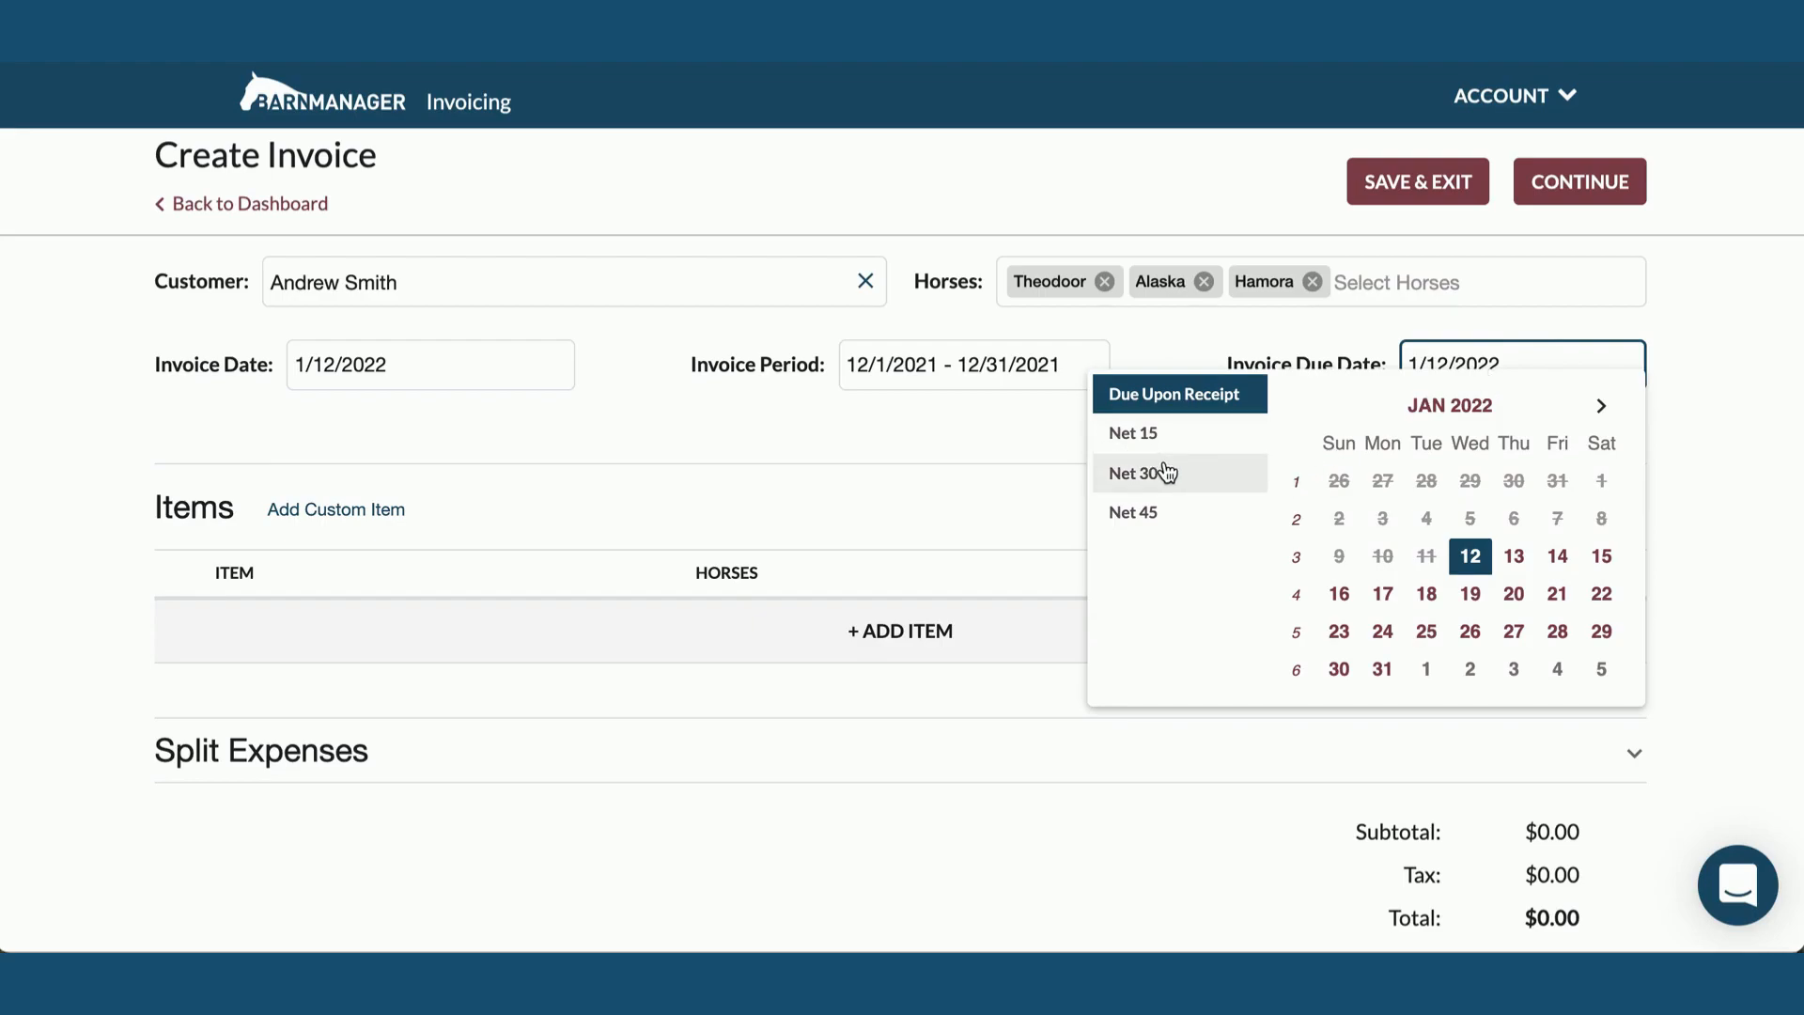
pyautogui.click(1424, 676)
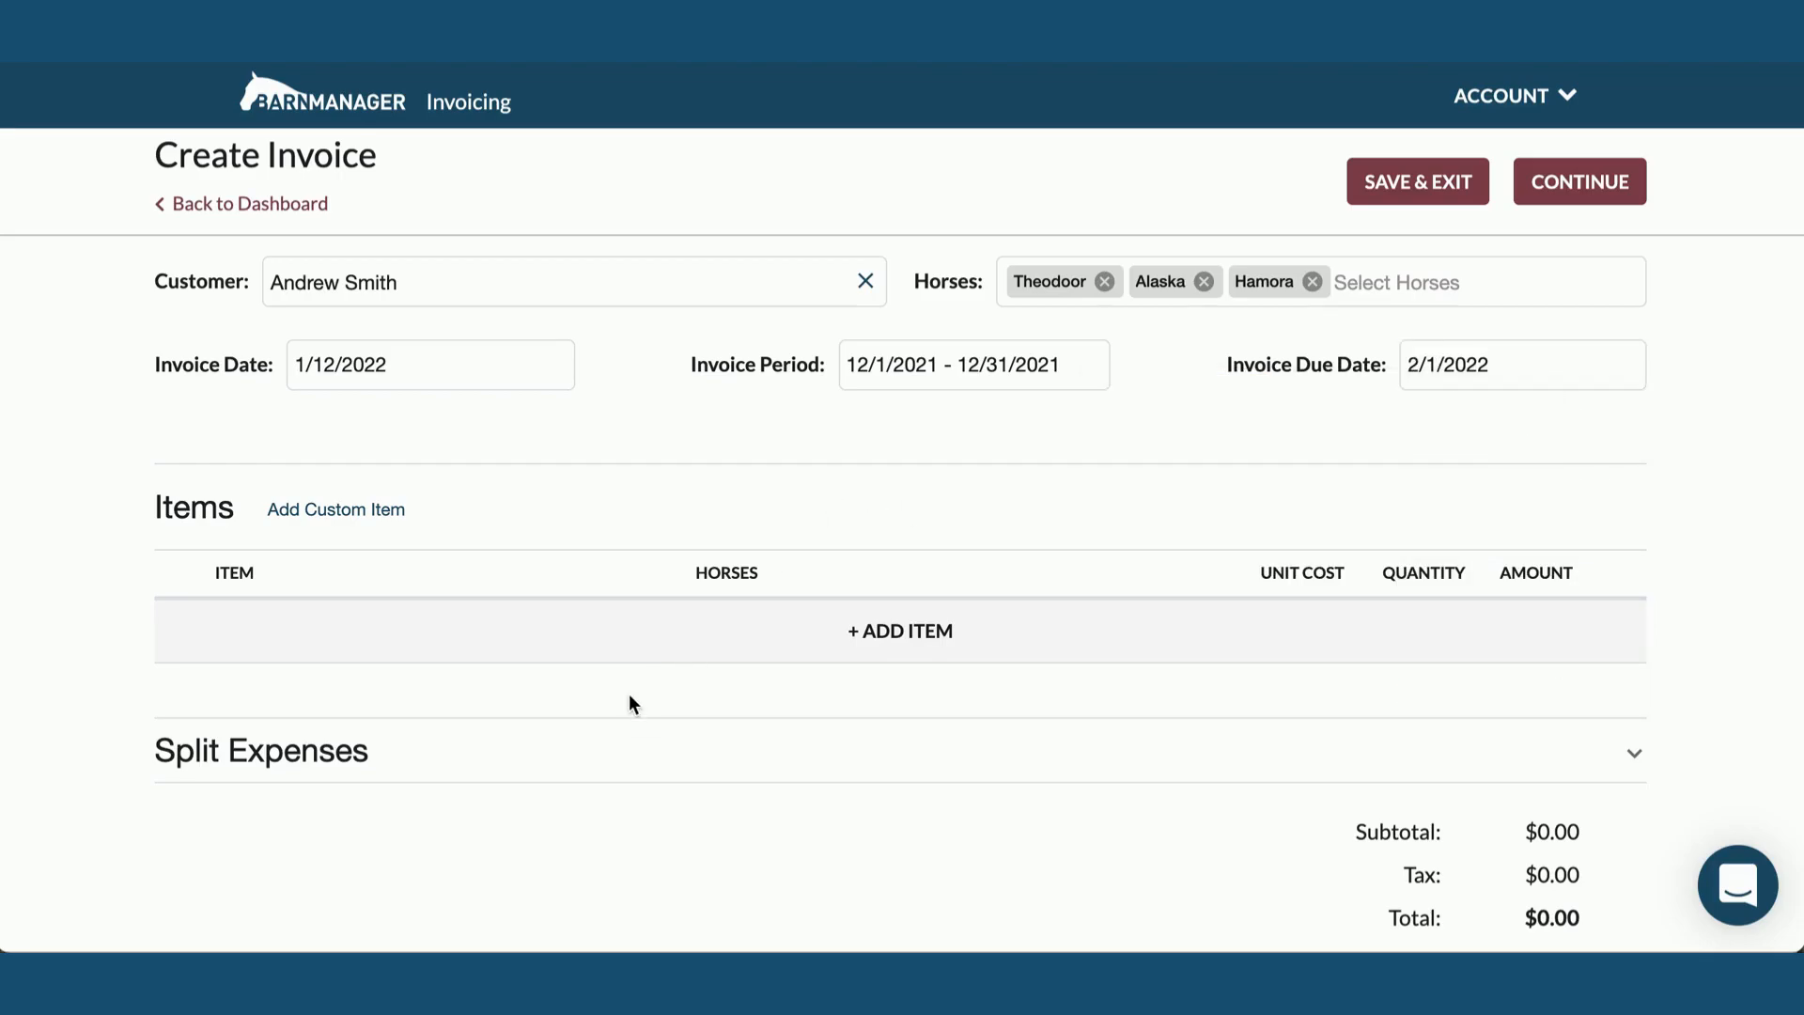
# Open the invoice's item list and look through its monthly recurring charges, others and products categories
pyautogui.scroll(-3, 630, 700)
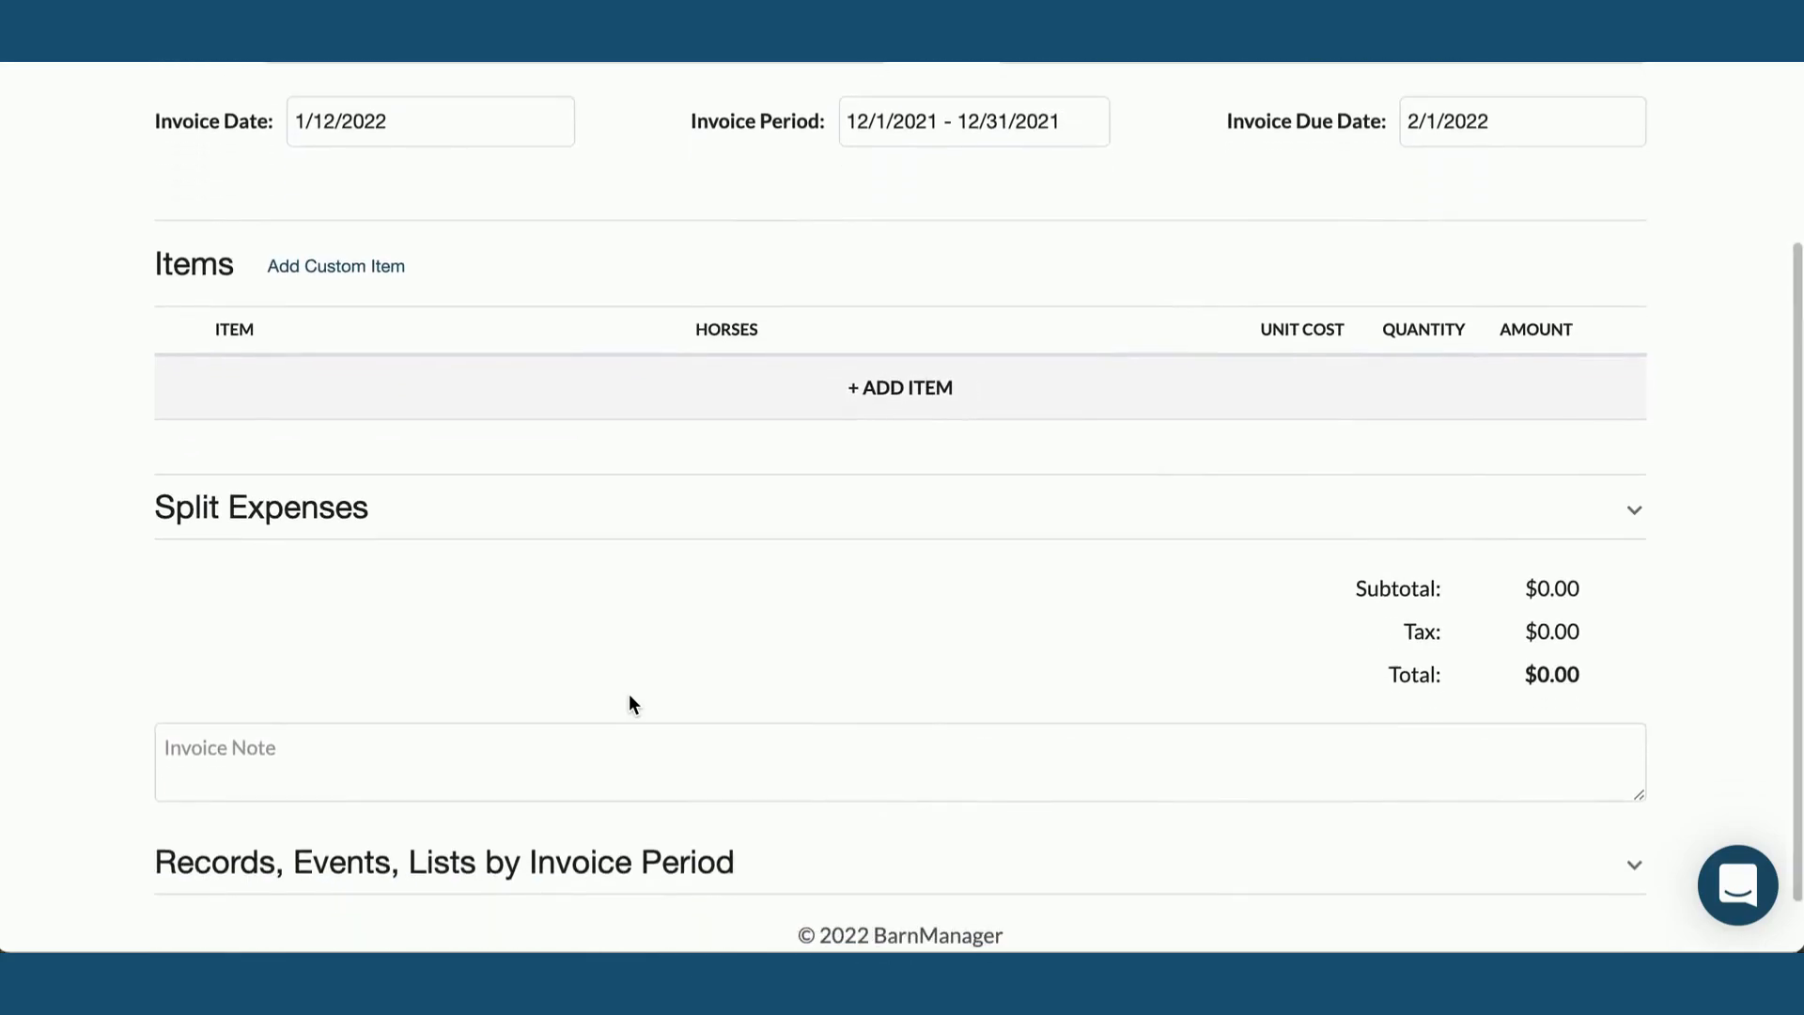
pyautogui.scroll(-1, 629, 702)
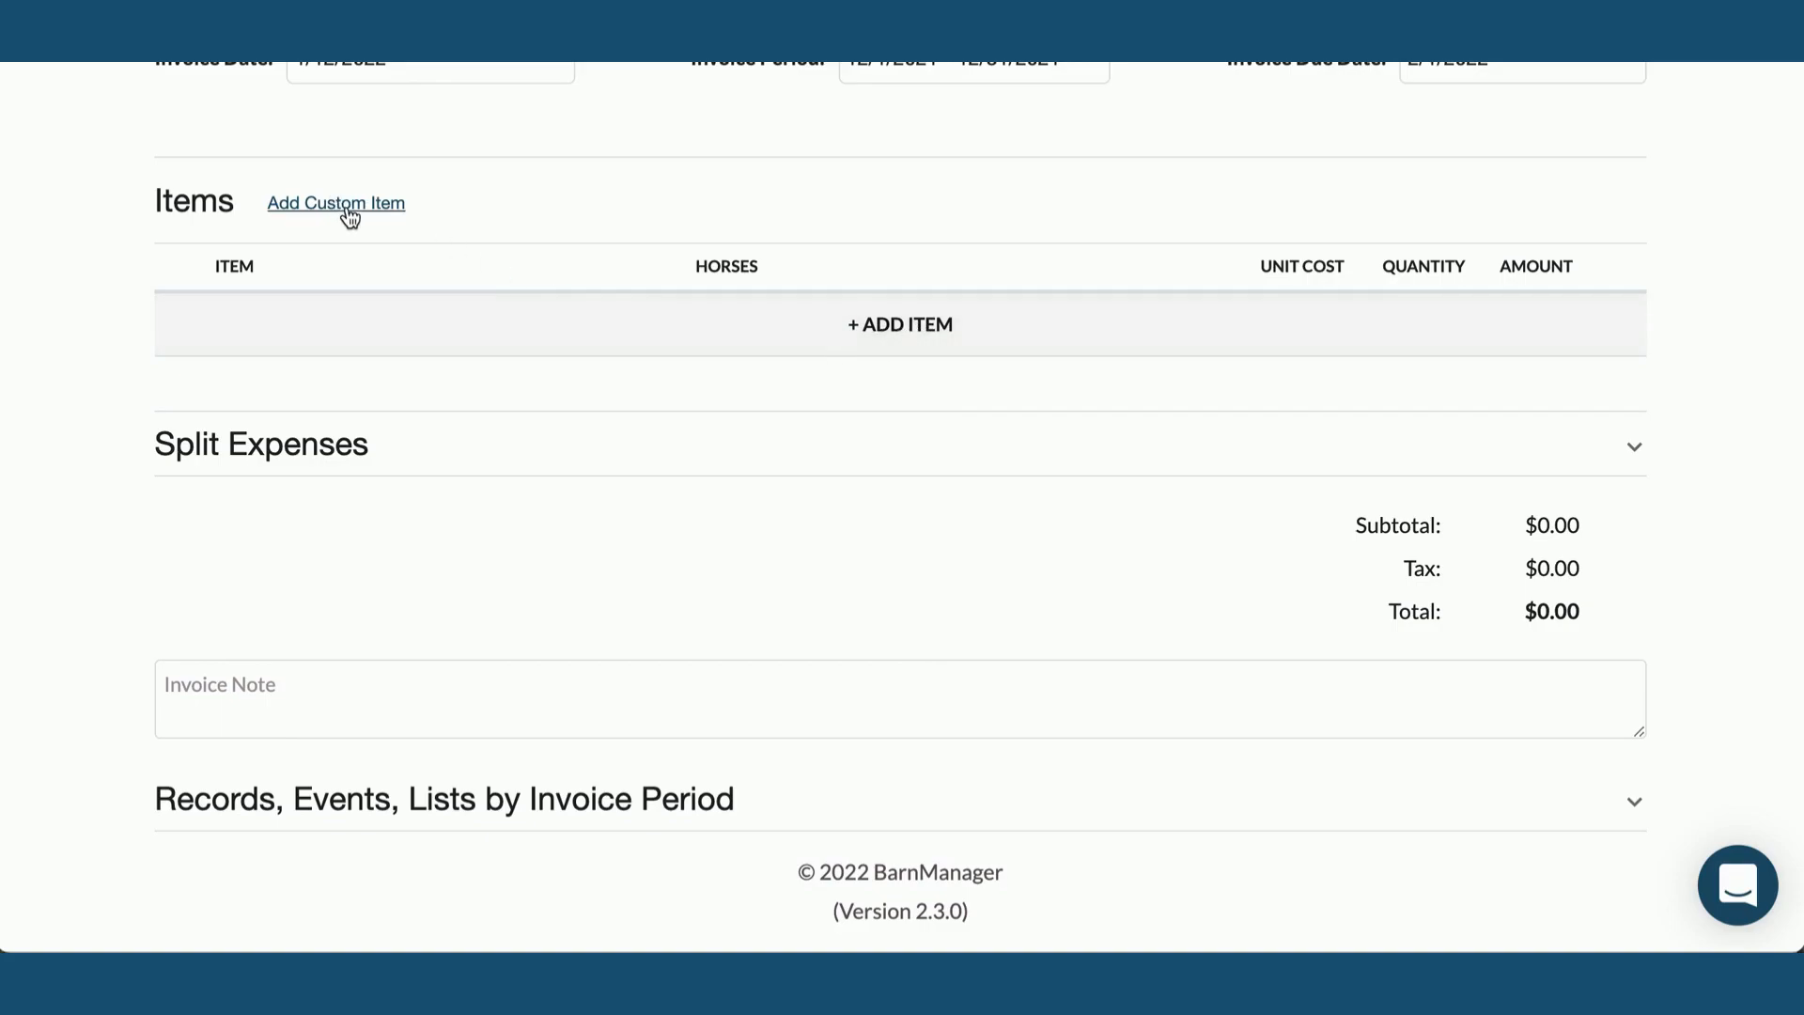
pyautogui.click(909, 331)
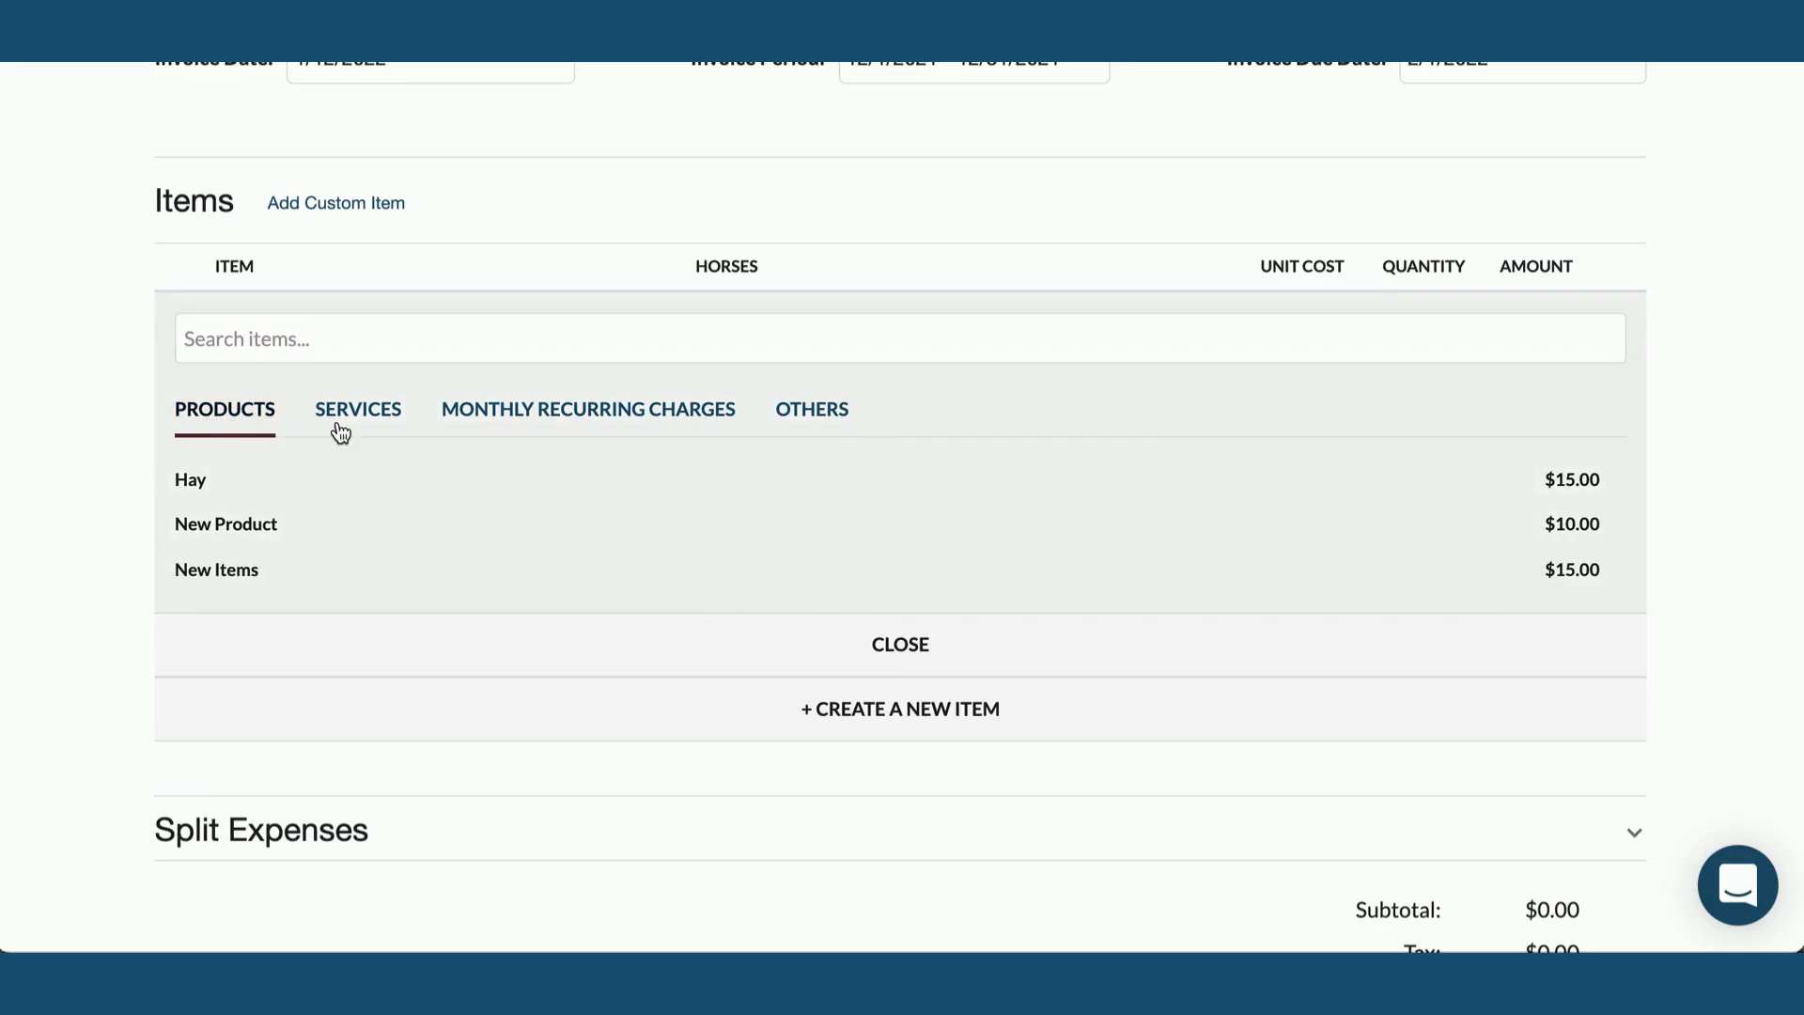
pyautogui.click(538, 425)
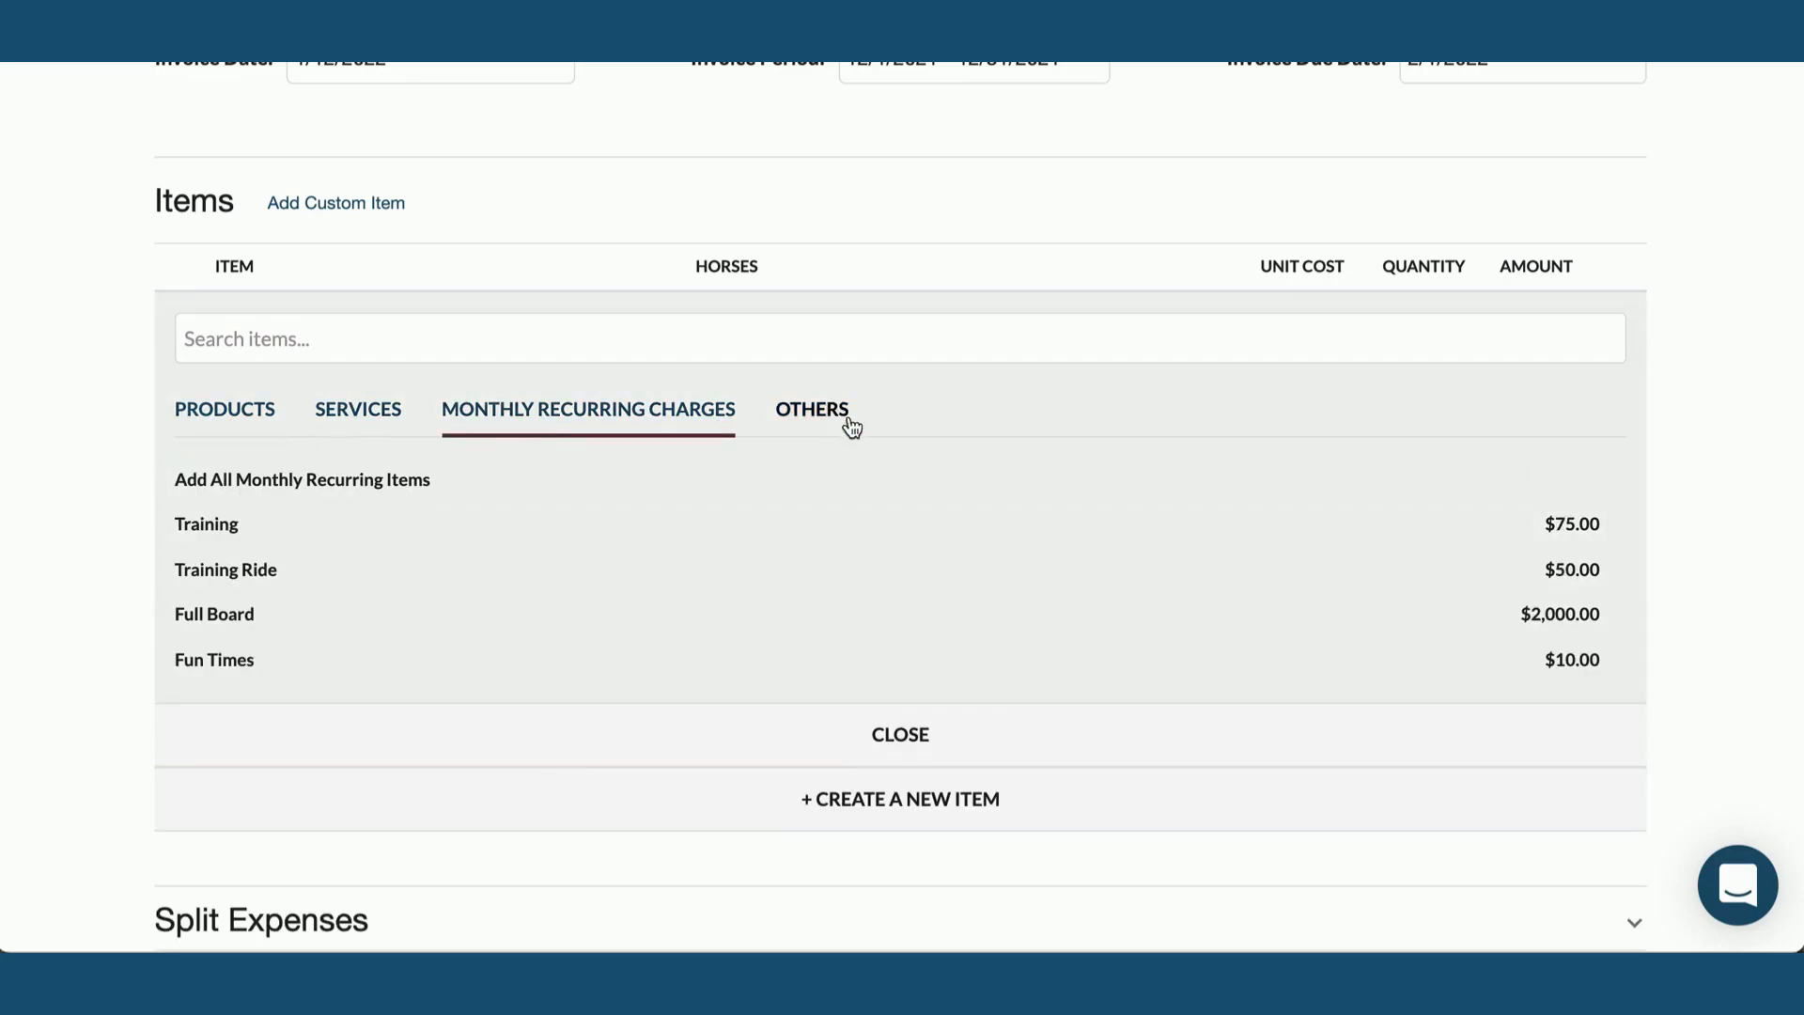
pyautogui.click(832, 423)
pyautogui.click(252, 414)
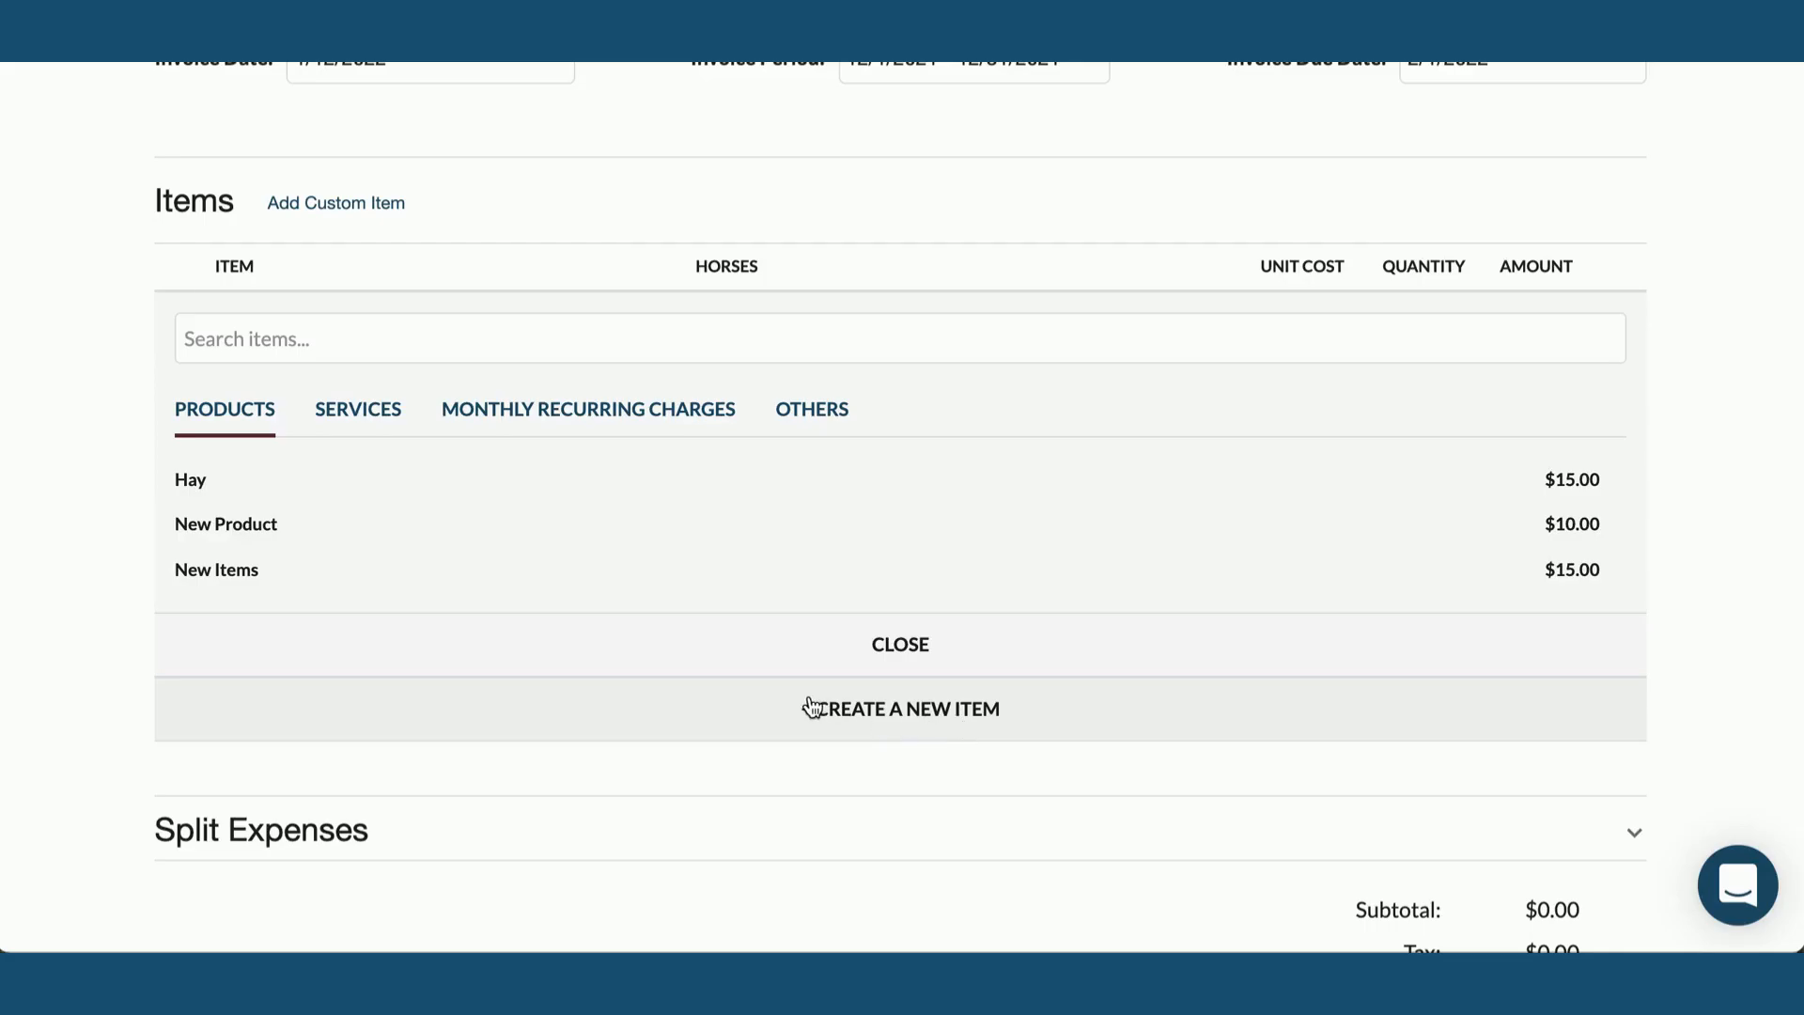
pyautogui.click(894, 712)
pyautogui.click(764, 261)
pyautogui.click(732, 278)
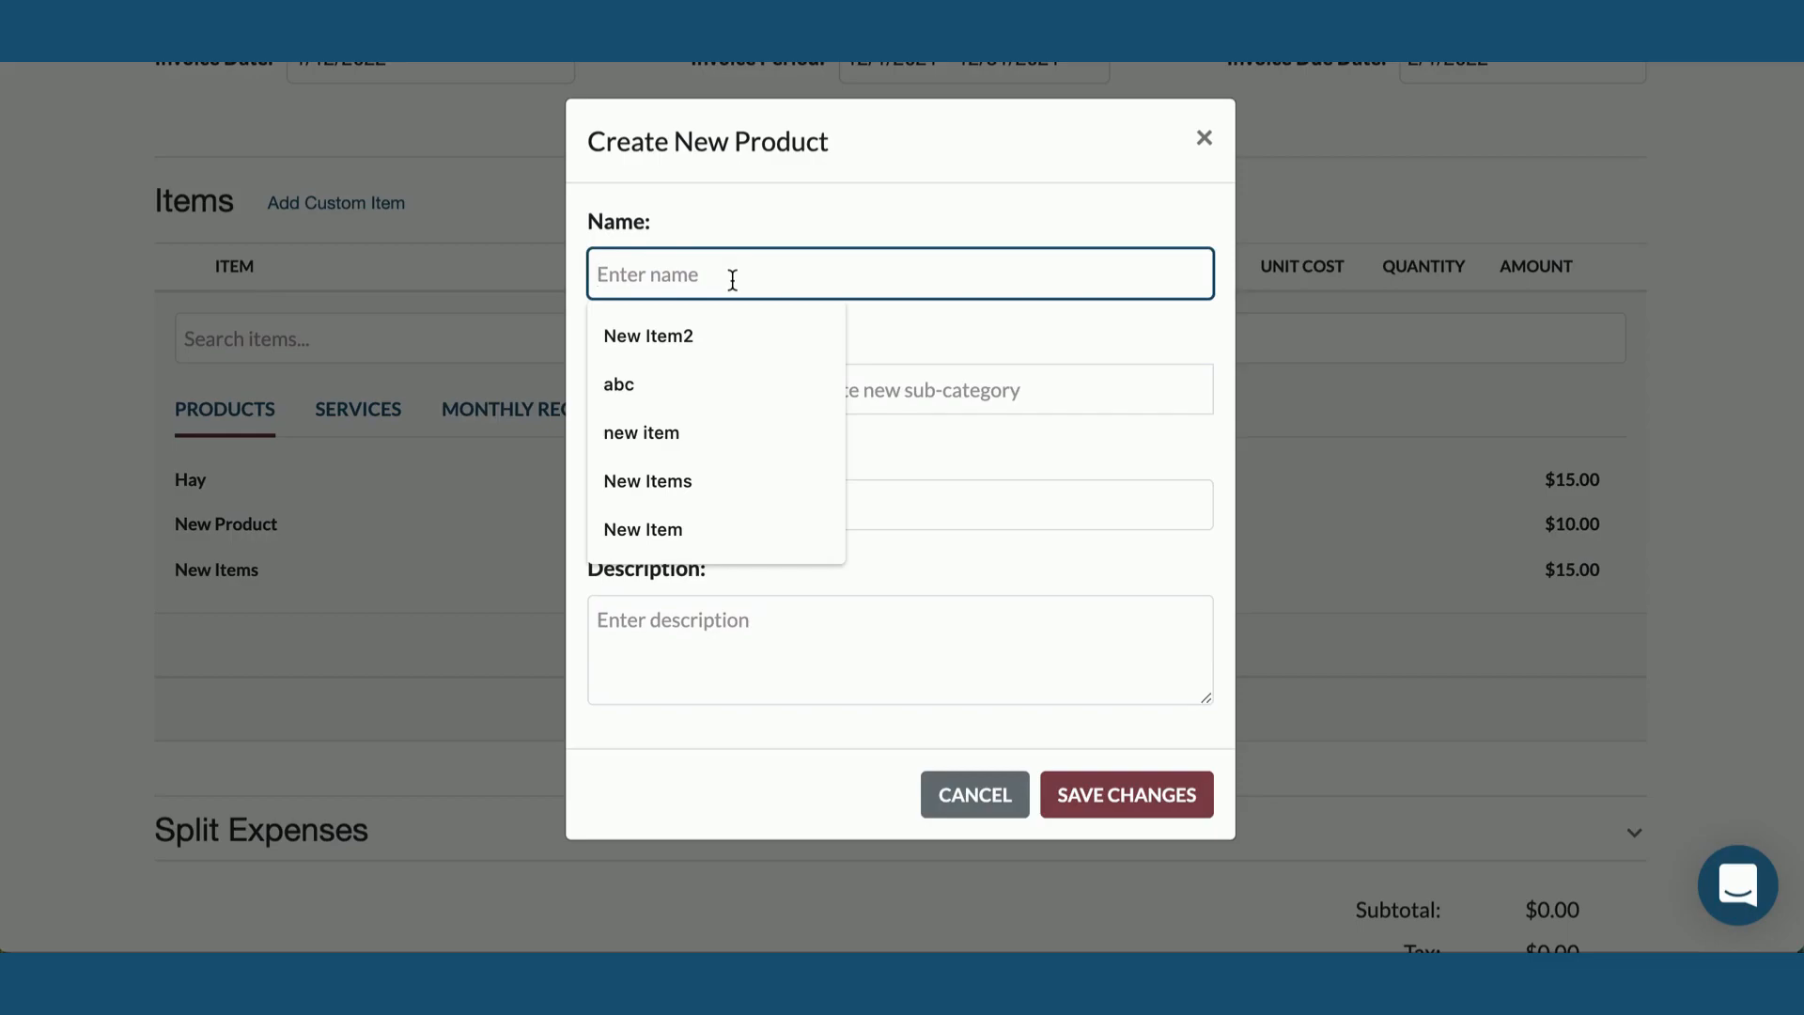
pyautogui.click(959, 794)
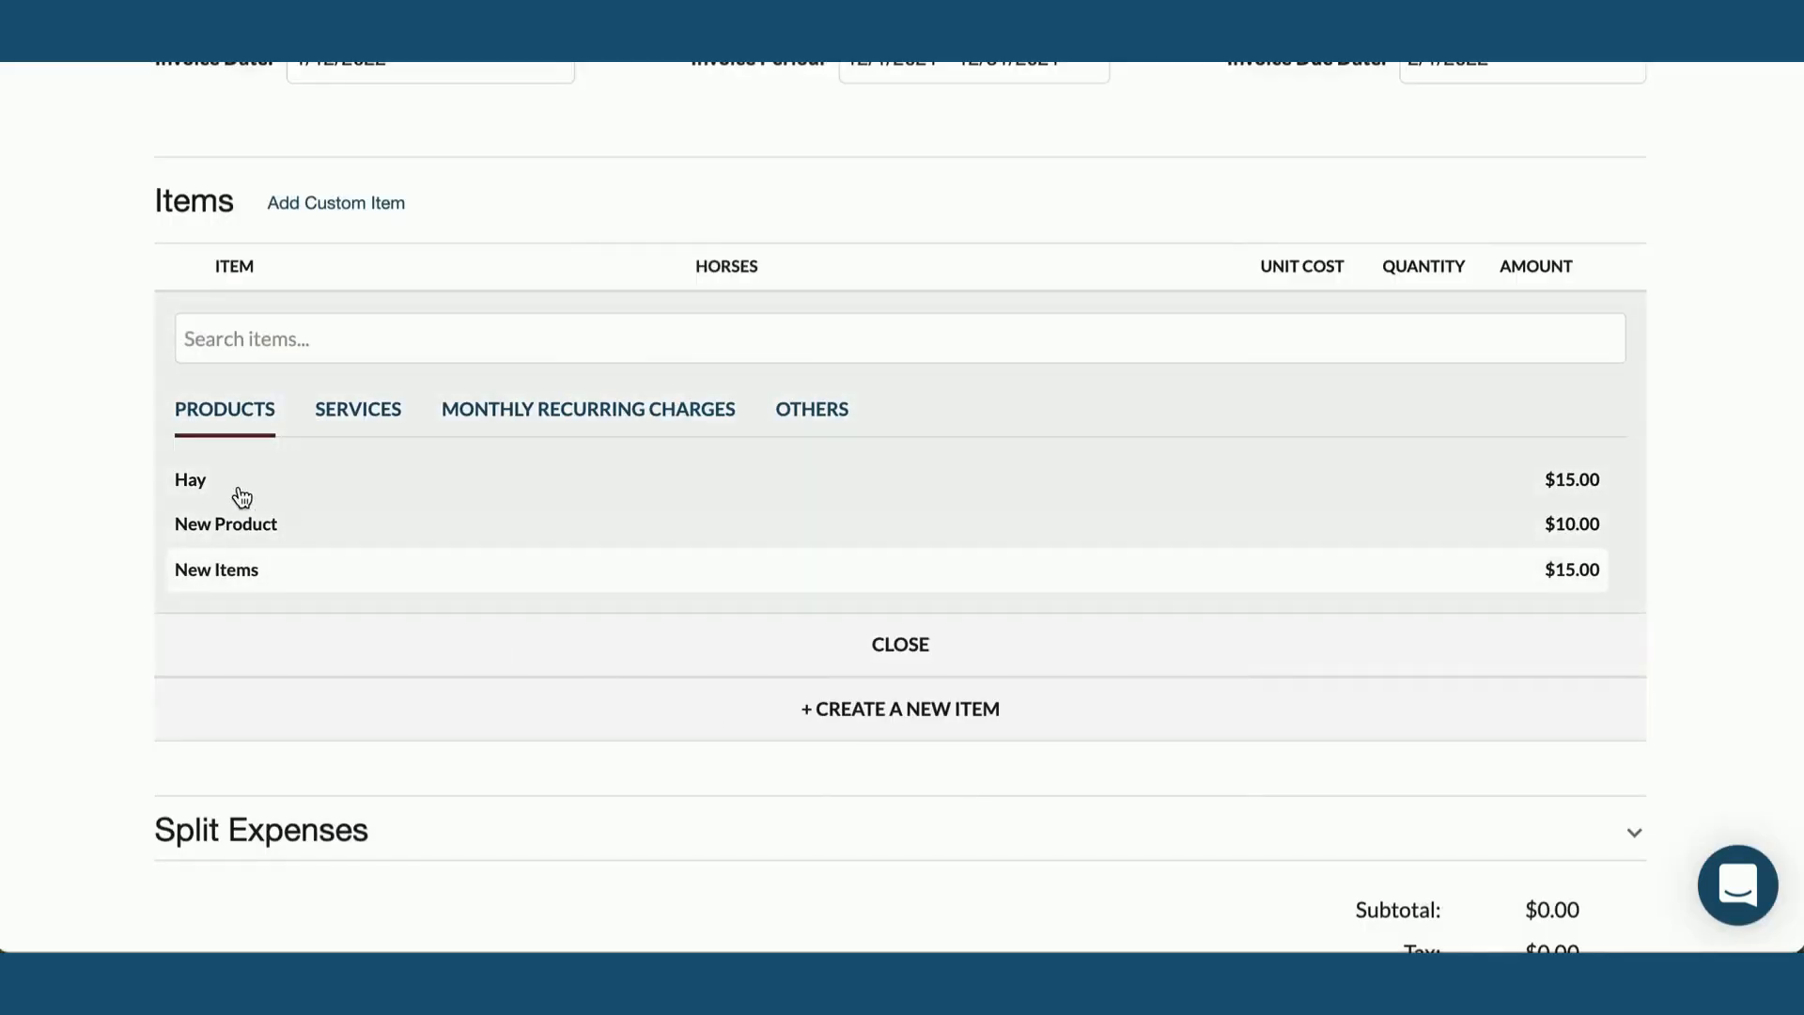
# Add the Hay product to the invoice and remove Alaska from that item
pyautogui.click(310, 483)
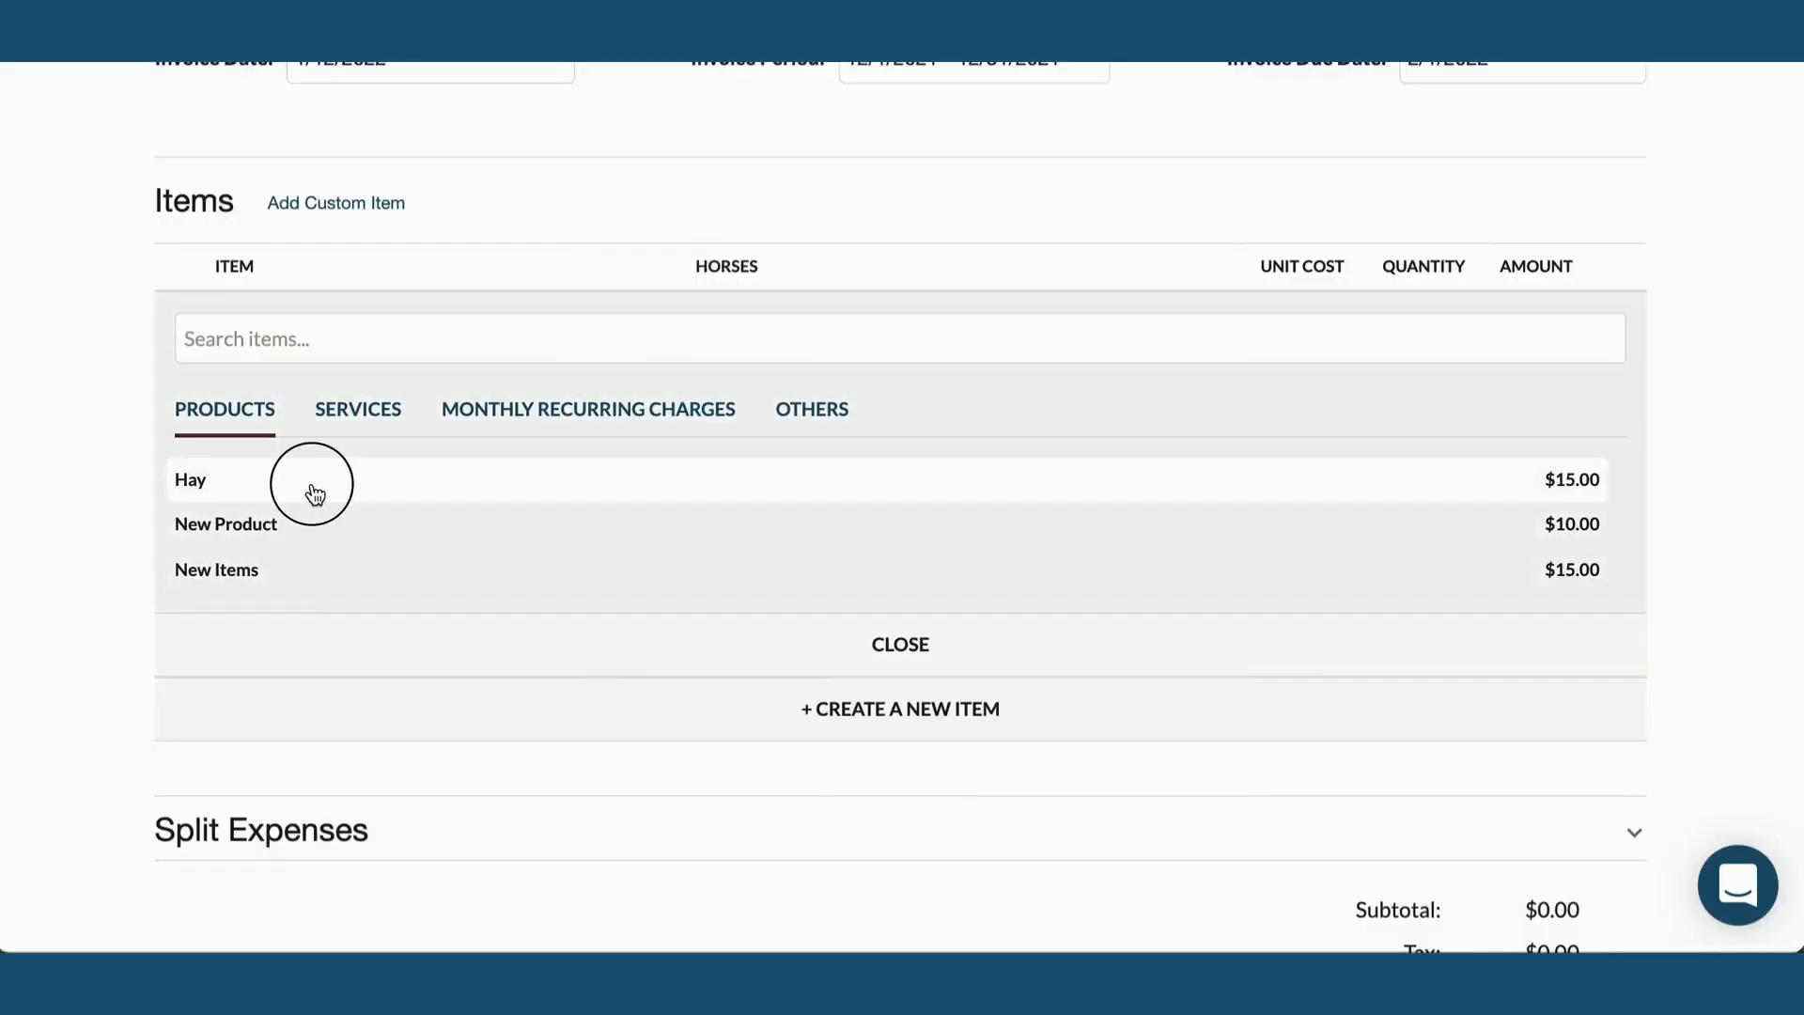
pyautogui.scroll(2, 693, 399)
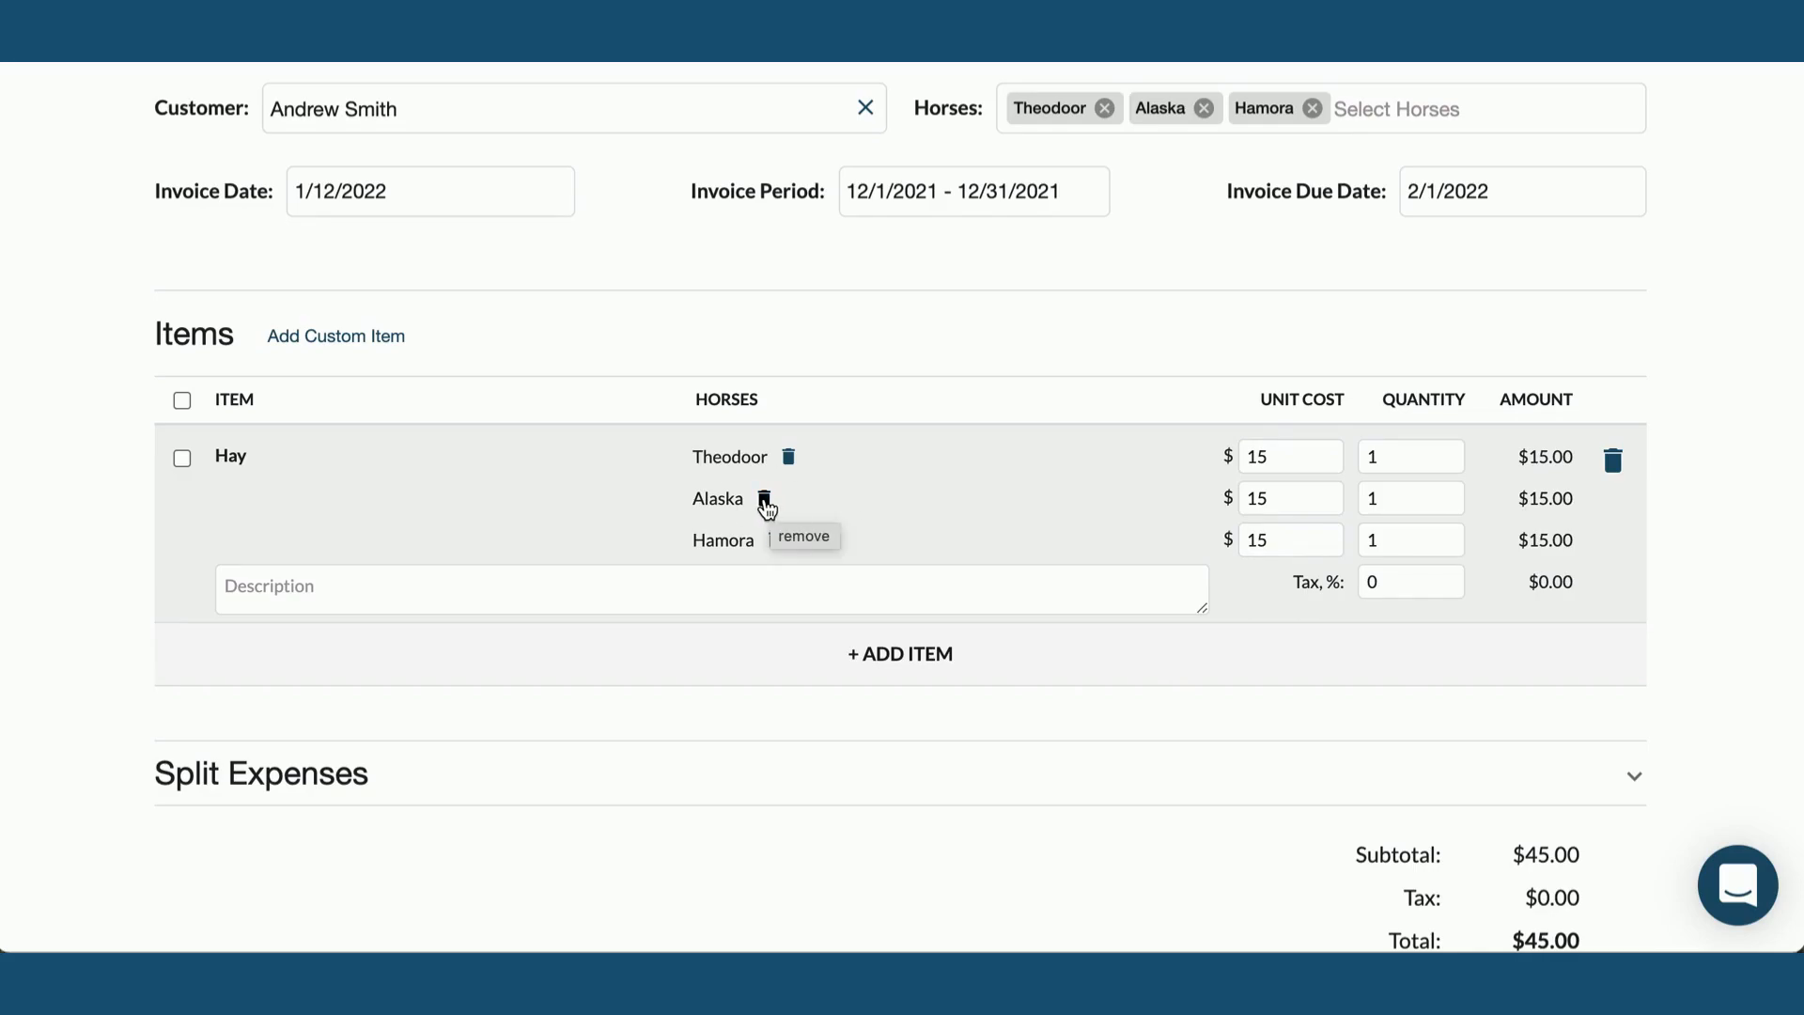
pyautogui.click(763, 500)
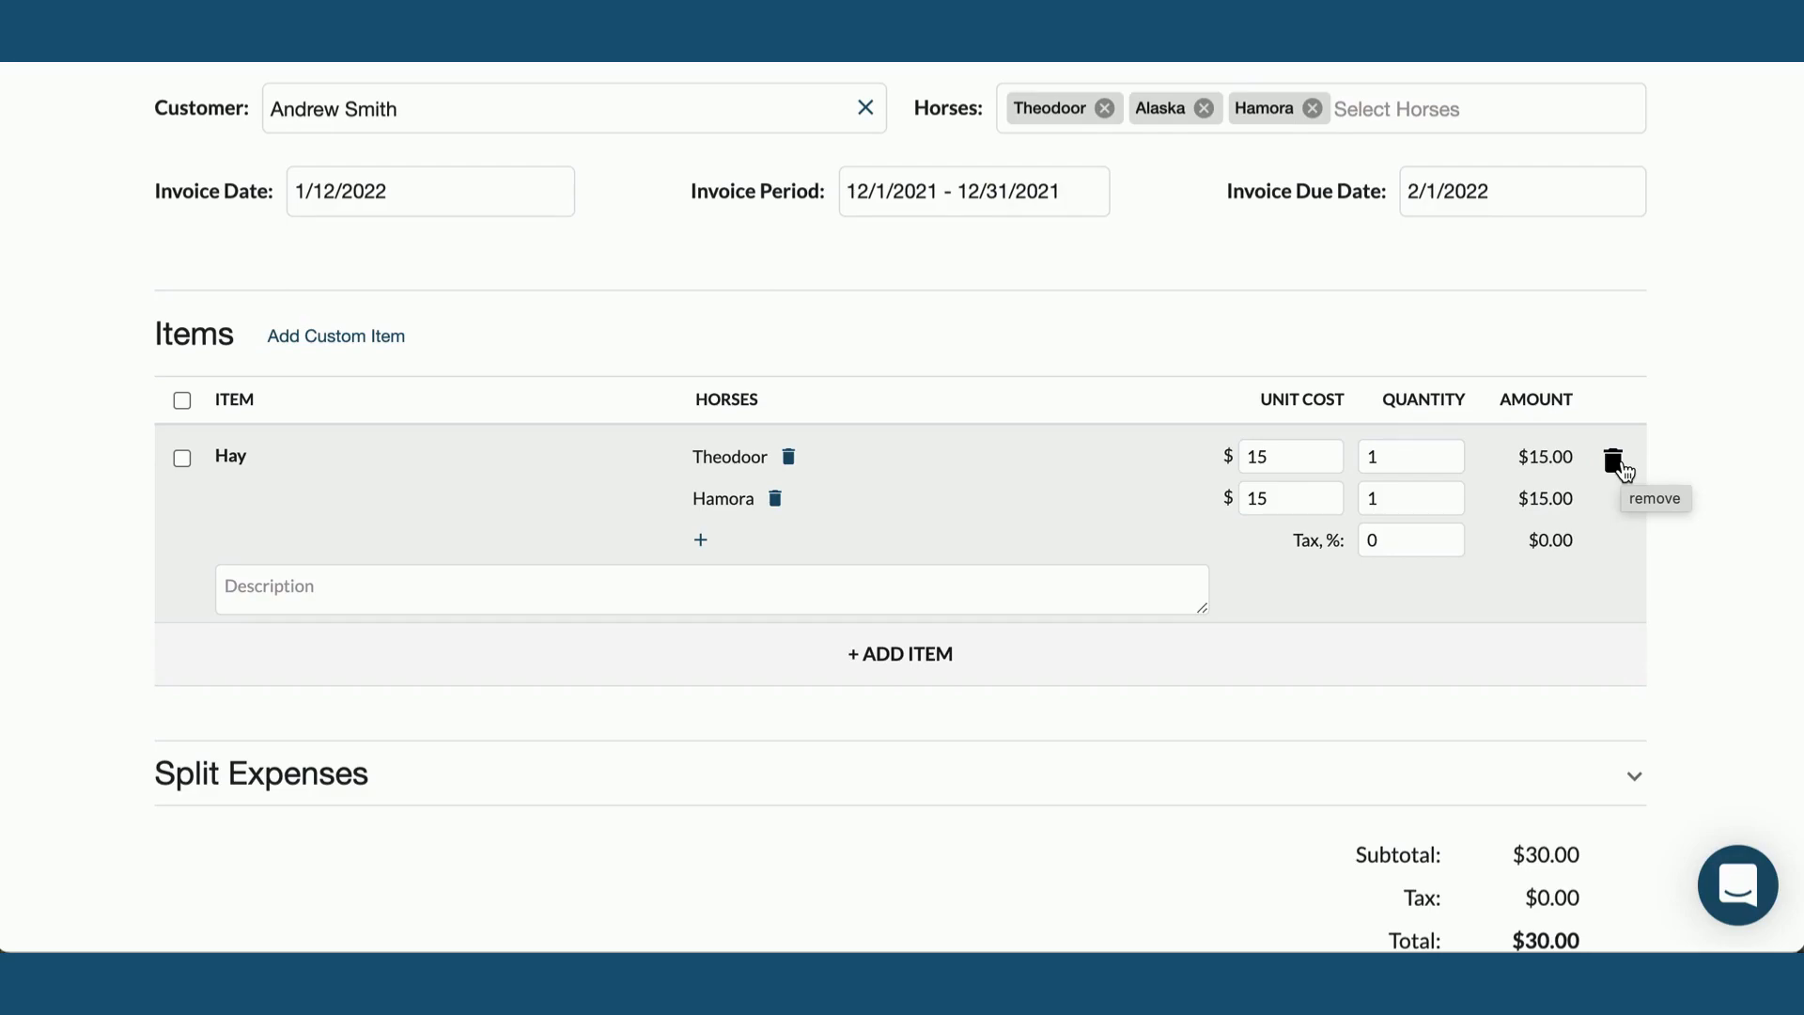
# Set Theodoor's Hay charge to a unit cost of $18 and quantity 2, with 3% tax on the item
pyautogui.click(1291, 452)
pyautogui.press('BackSpace')
pyautogui.write('8')
pyautogui.click(1437, 460)
pyautogui.click(1449, 452)
pyautogui.click(1412, 540)
pyautogui.click(1450, 537)
pyautogui.click(1449, 538)
pyautogui.click(1449, 537)
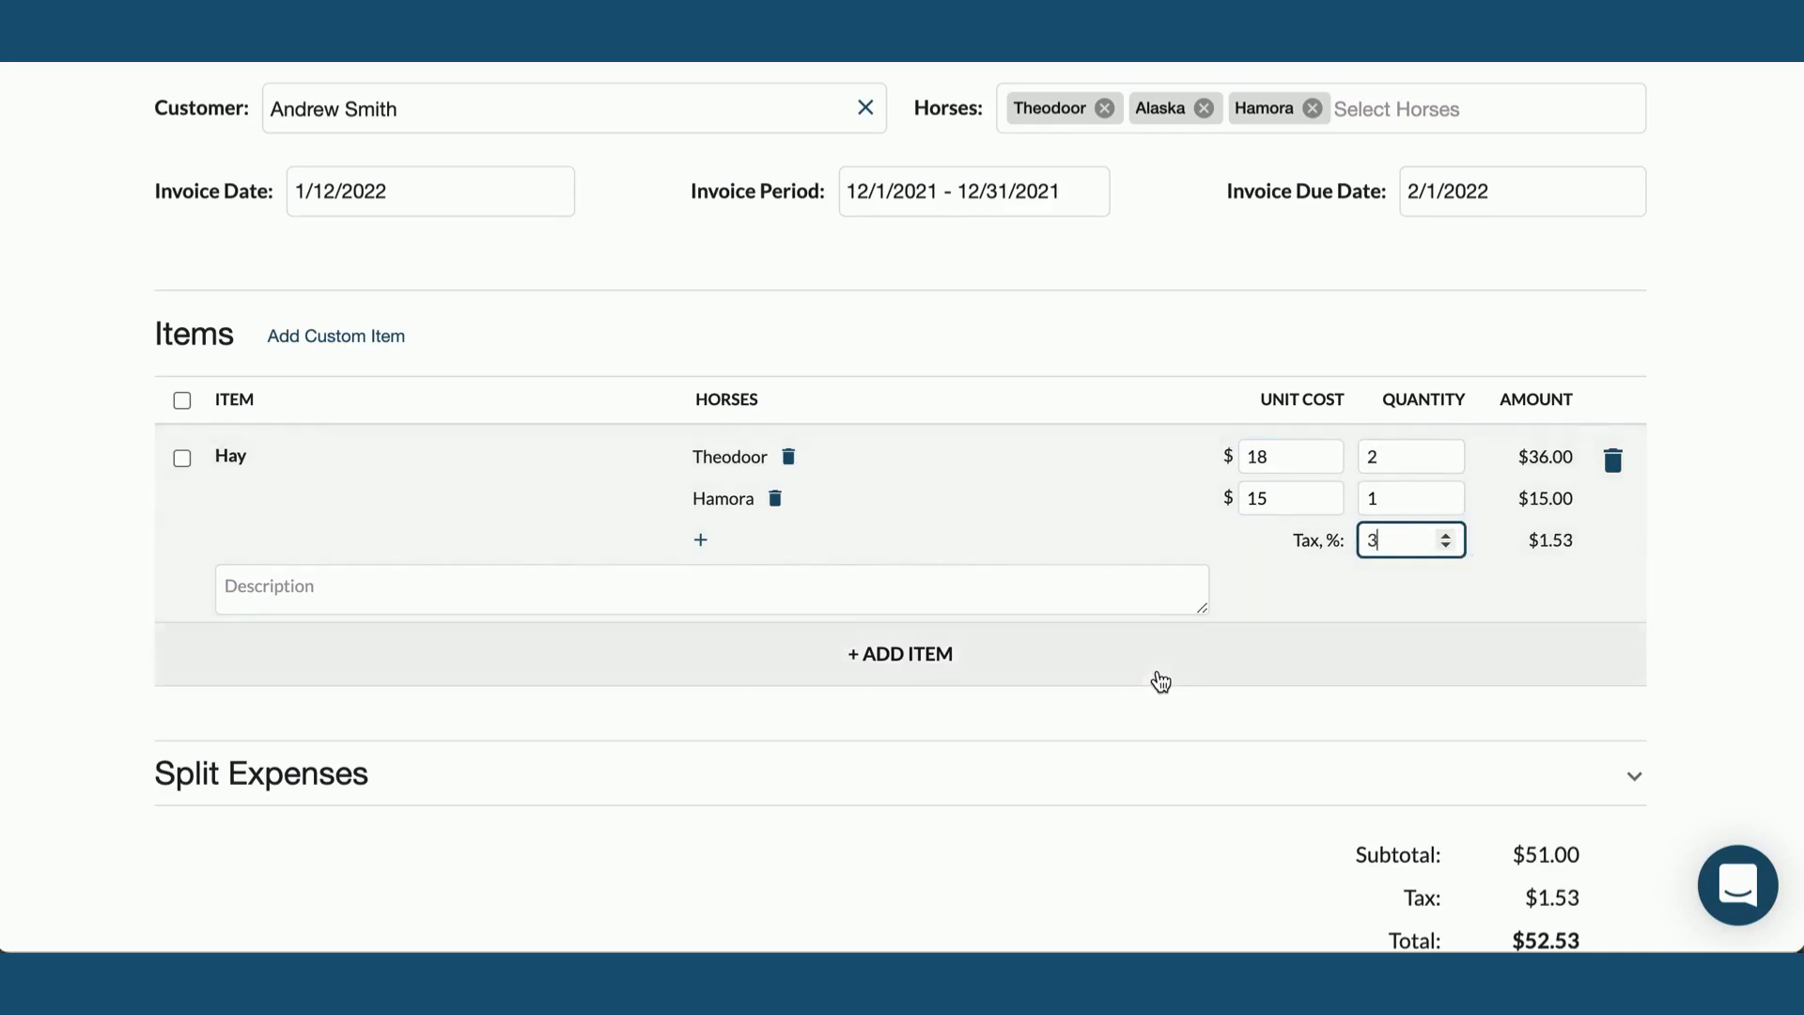
# Add a custom item named Credit to the invoice
pyautogui.scroll(2, 985, 505)
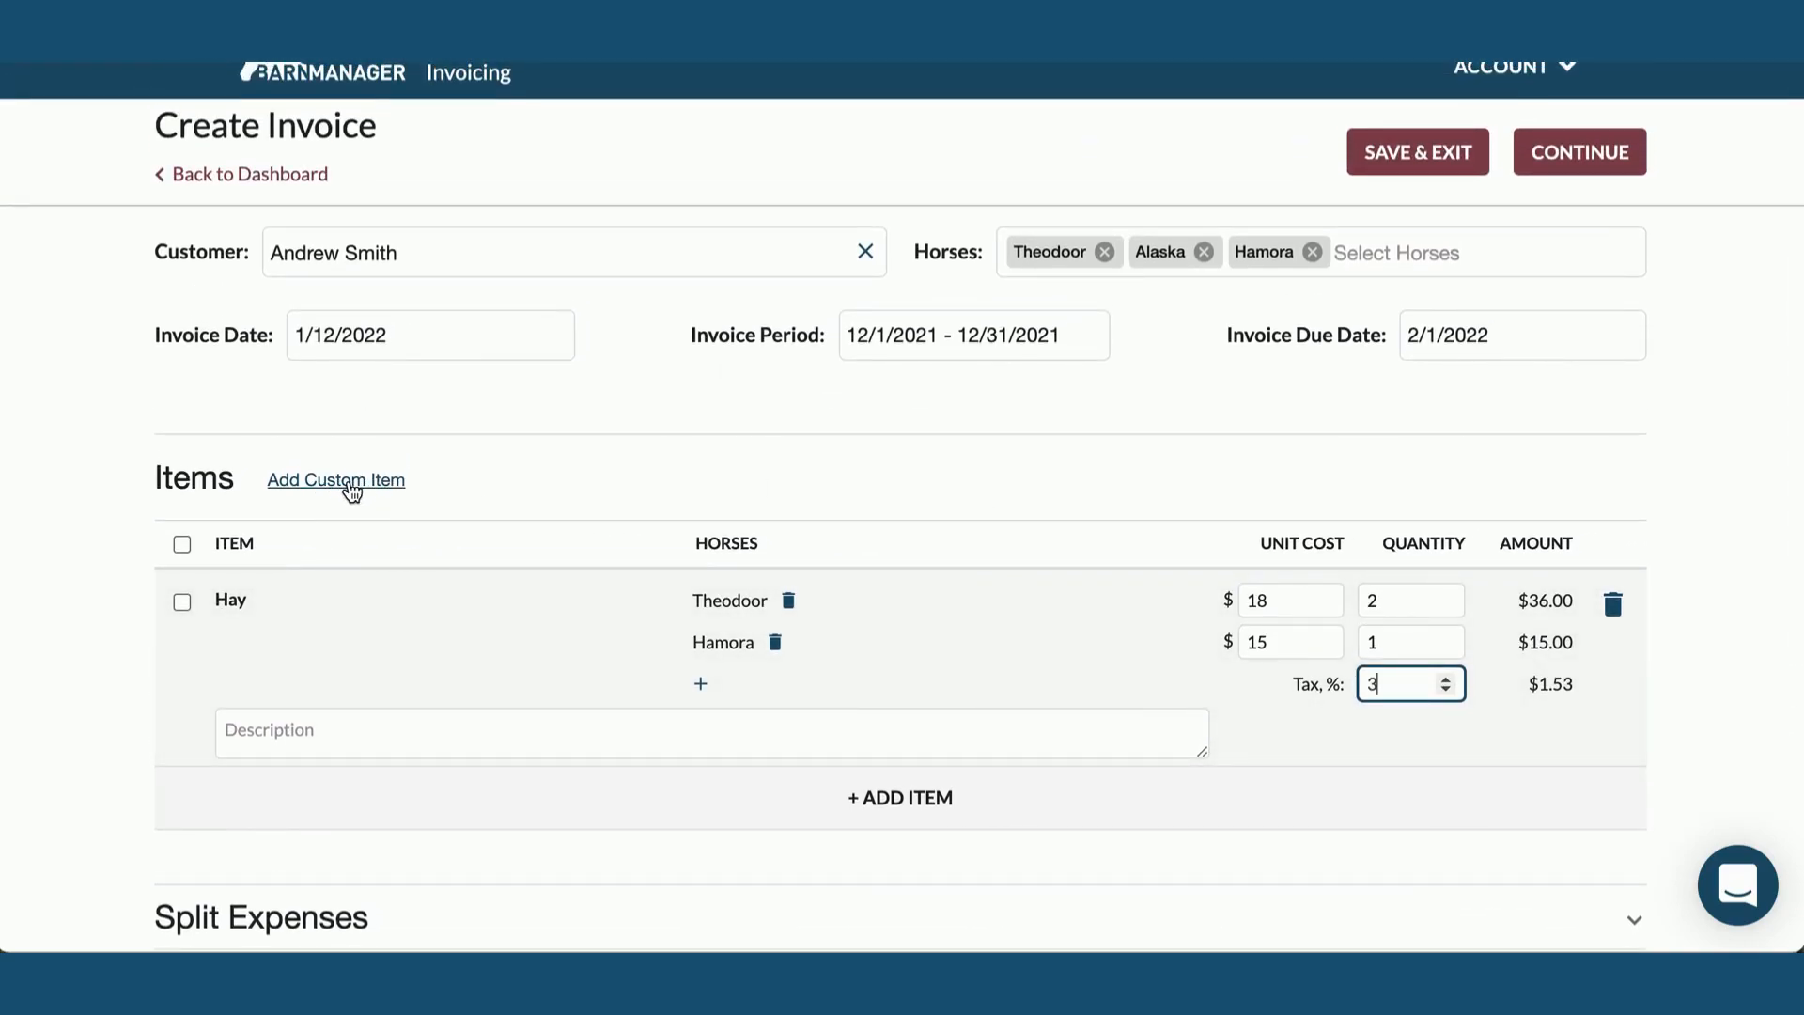
pyautogui.click(352, 491)
pyautogui.click(353, 801)
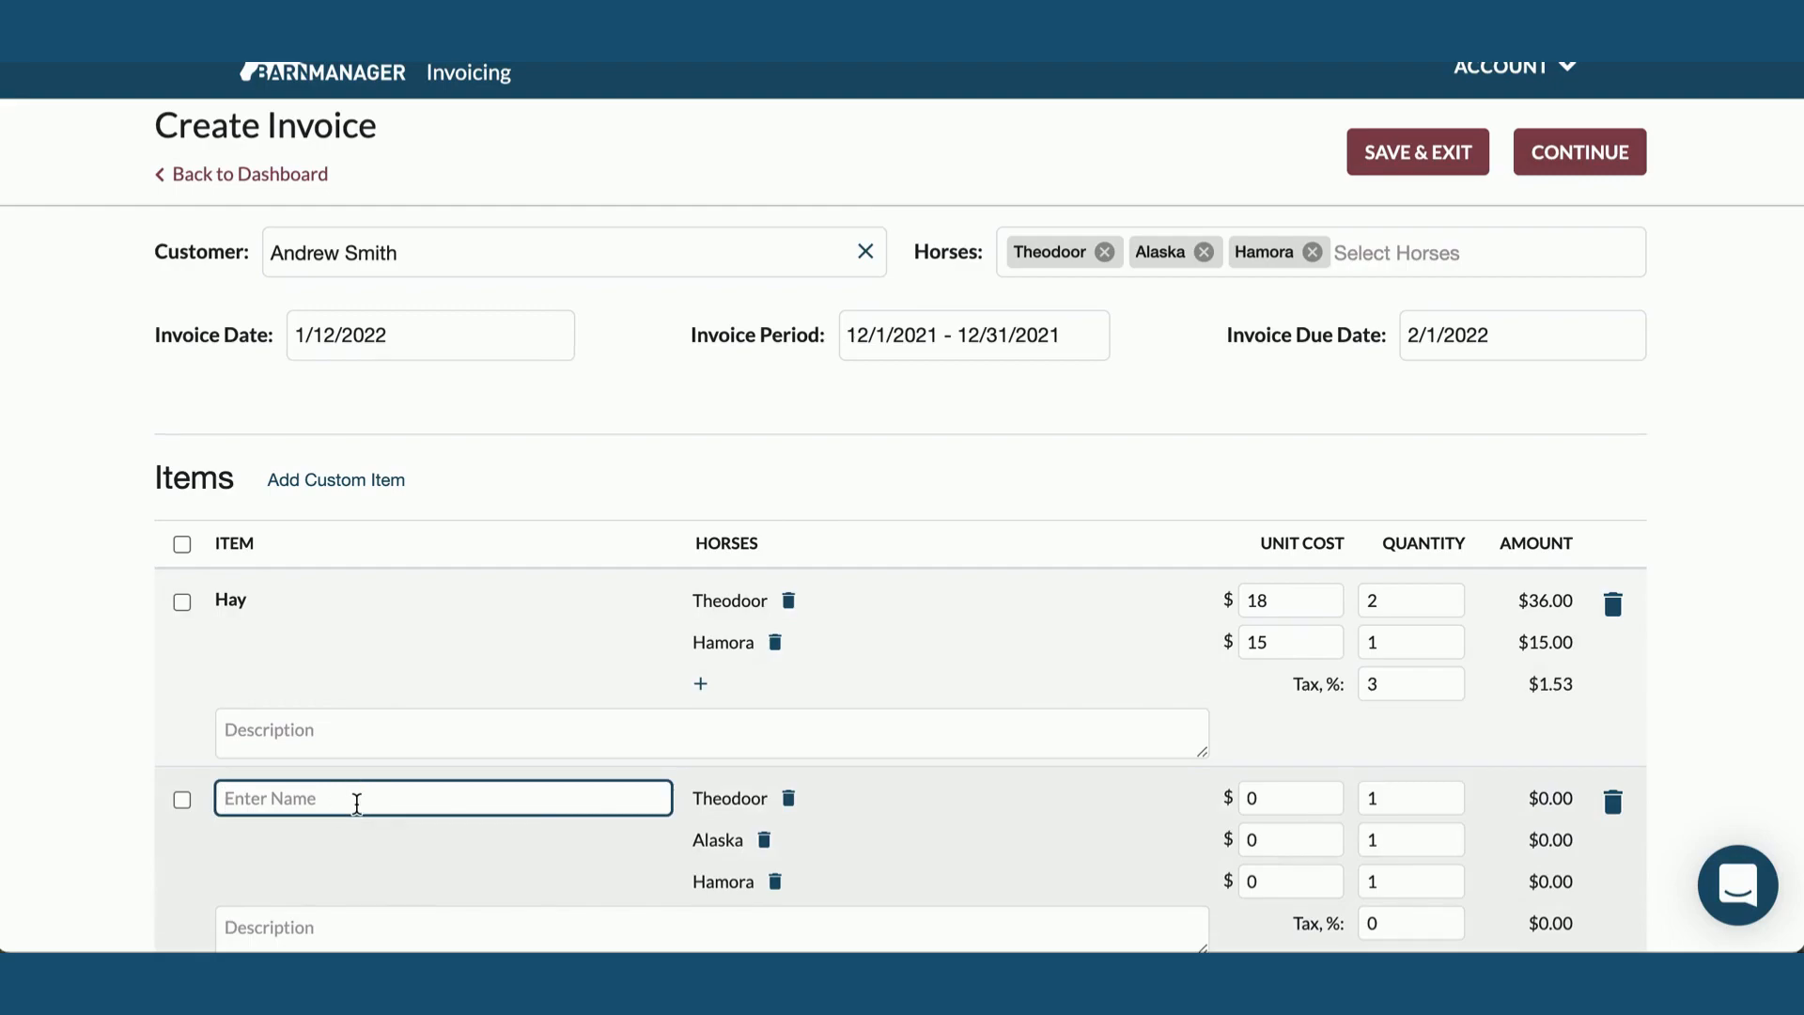
pyautogui.write('Credit')
# Remove all horses from the Credit item and set its unit cost to -10
pyautogui.scroll(-2, 886, 805)
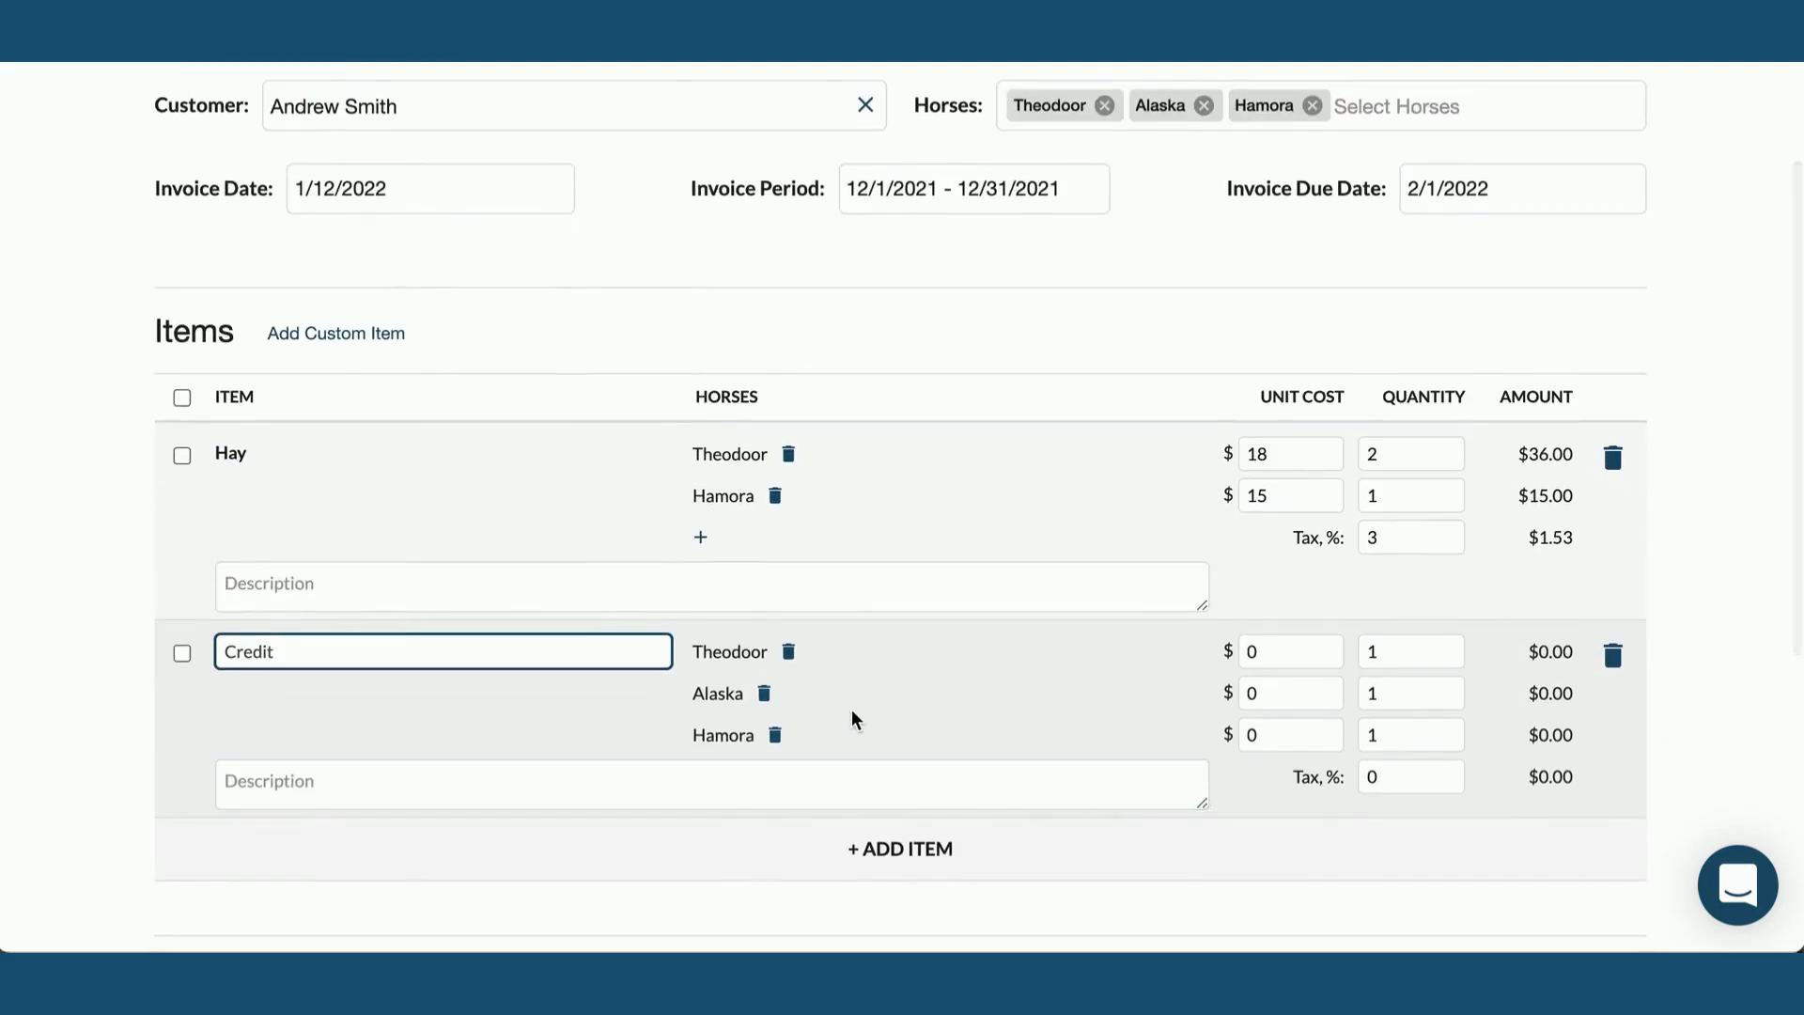
pyautogui.click(790, 653)
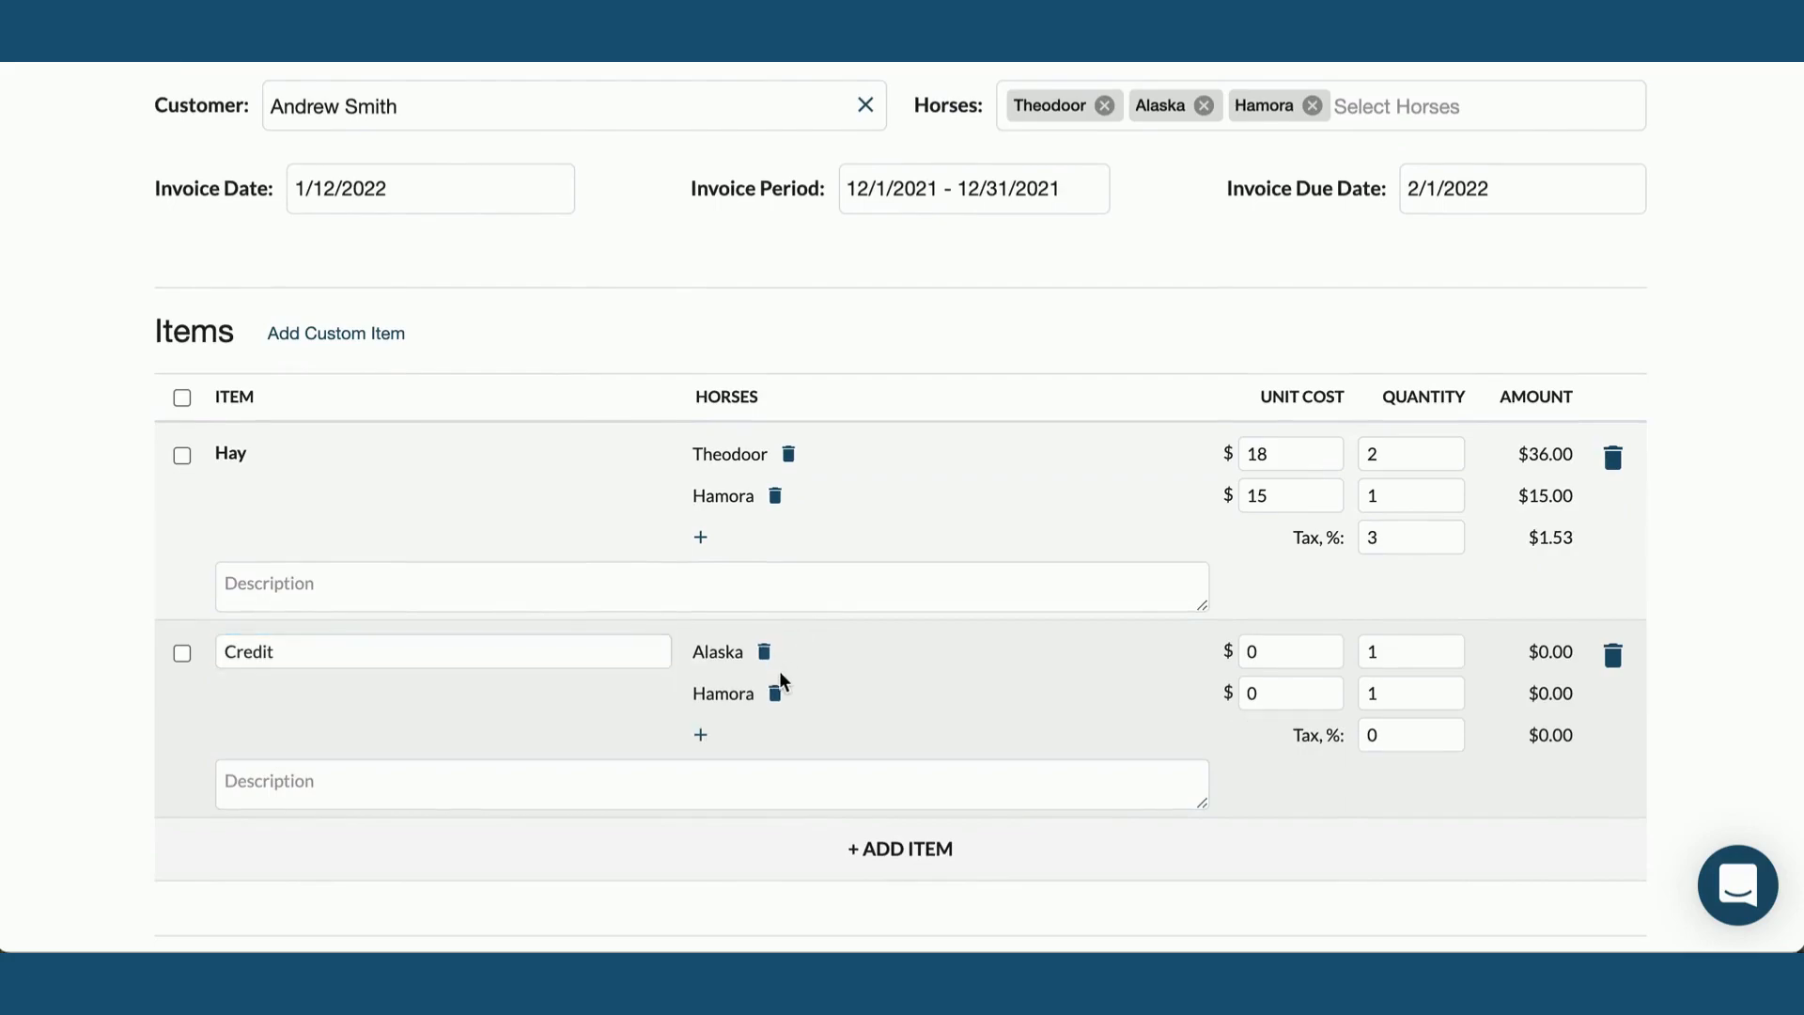
pyautogui.click(765, 652)
pyautogui.click(774, 650)
pyautogui.moveTo(1300, 650); pyautogui.dragTo(1238, 648)
pyautogui.write('-')
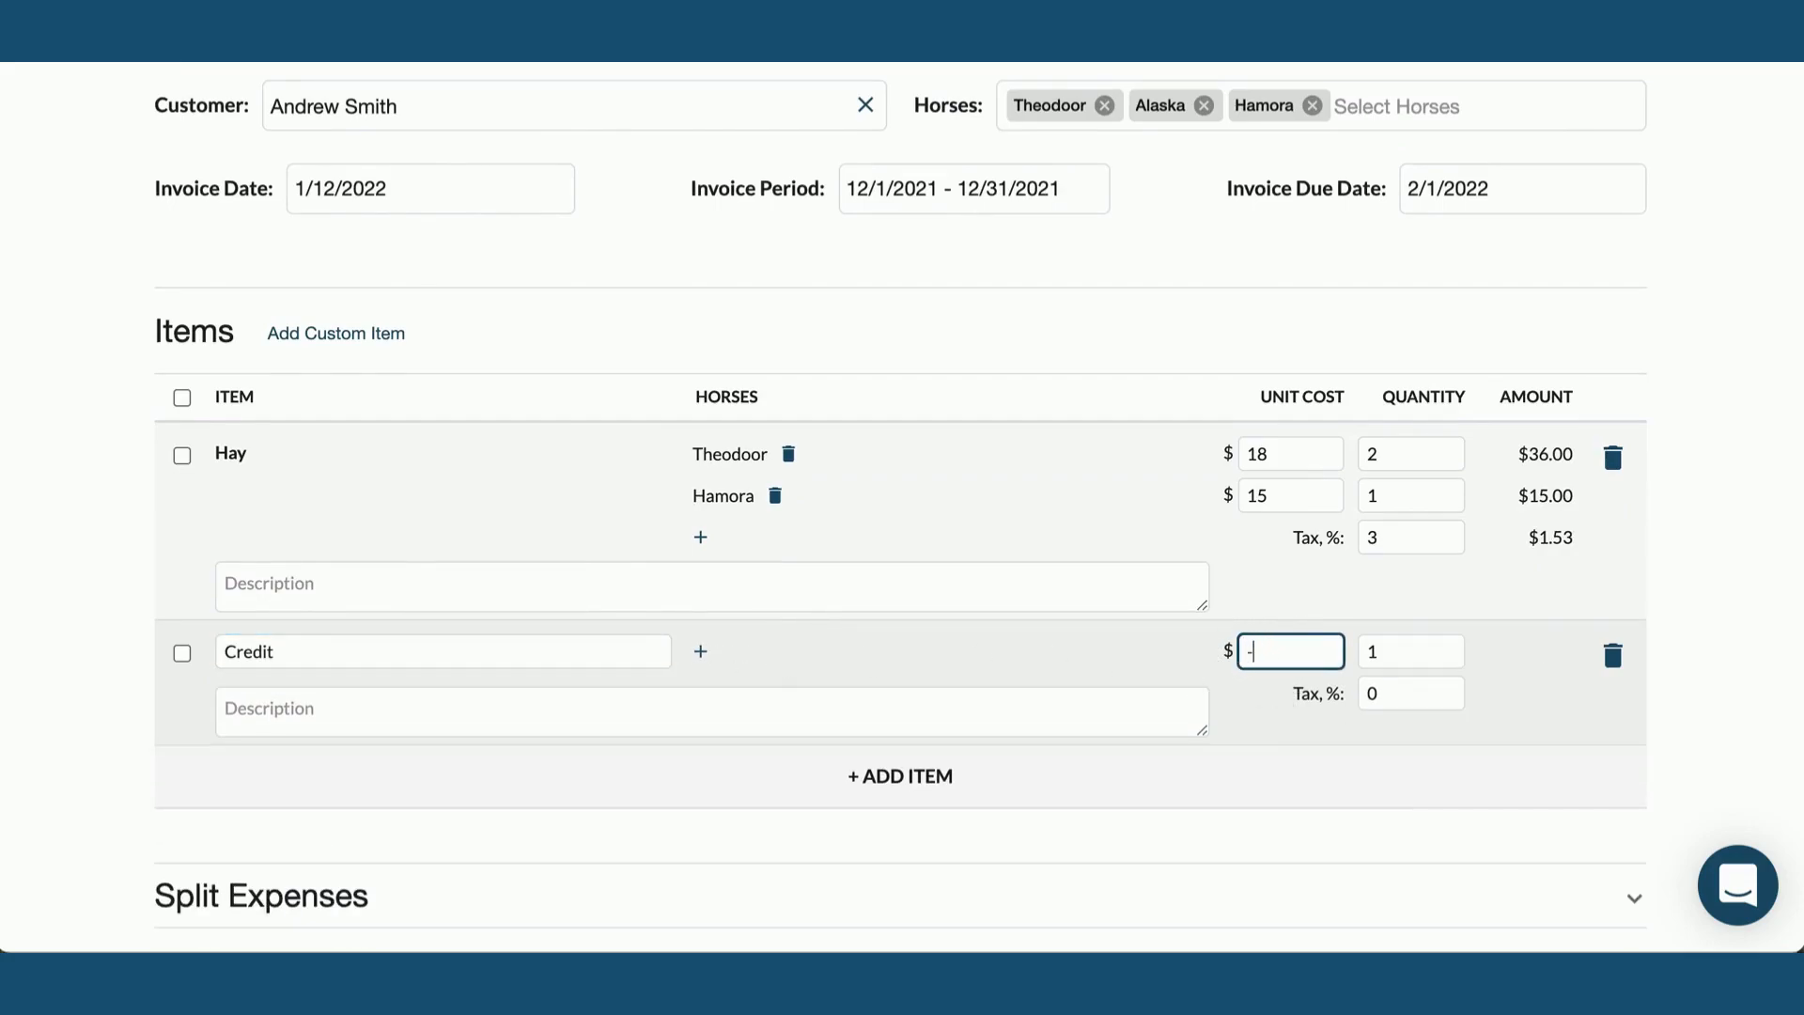
pyautogui.write('10')
# Expand the Split Expenses section below the invoice items
pyautogui.scroll(-3, 1369, 757)
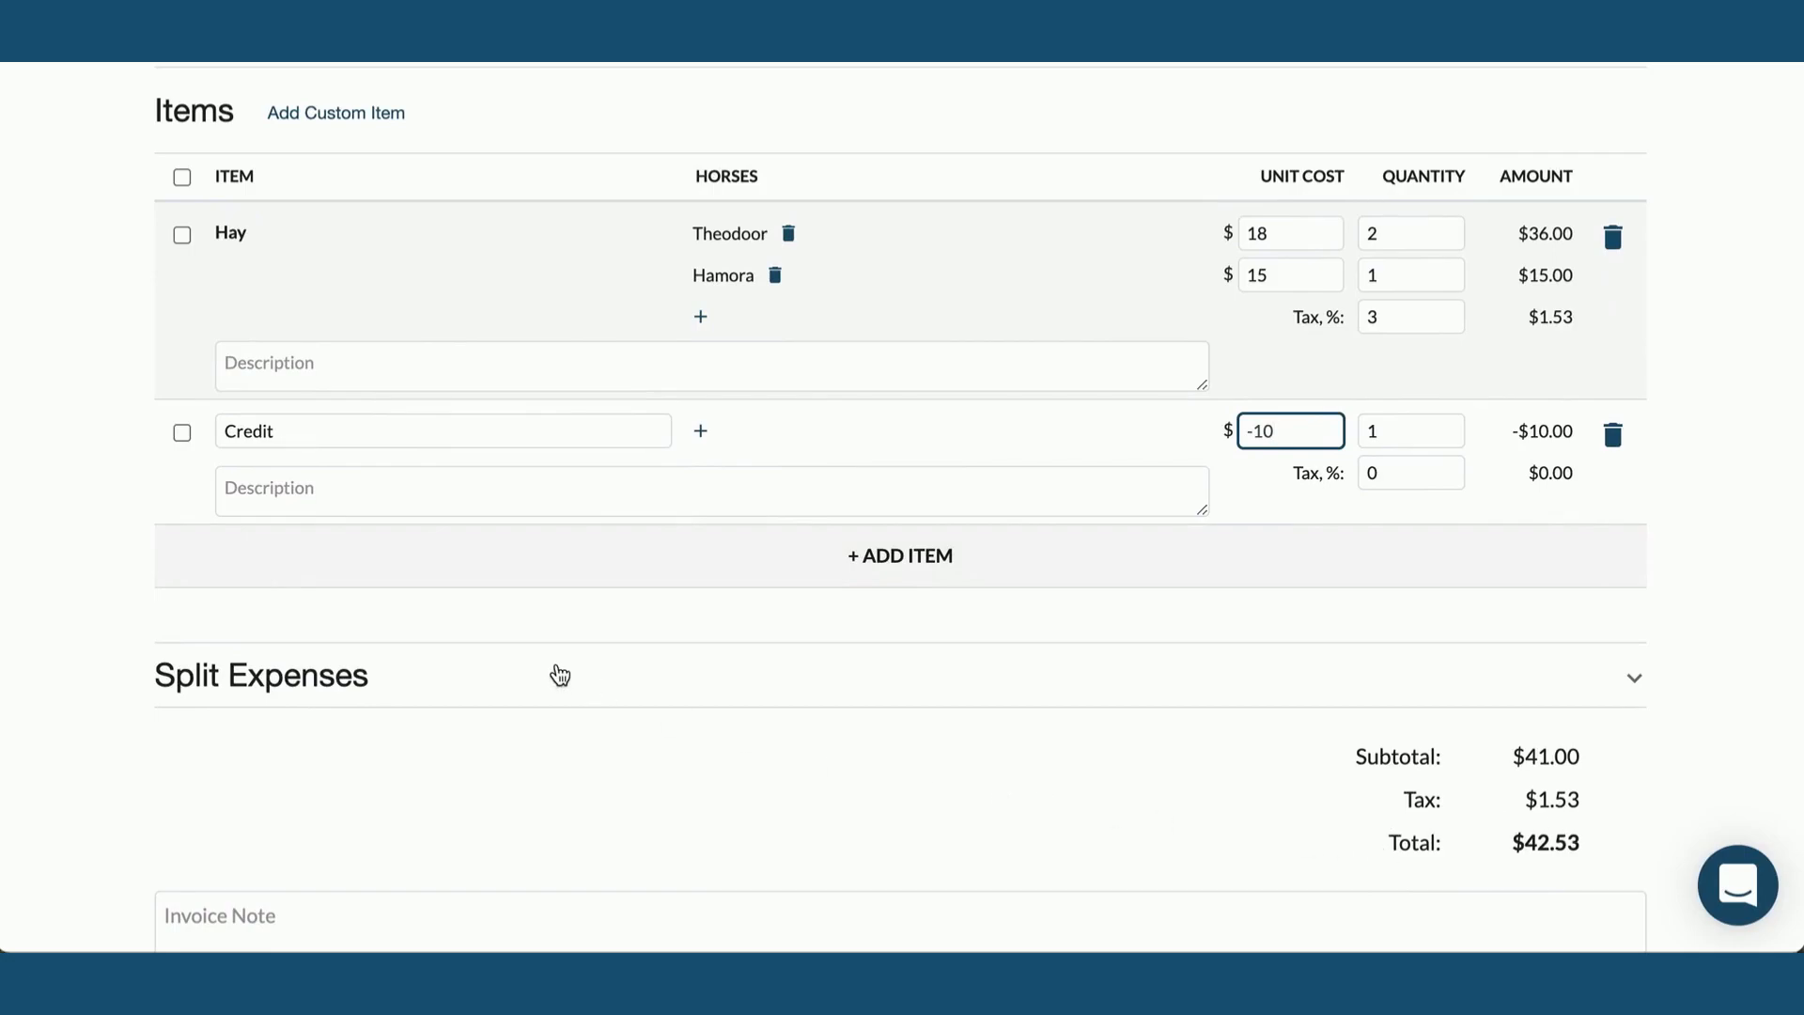
pyautogui.scroll(-2, 560, 675)
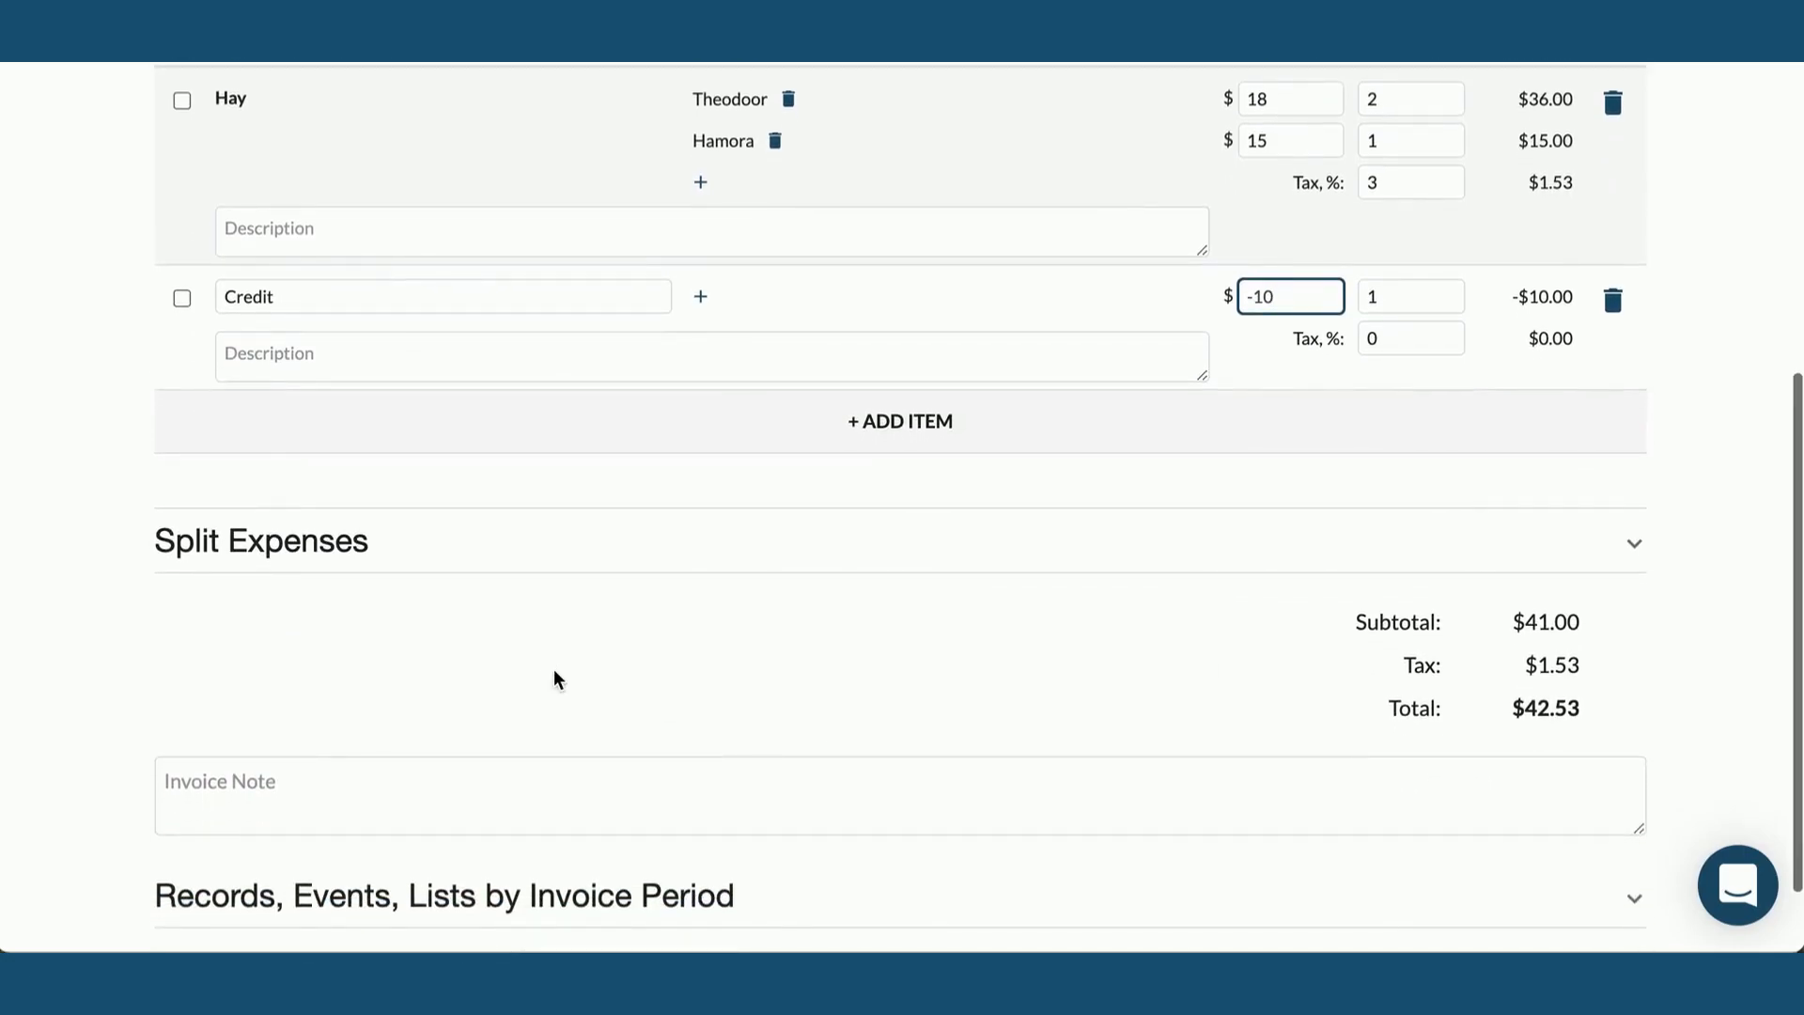
pyautogui.scroll(-1, 555, 670)
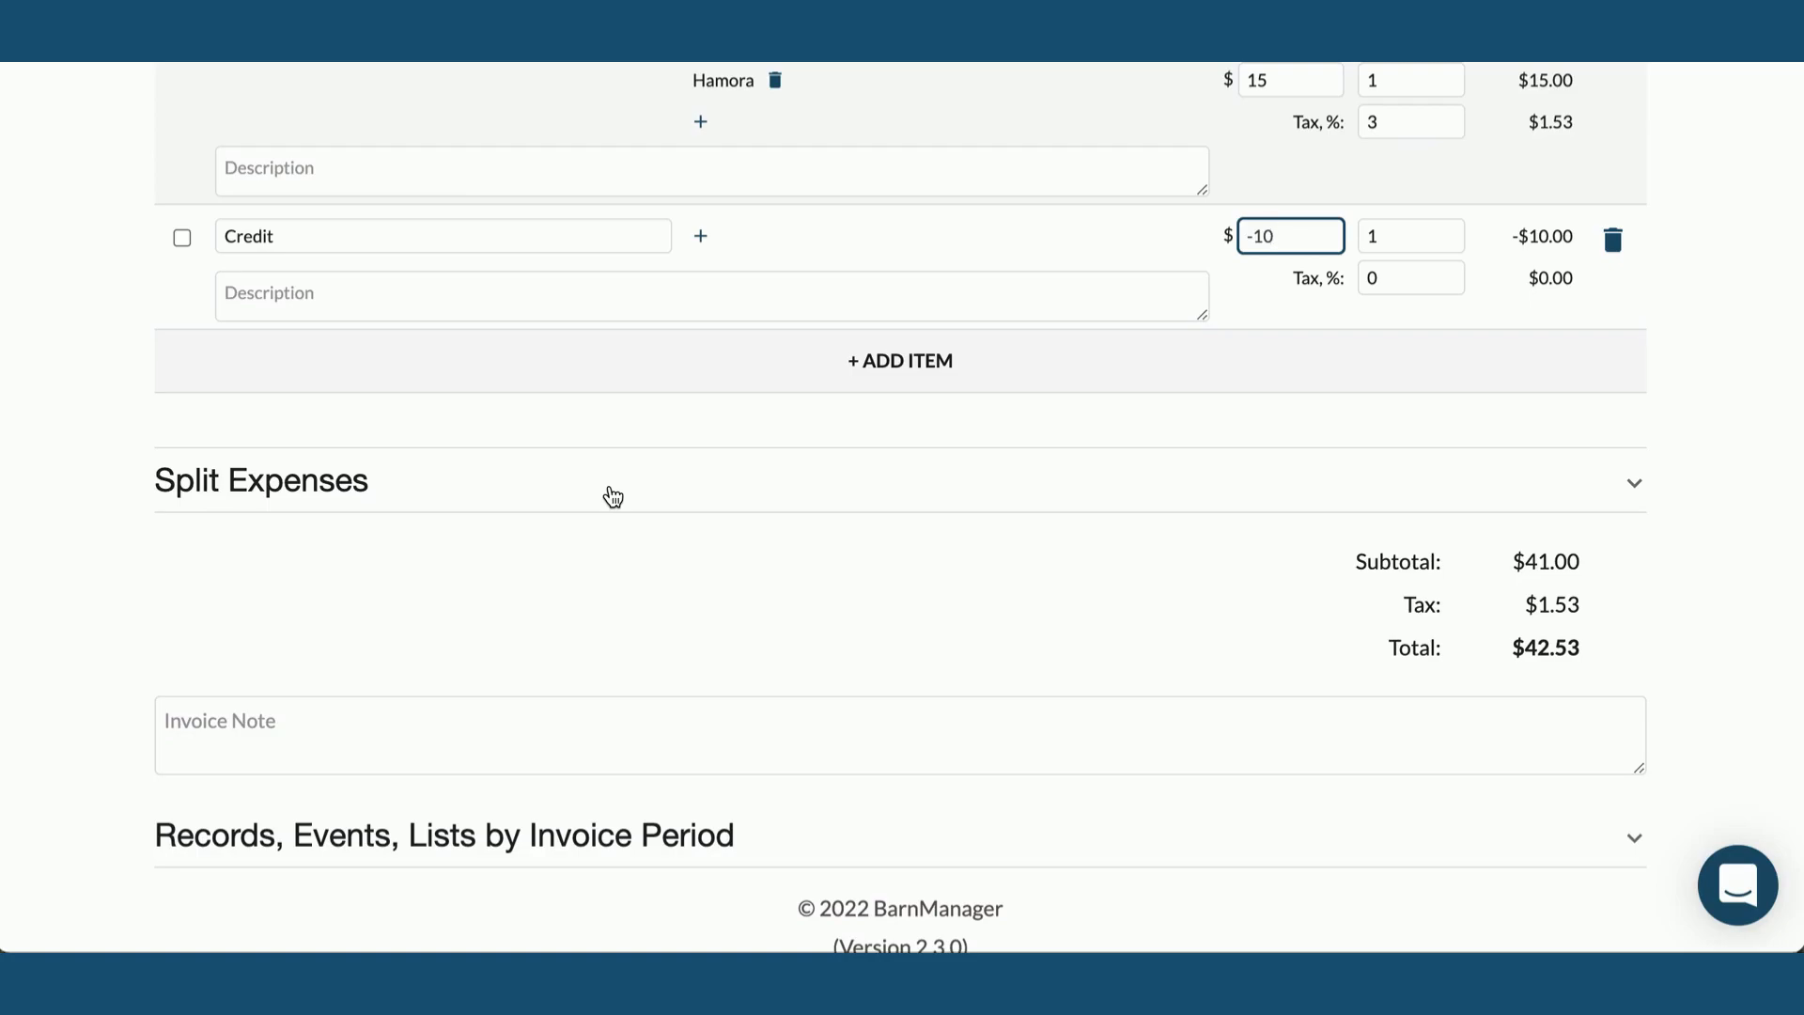
pyautogui.click(613, 496)
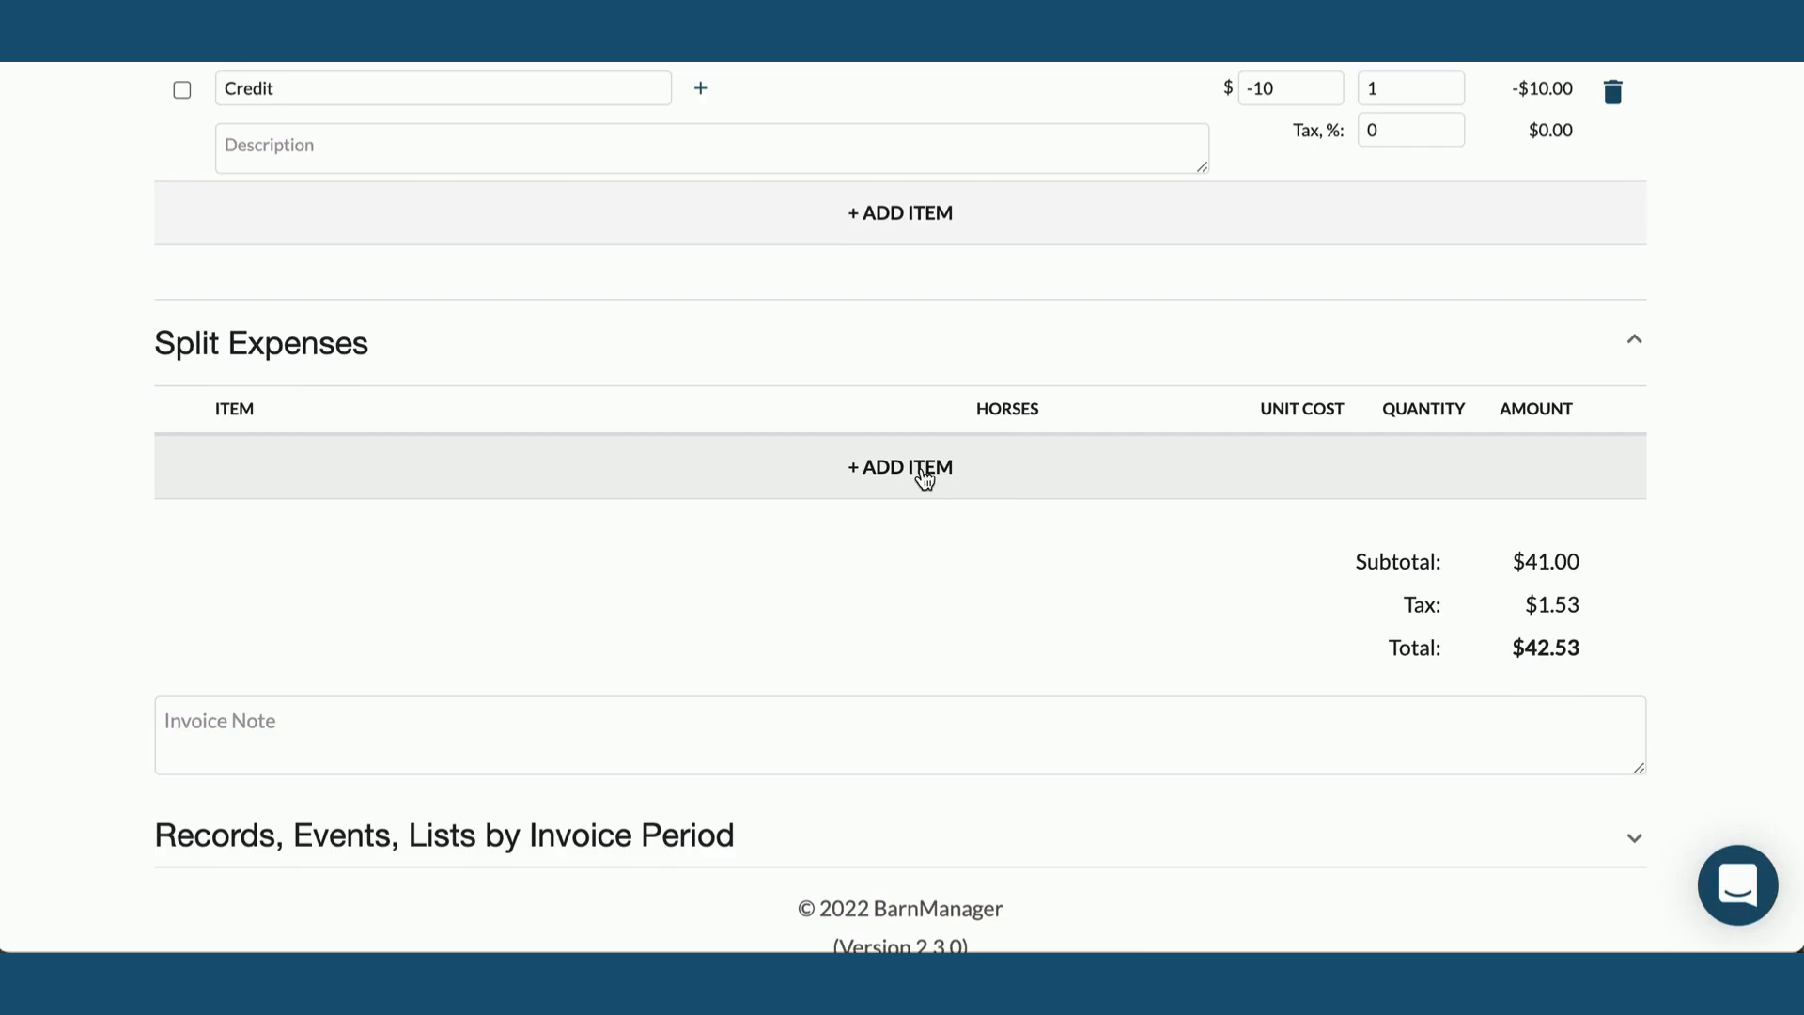
pyautogui.click(925, 480)
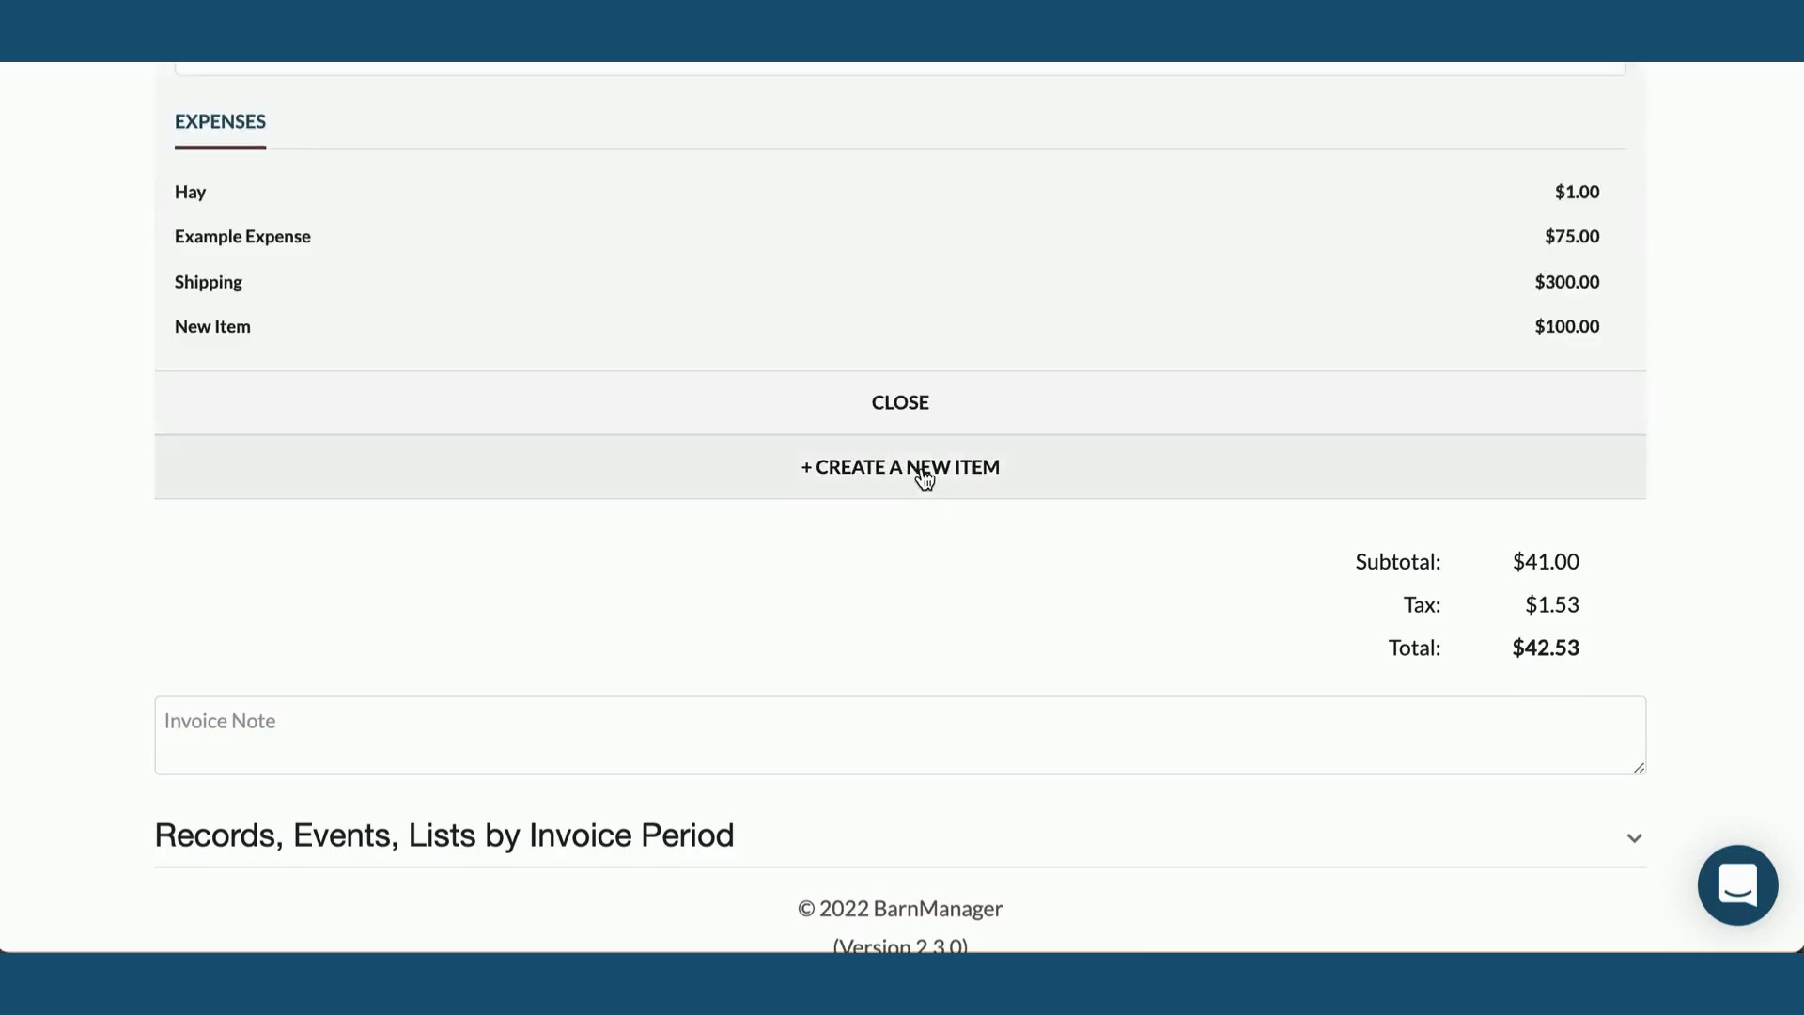
pyautogui.scroll(3, 921, 478)
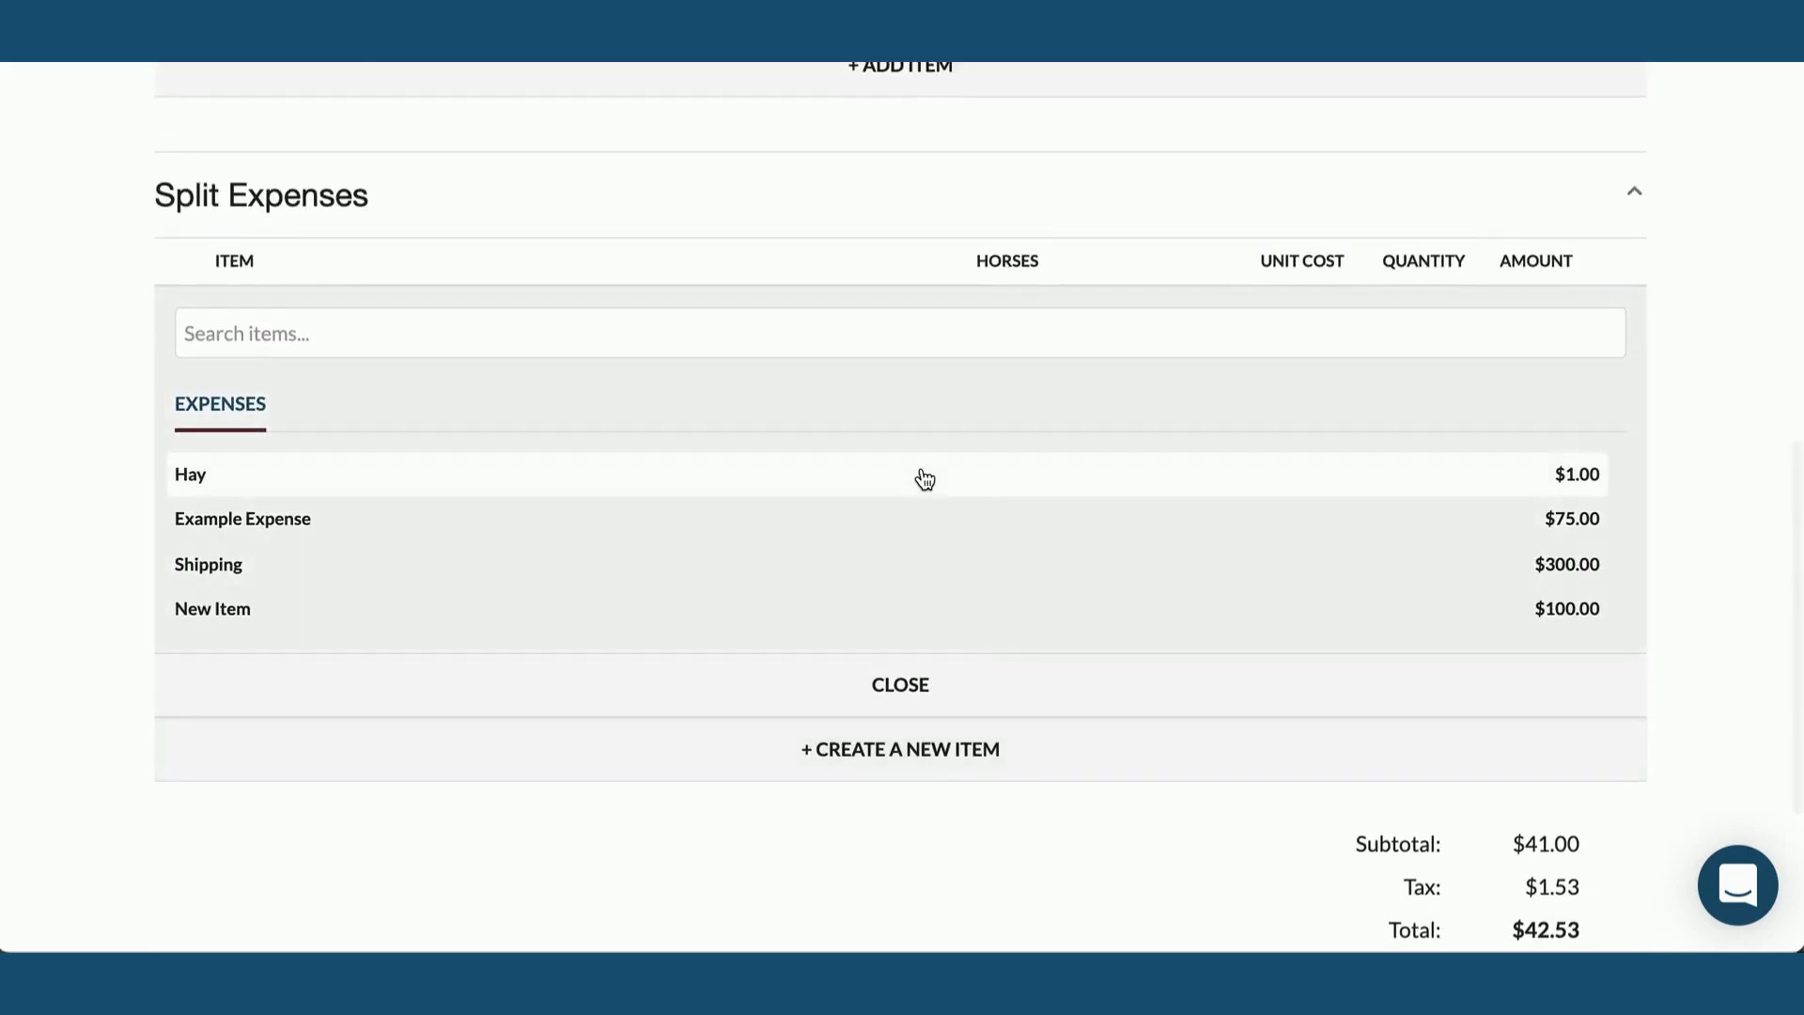
pyautogui.click(913, 695)
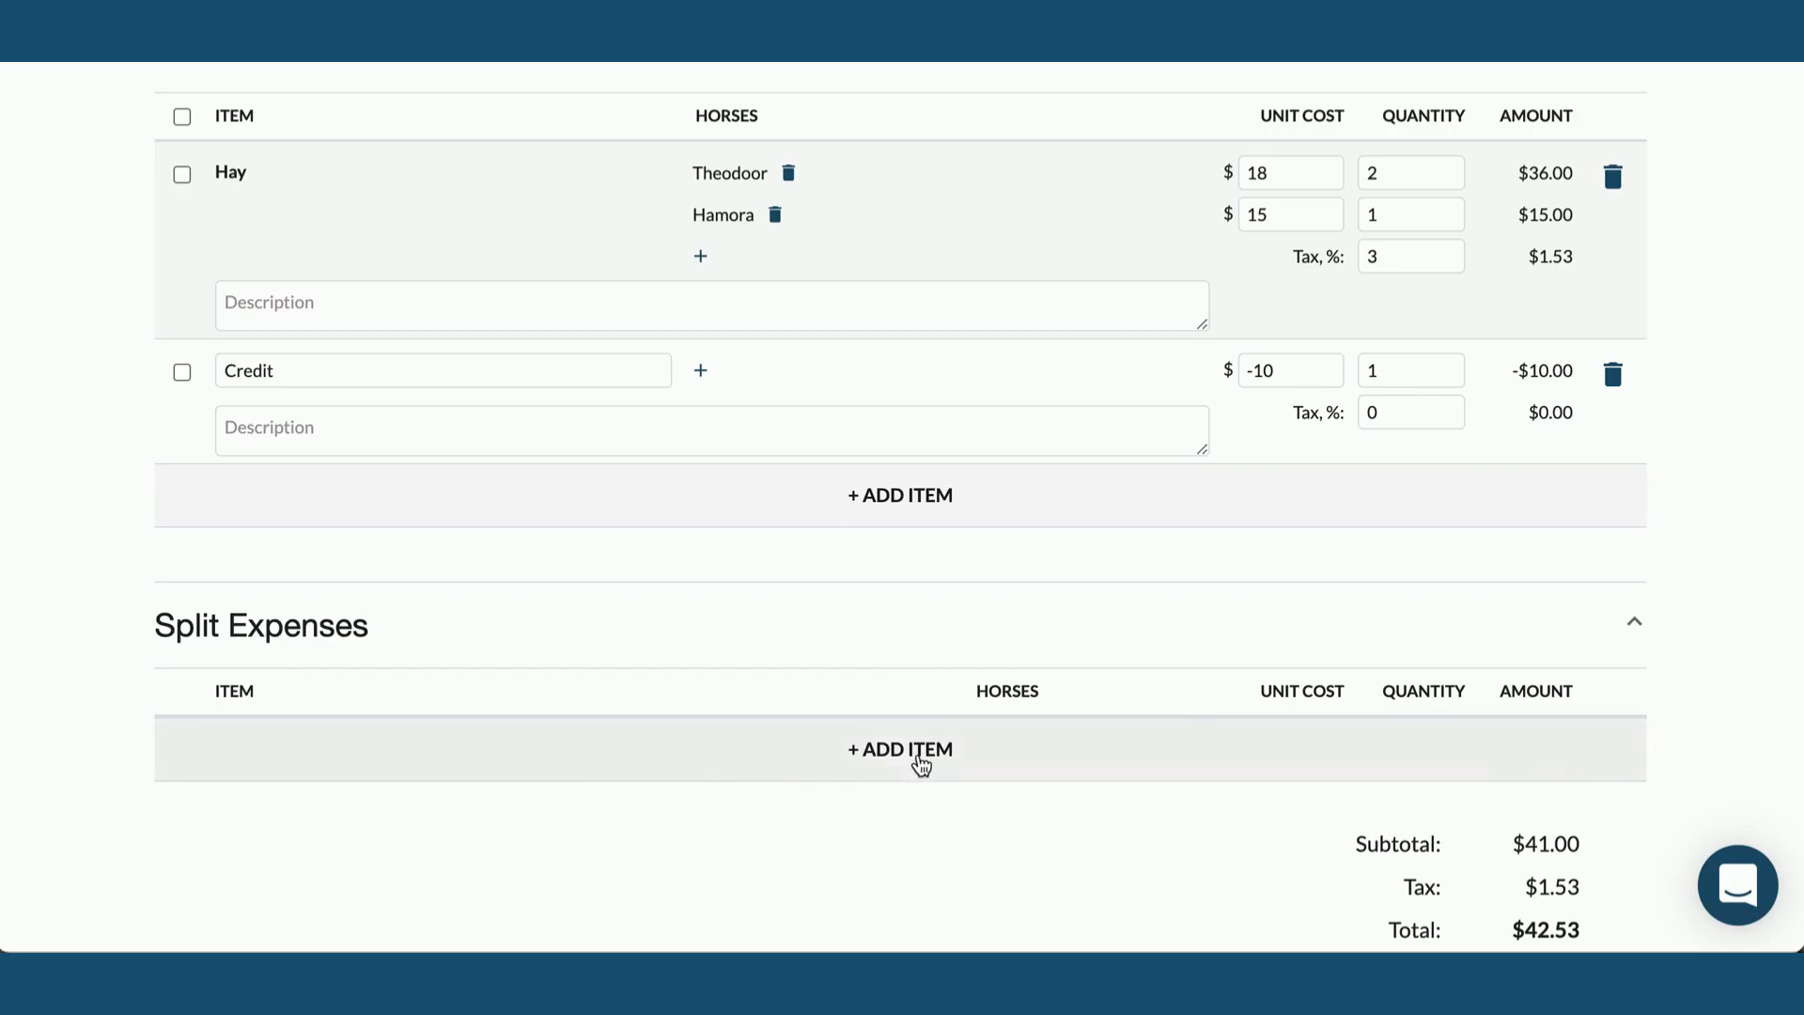
# Add the Example Expense item to the split expenses
pyautogui.click(921, 766)
pyautogui.scroll(2, 798, 475)
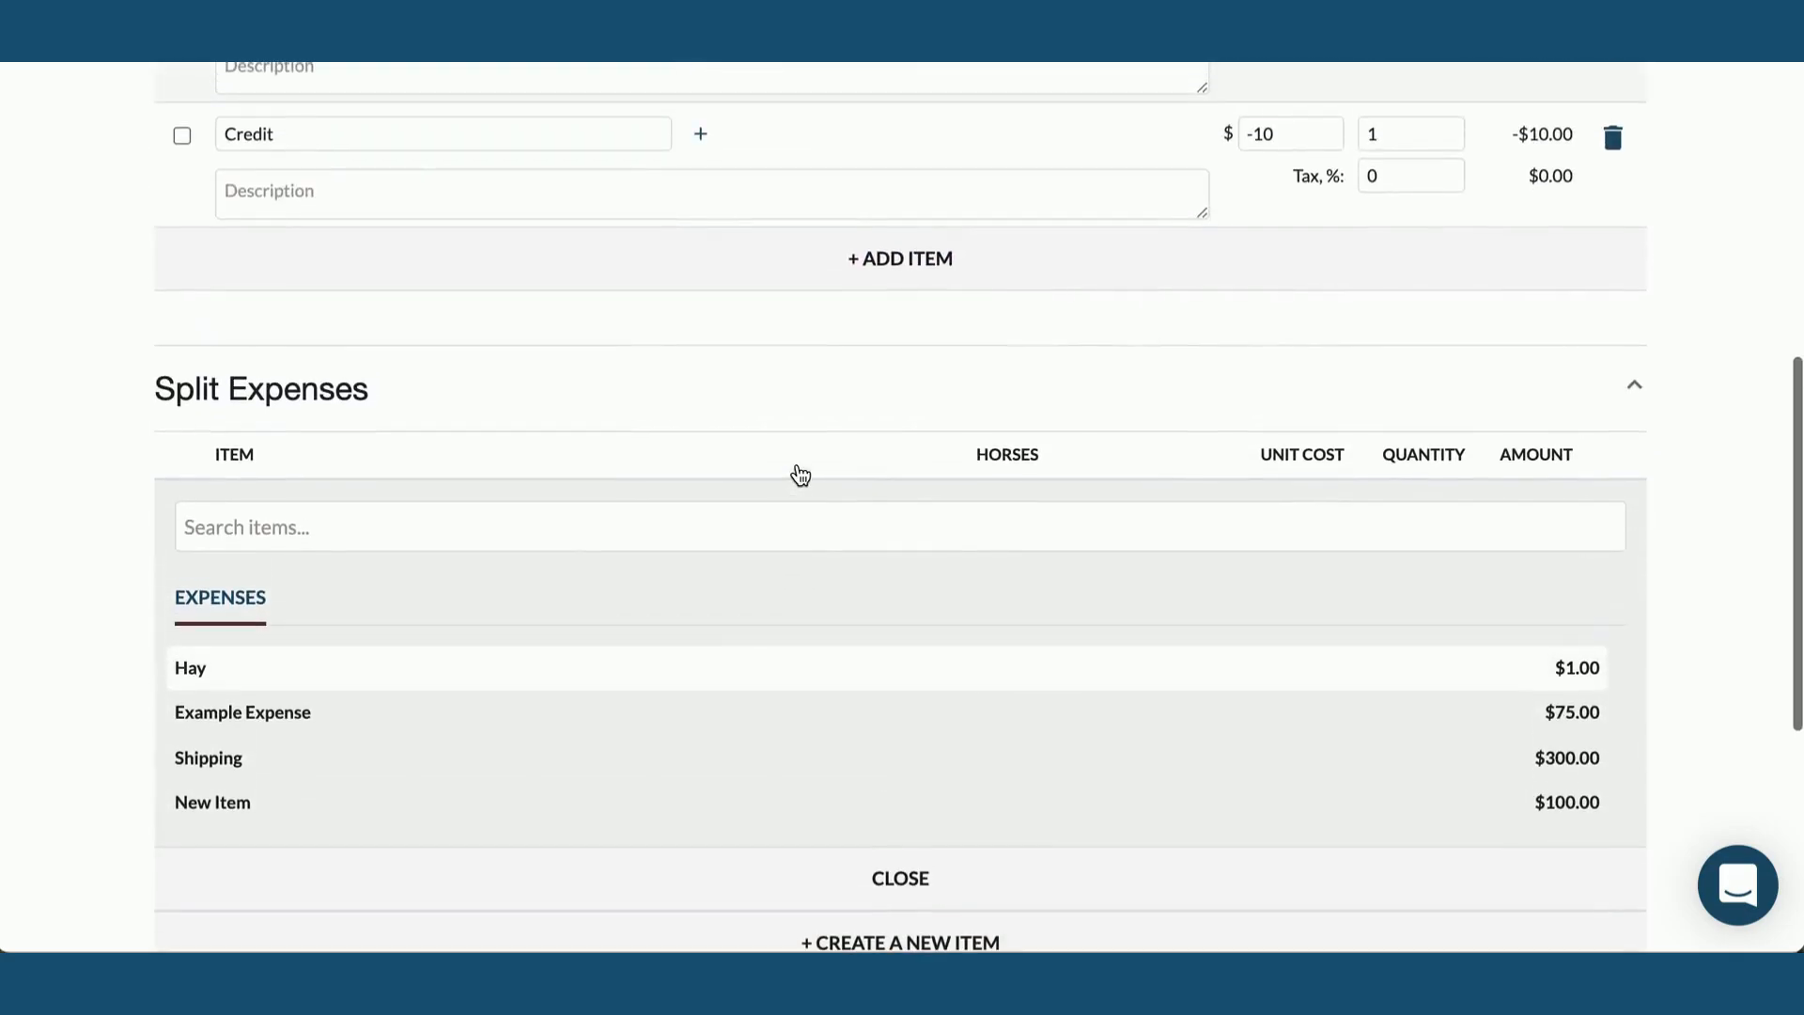
pyautogui.click(737, 198)
pyautogui.scroll(4, 822, 181)
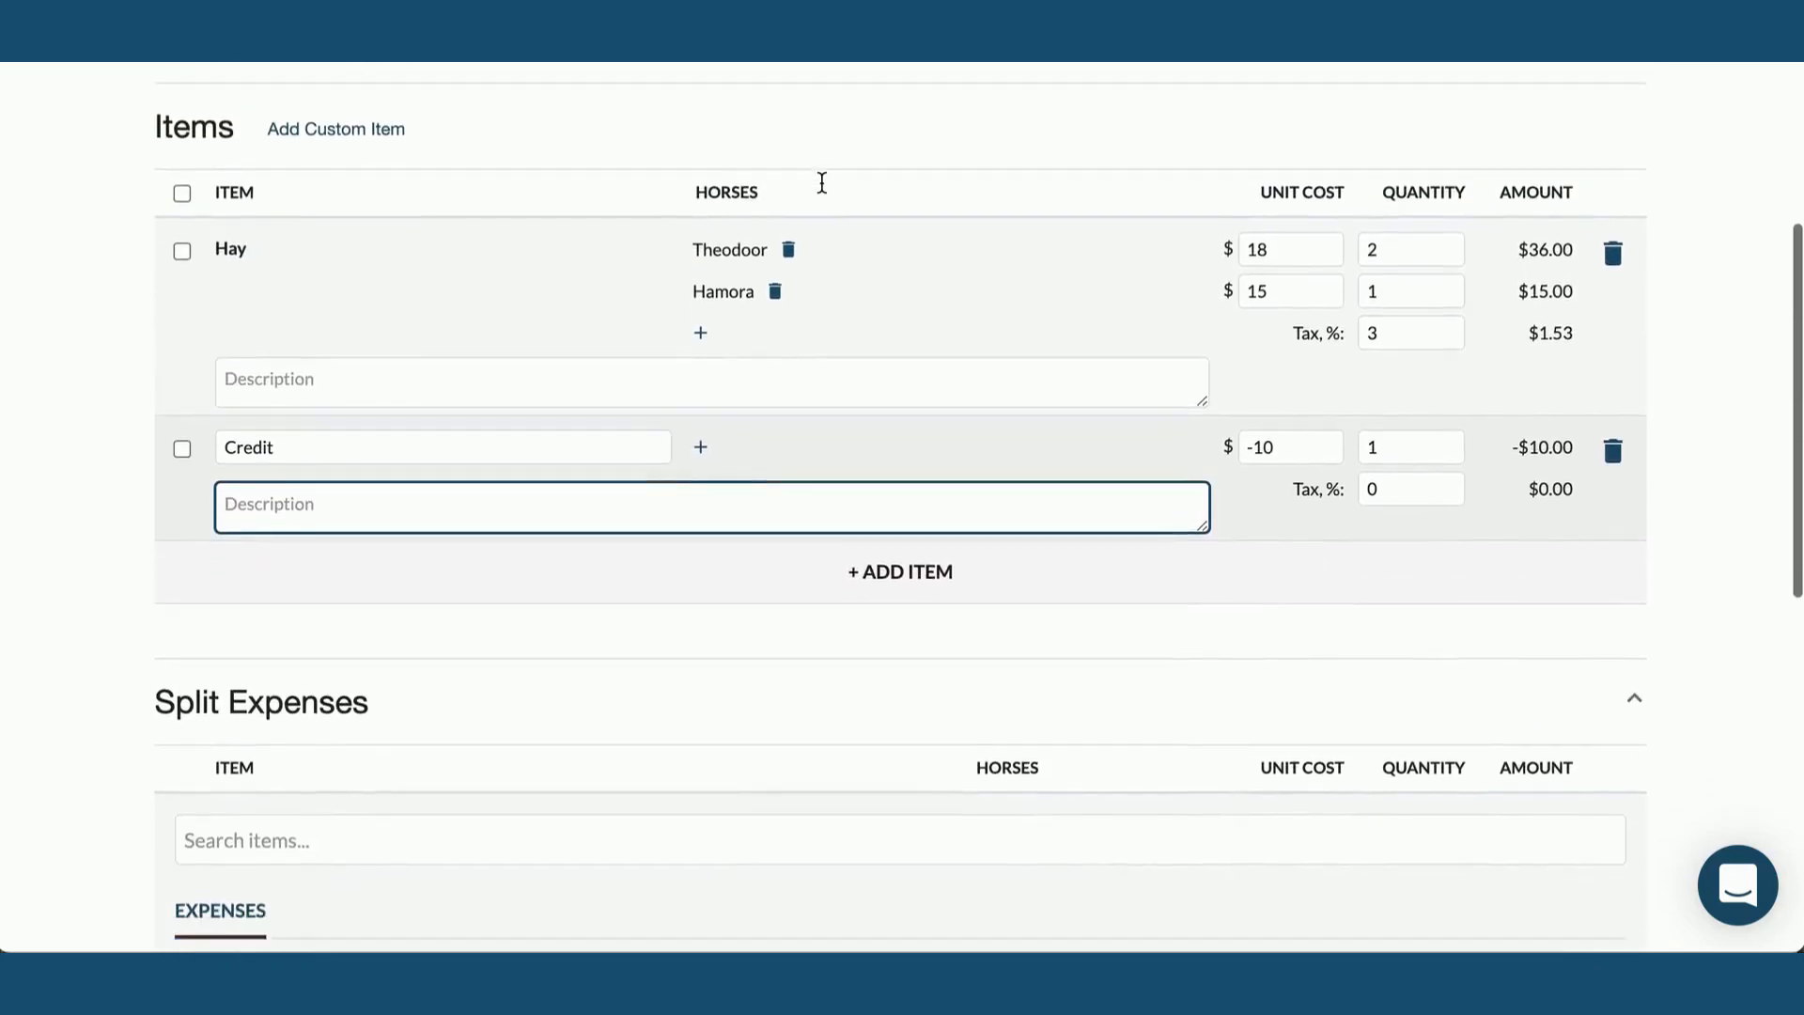
pyautogui.scroll(-3, 821, 181)
pyautogui.scroll(-2, 821, 183)
pyautogui.click(787, 216)
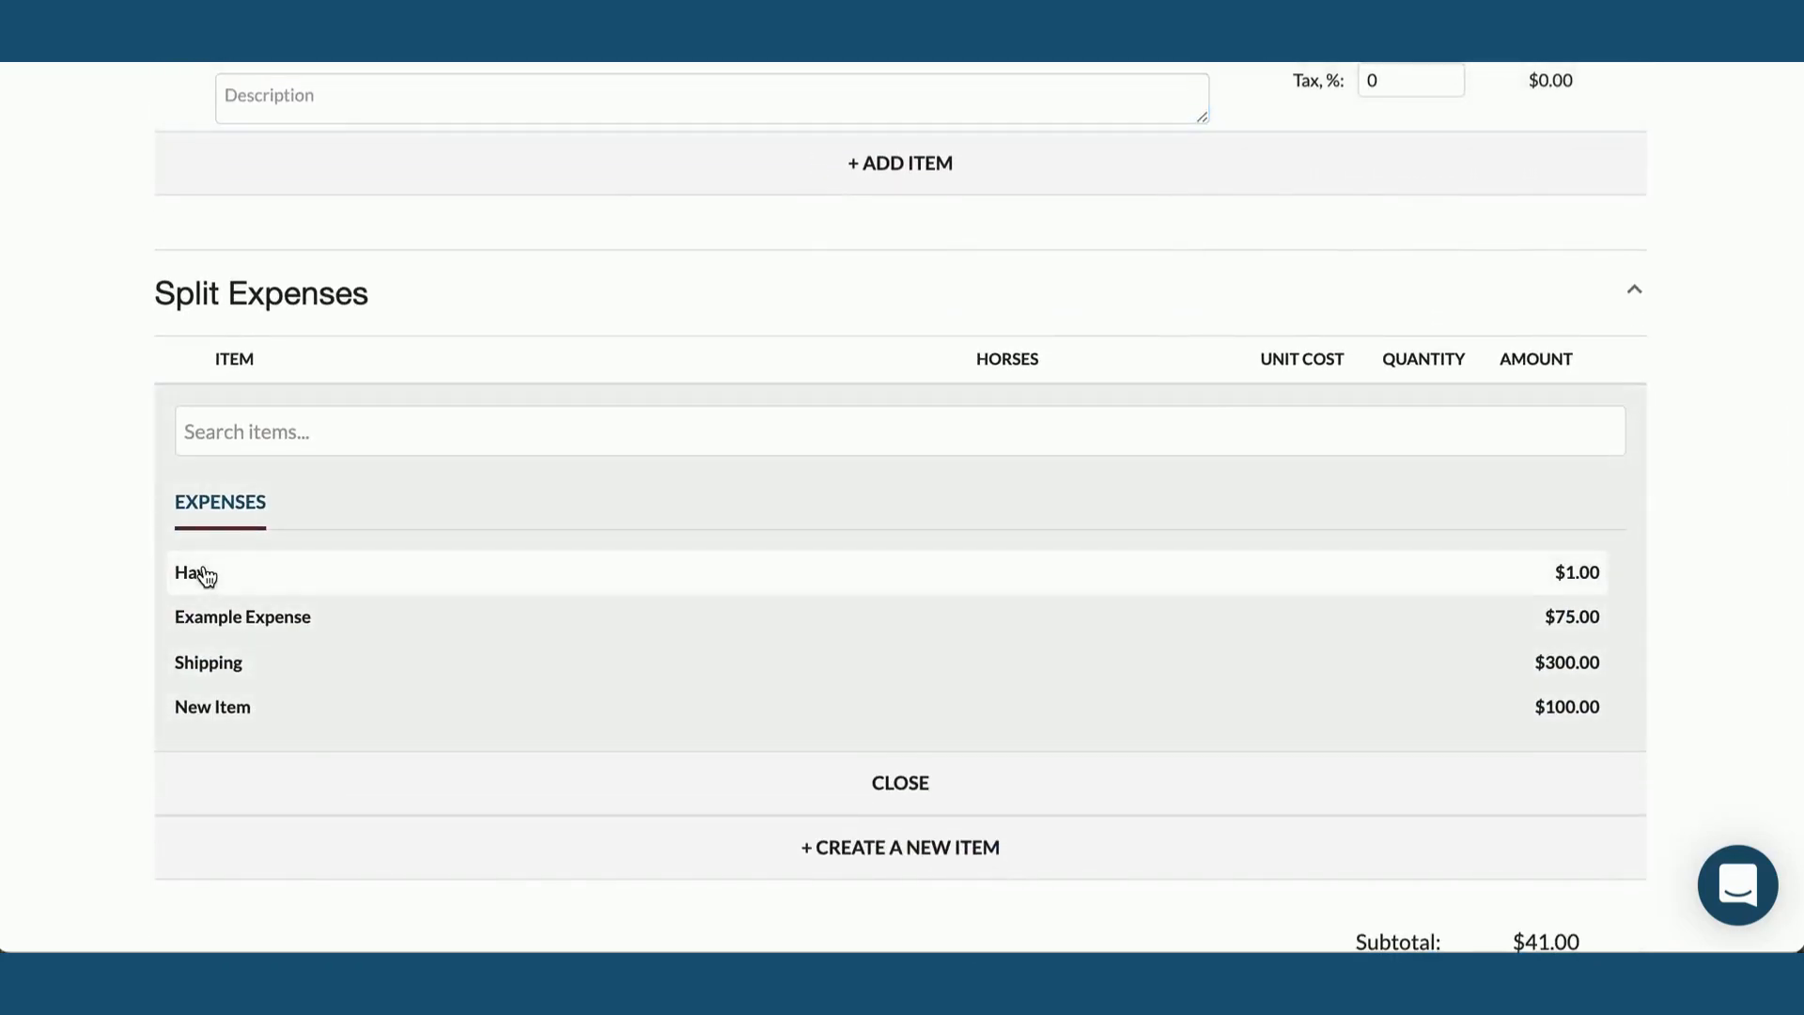
pyautogui.click(332, 627)
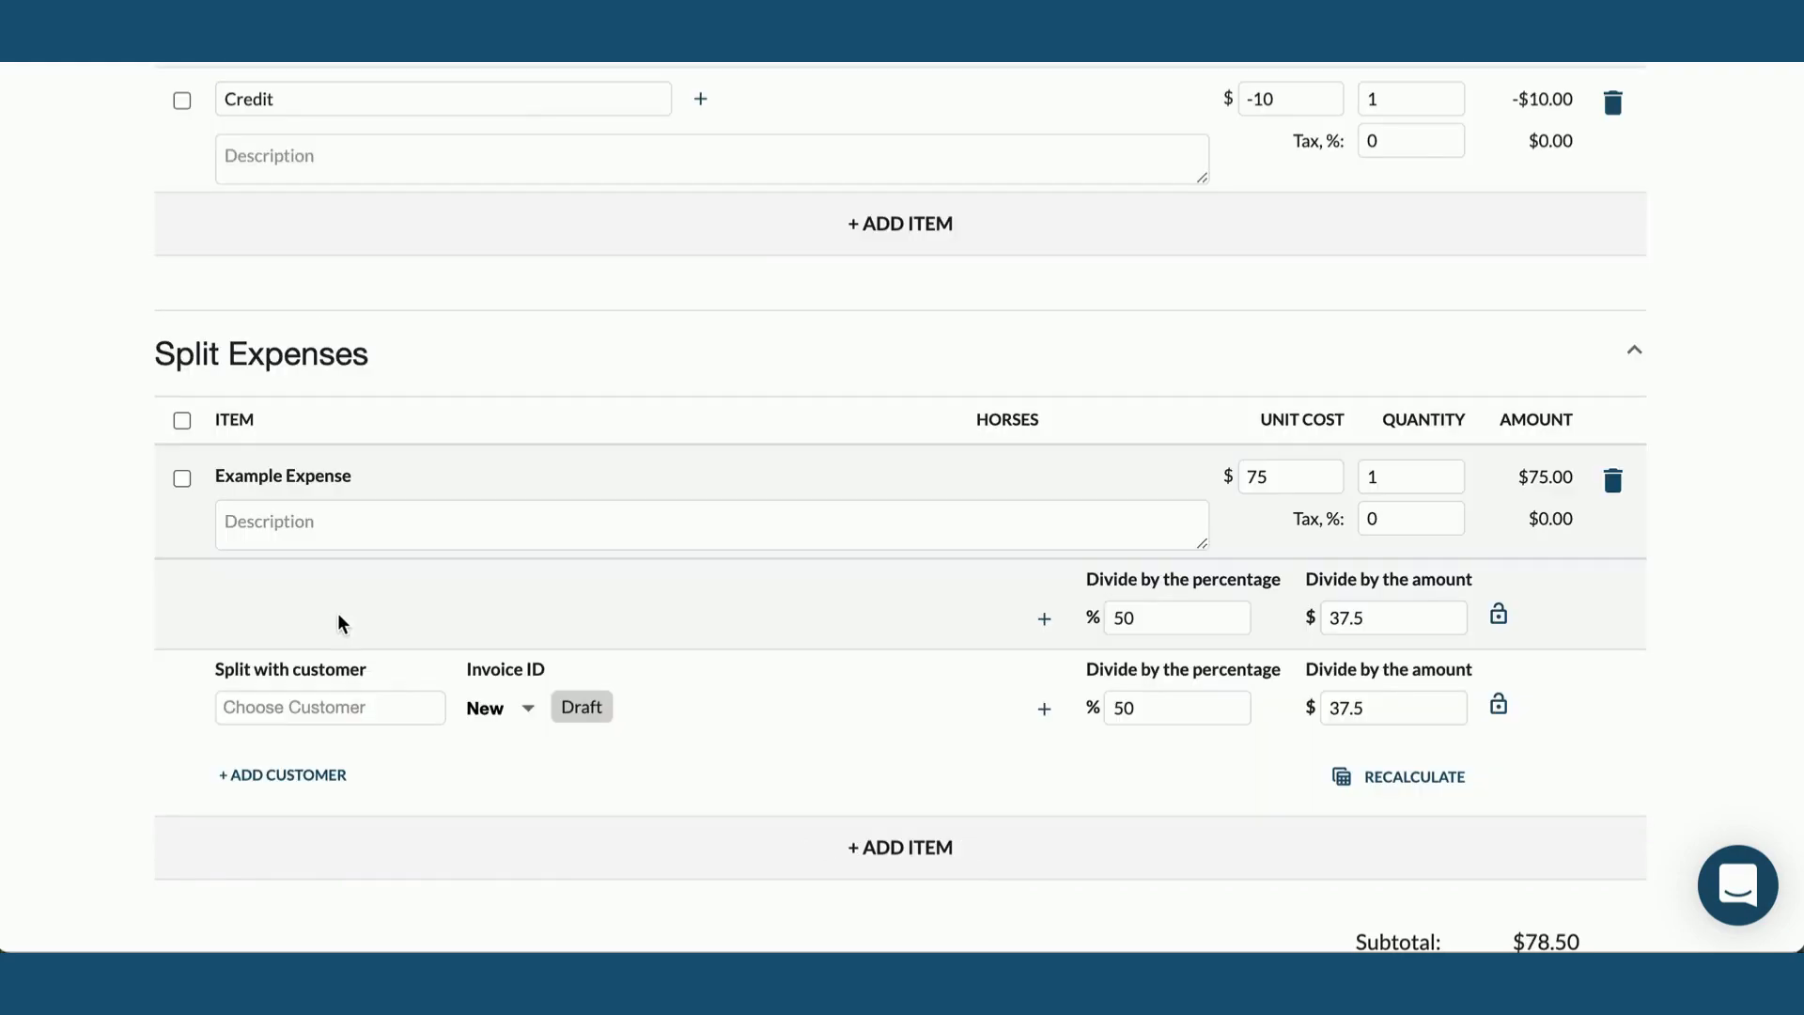
# Choose another customer from the customer list to split the Example Expense with
pyautogui.scroll(-2, 289, 751)
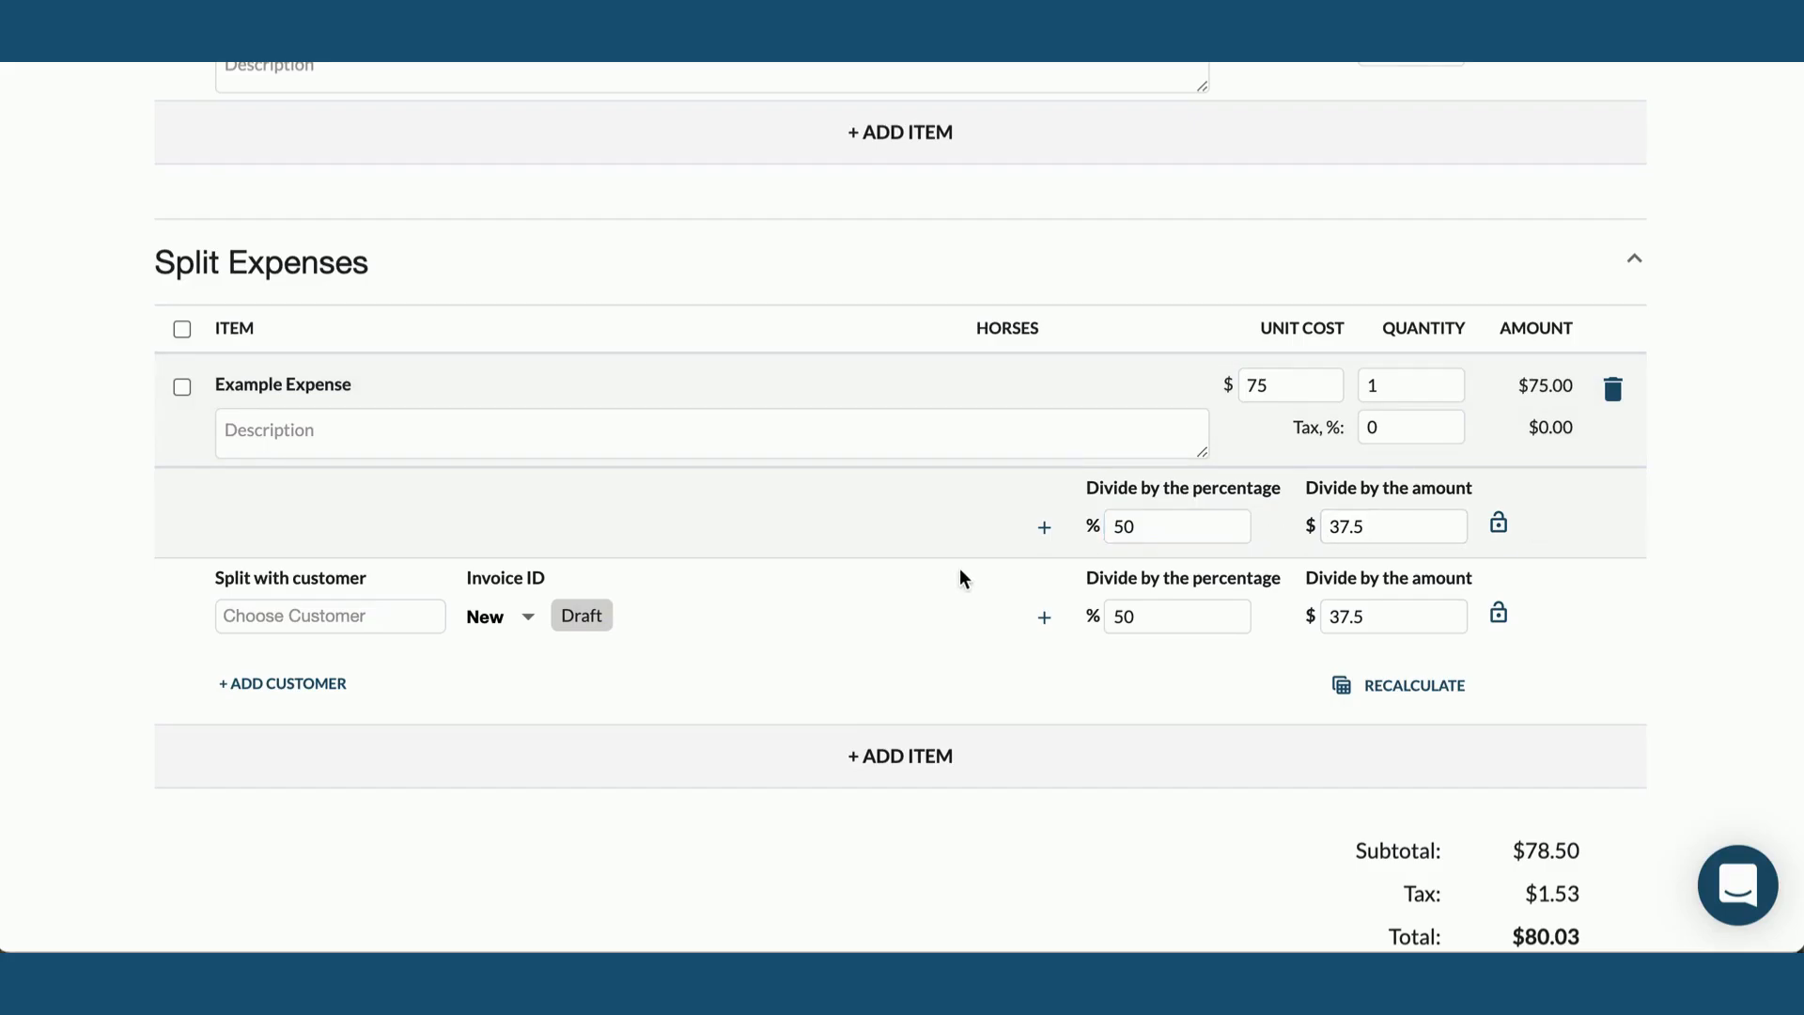
pyautogui.scroll(10, 973, 564)
pyautogui.scroll(-5, 974, 564)
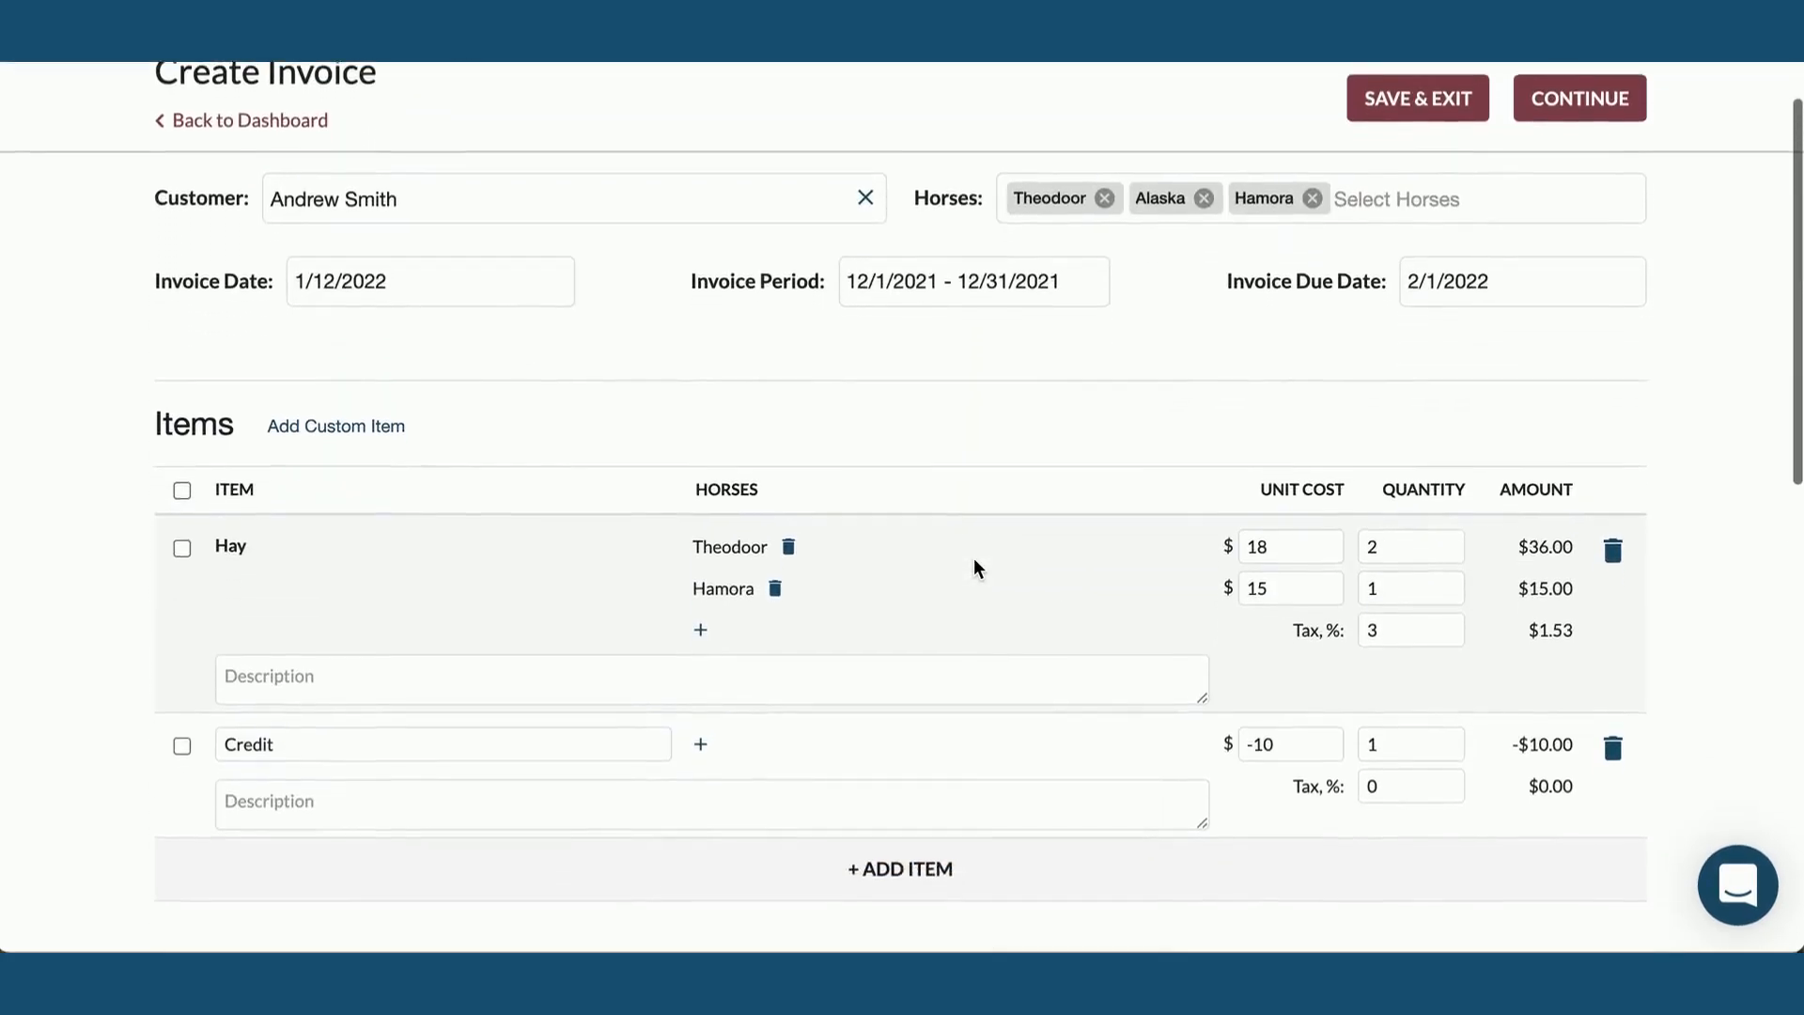
pyautogui.scroll(-2, 977, 570)
pyautogui.scroll(-1, 572, 717)
pyautogui.click(293, 662)
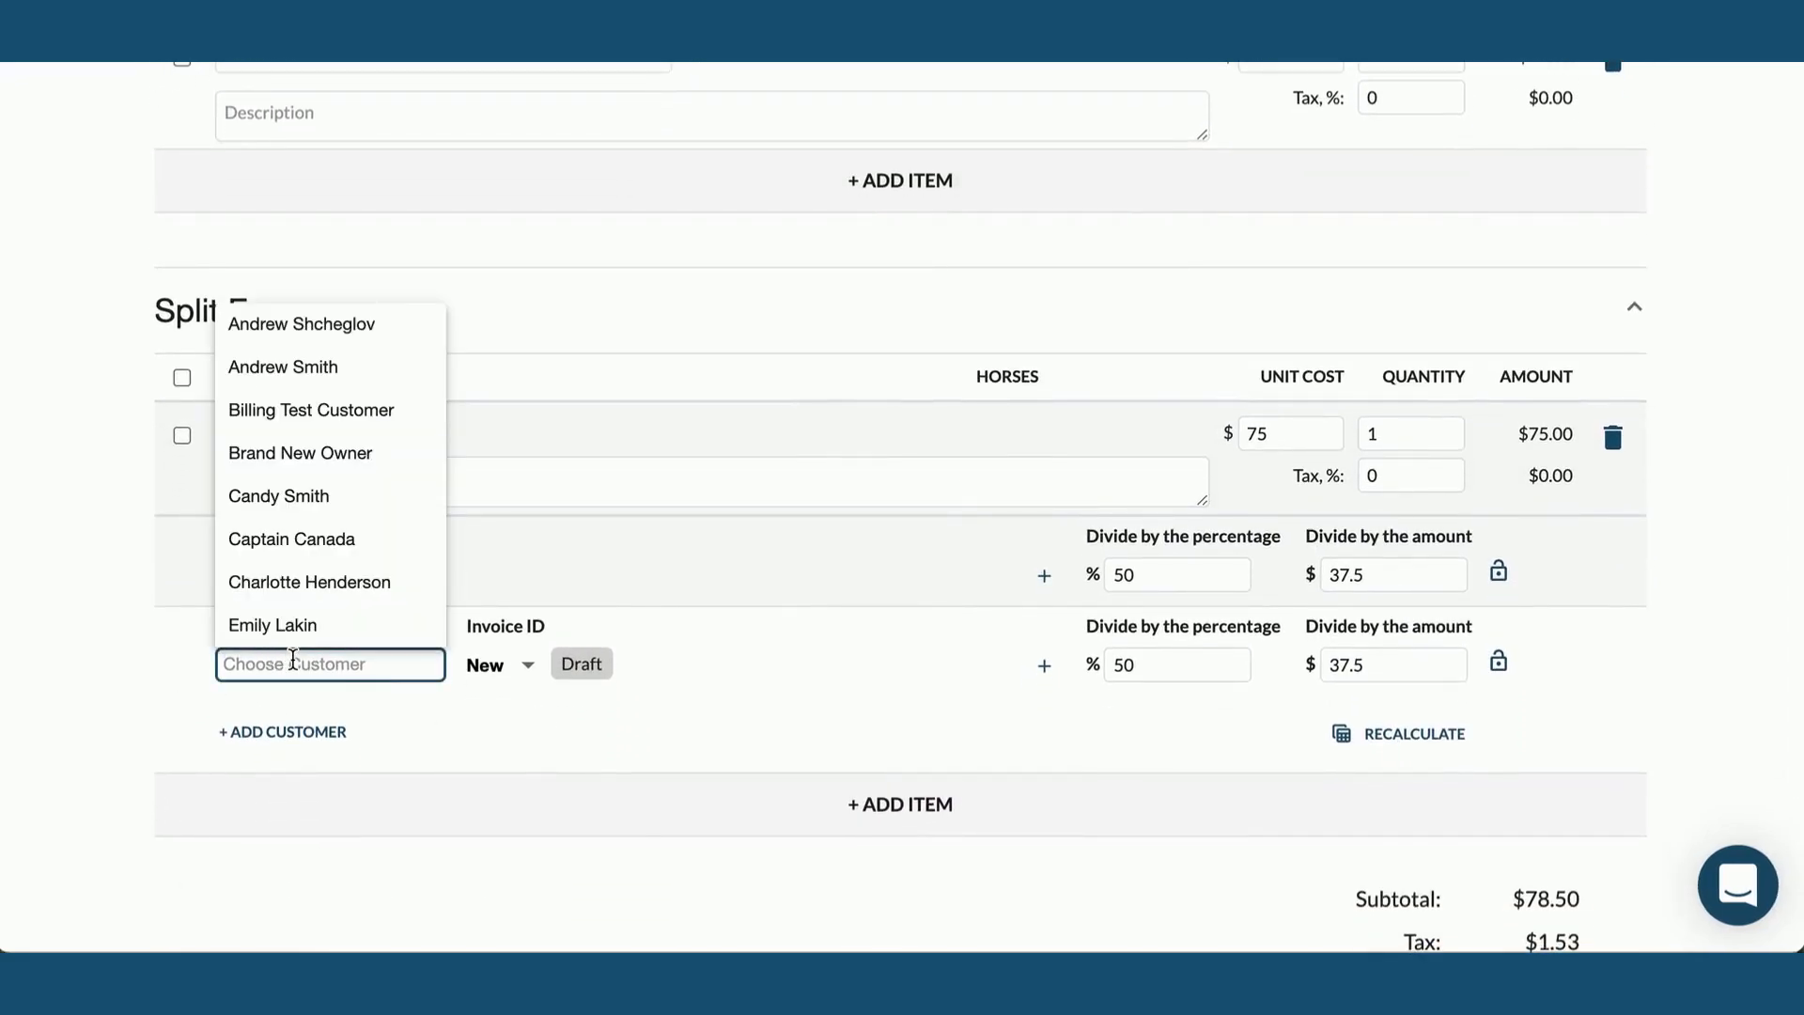
pyautogui.click(339, 540)
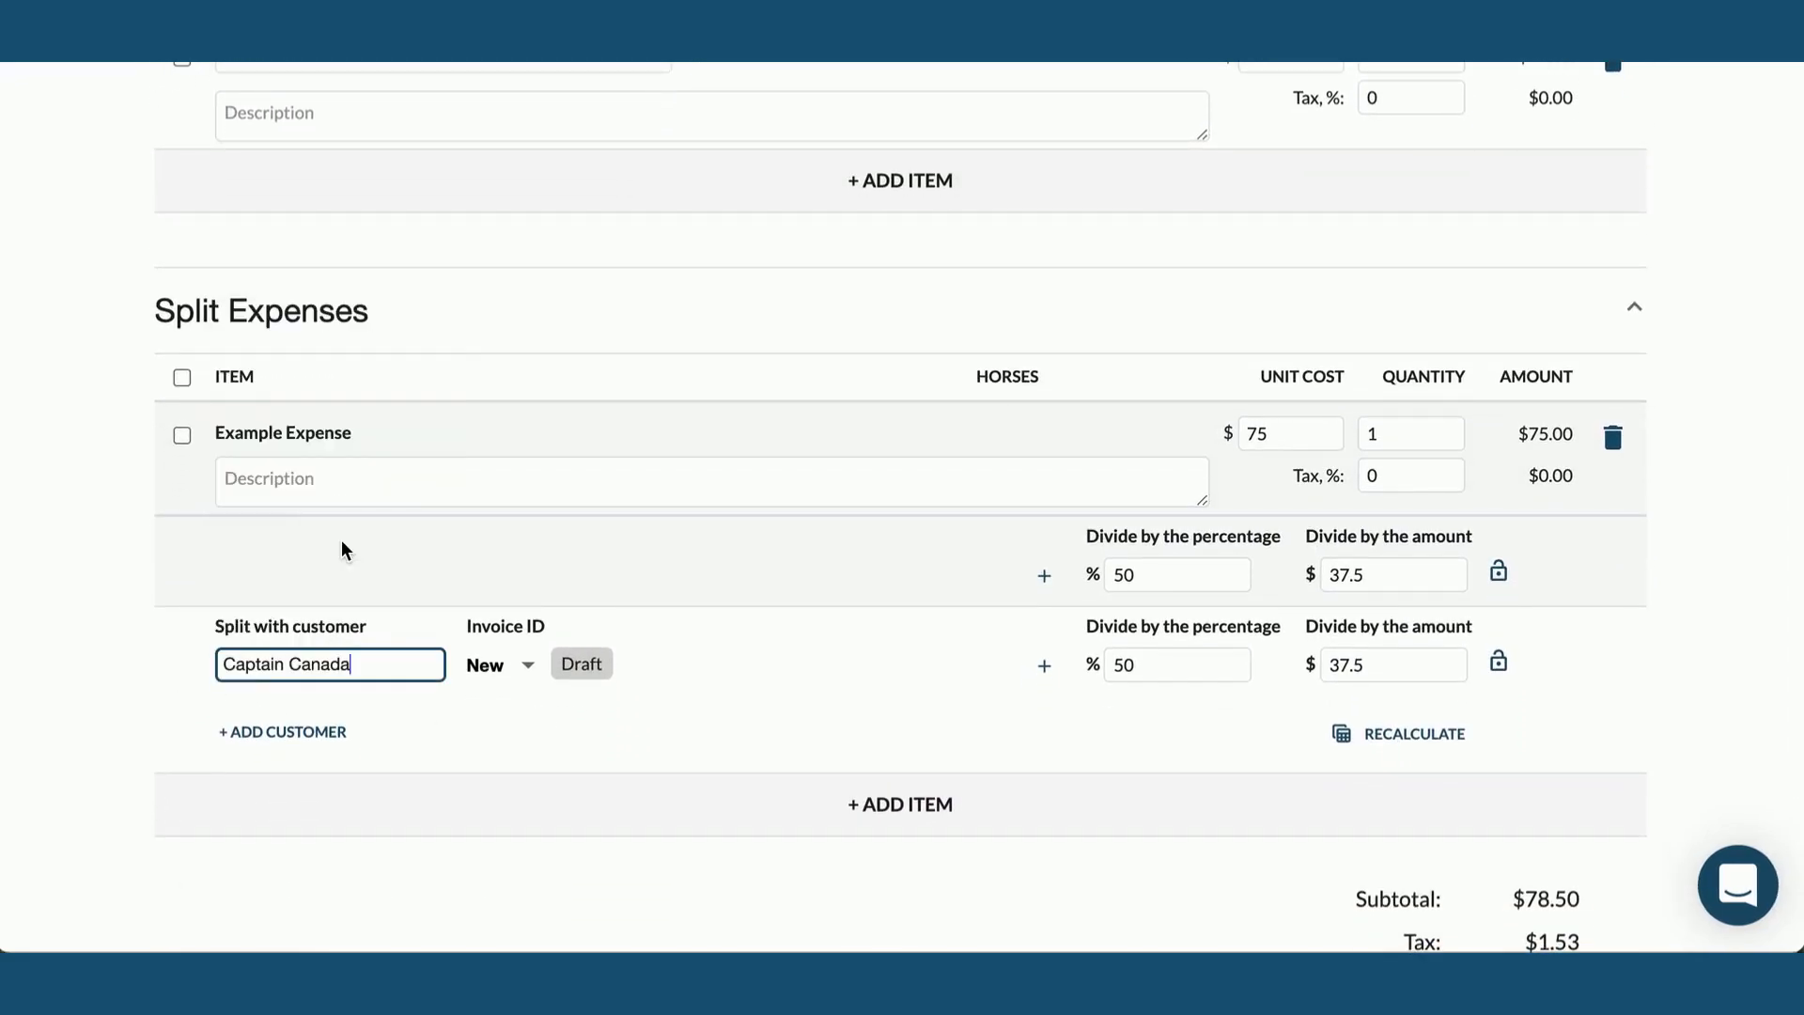
# Add a second split customer to the Example Expense and choose that customer from the list
pyautogui.click(290, 734)
pyautogui.click(293, 668)
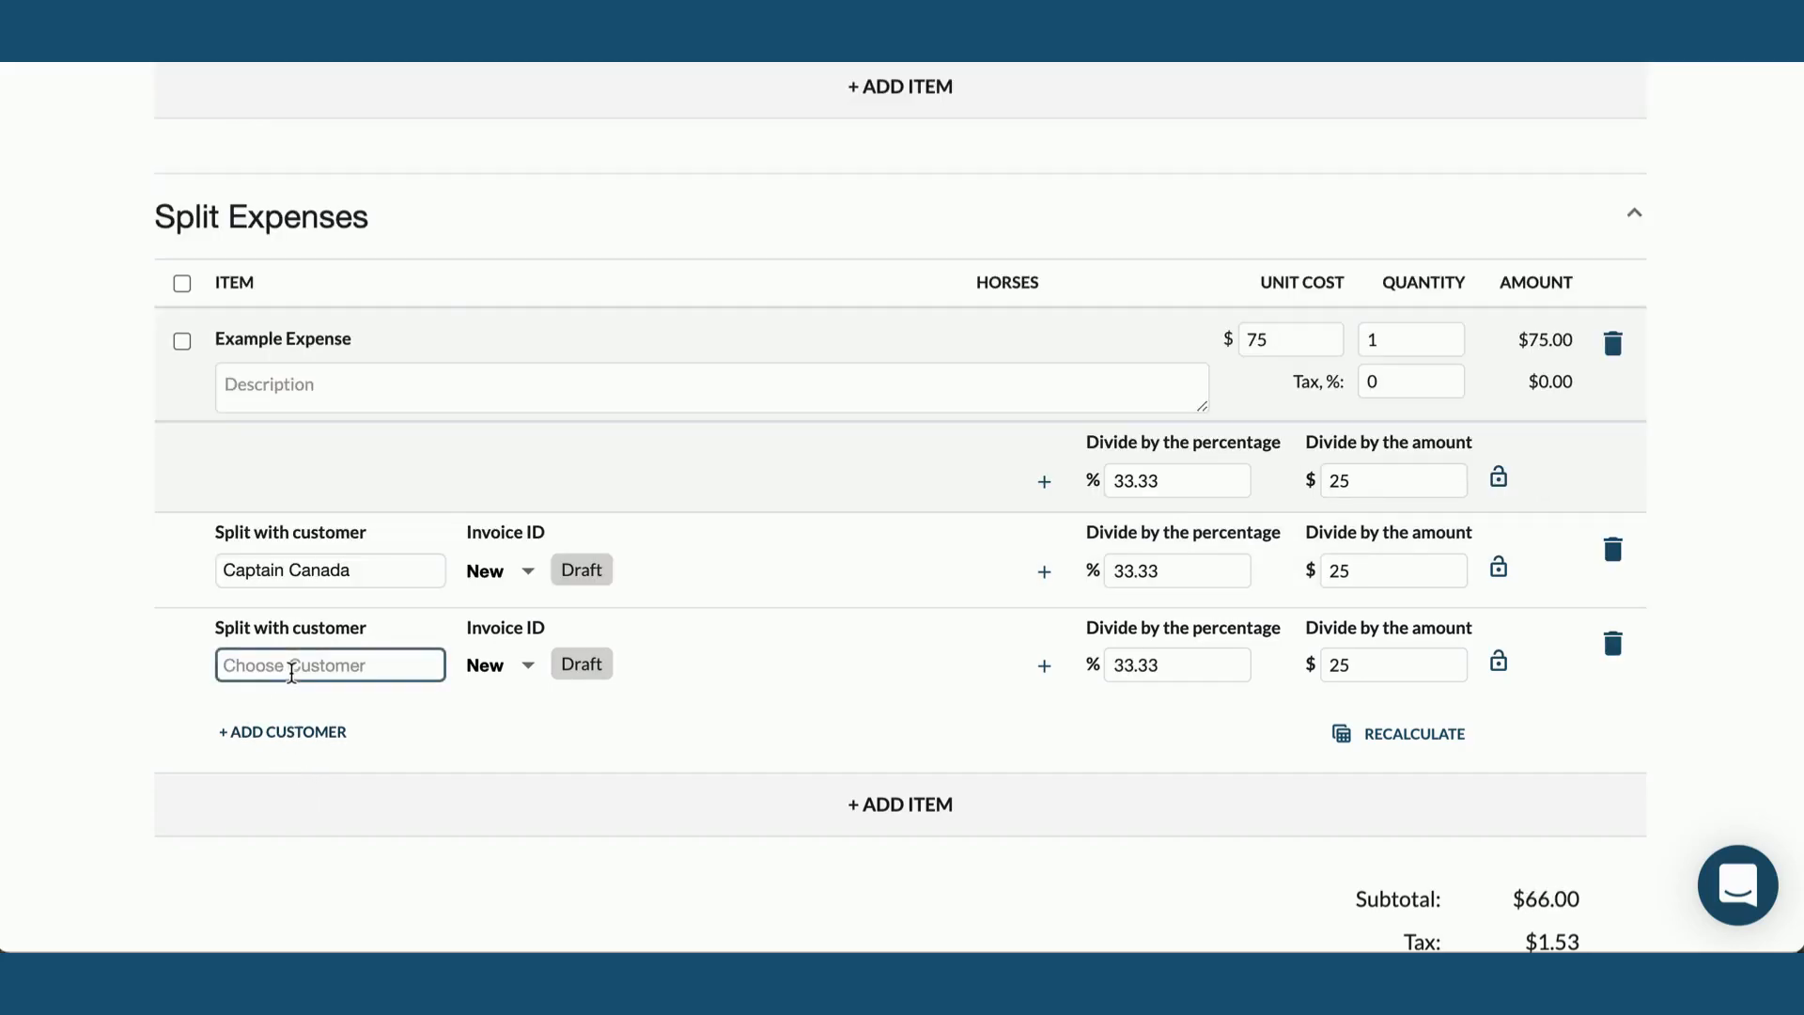
pyautogui.click(295, 620)
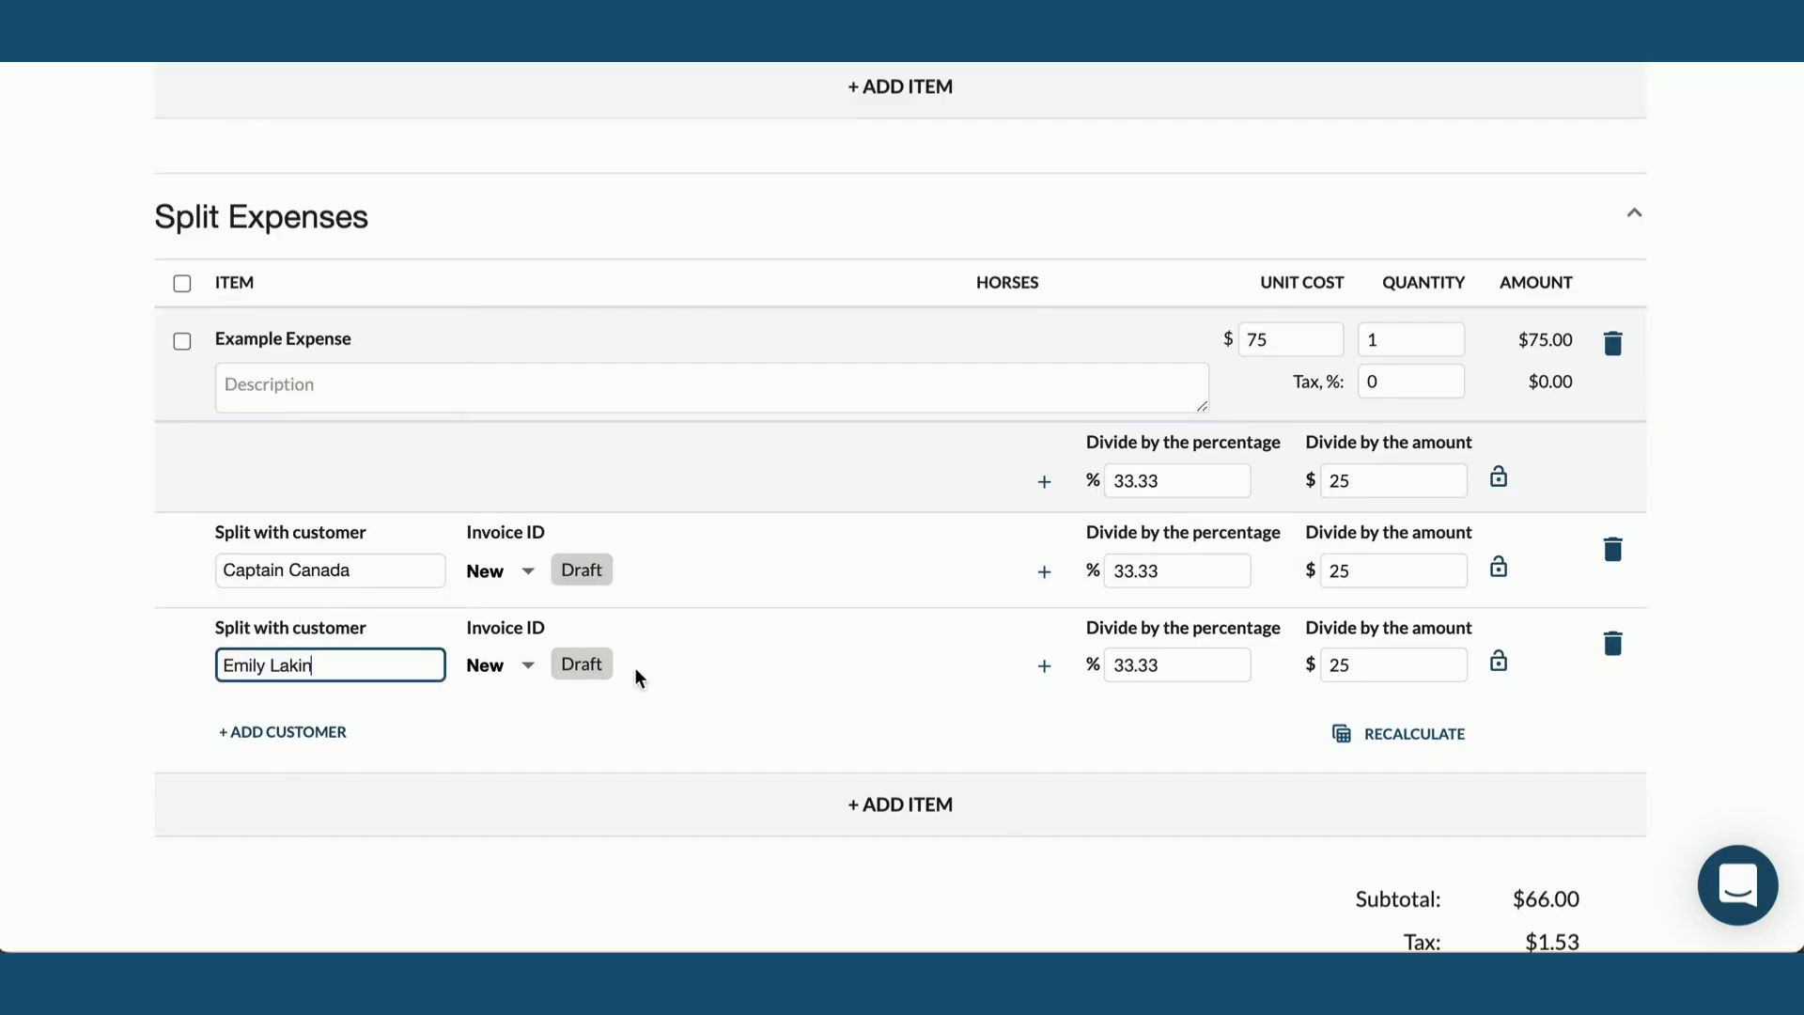
# Put the first split customer's share on that customer's existing draft invoice instead of a new one
pyautogui.scroll(-1, 467, 754)
pyautogui.click(514, 486)
pyautogui.click(514, 485)
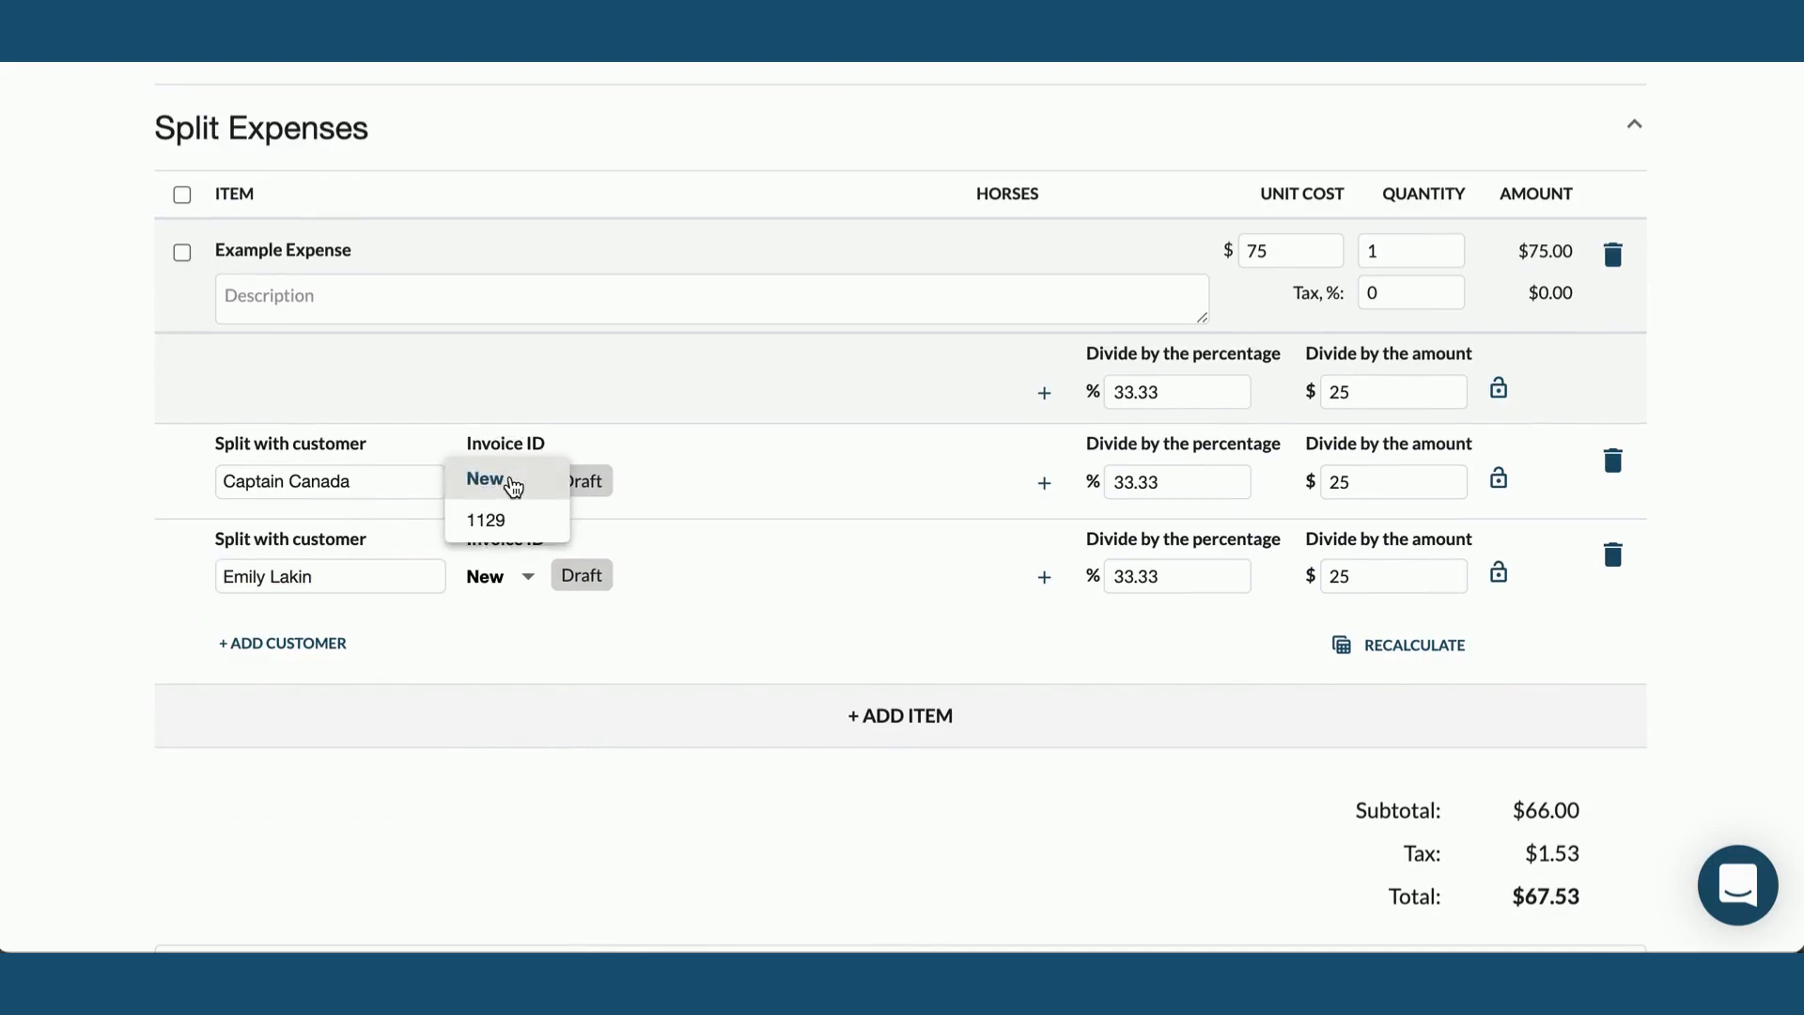
pyautogui.click(501, 522)
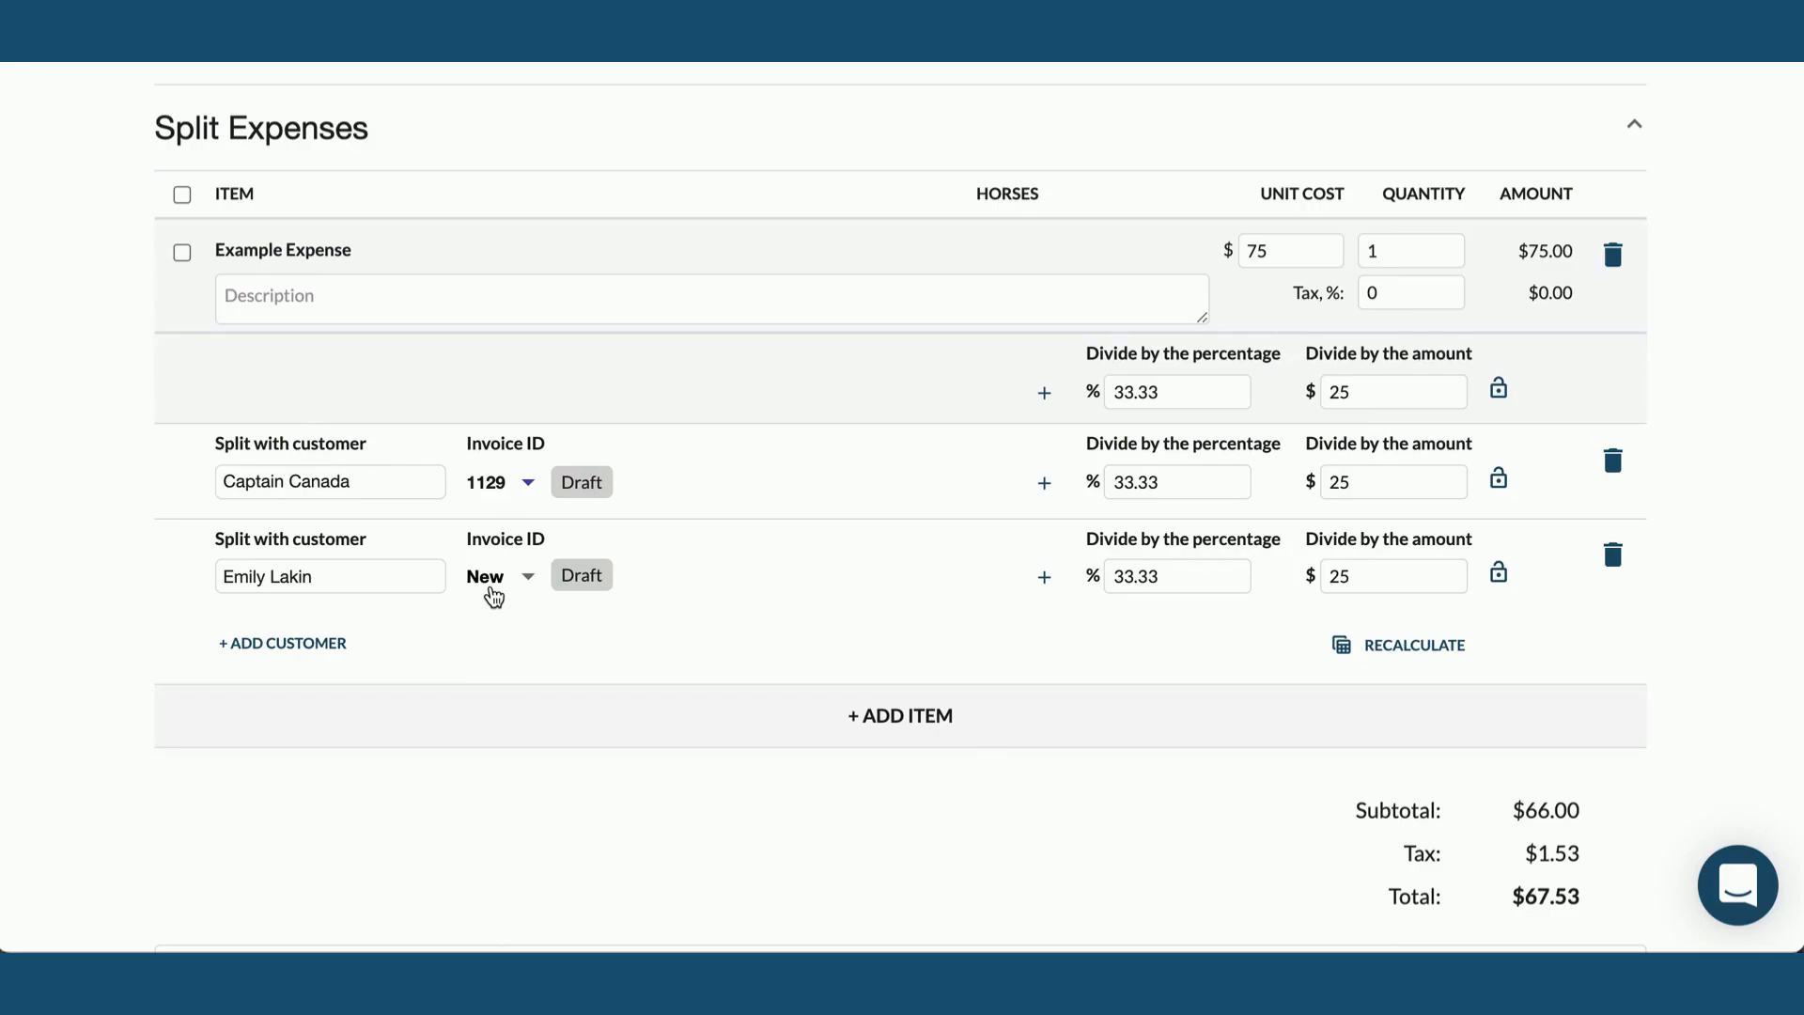
# Assign the horses Theodoor, Alaska and Hamora to the main customer's share of the Example Expense
pyautogui.scroll(1, 927, 556)
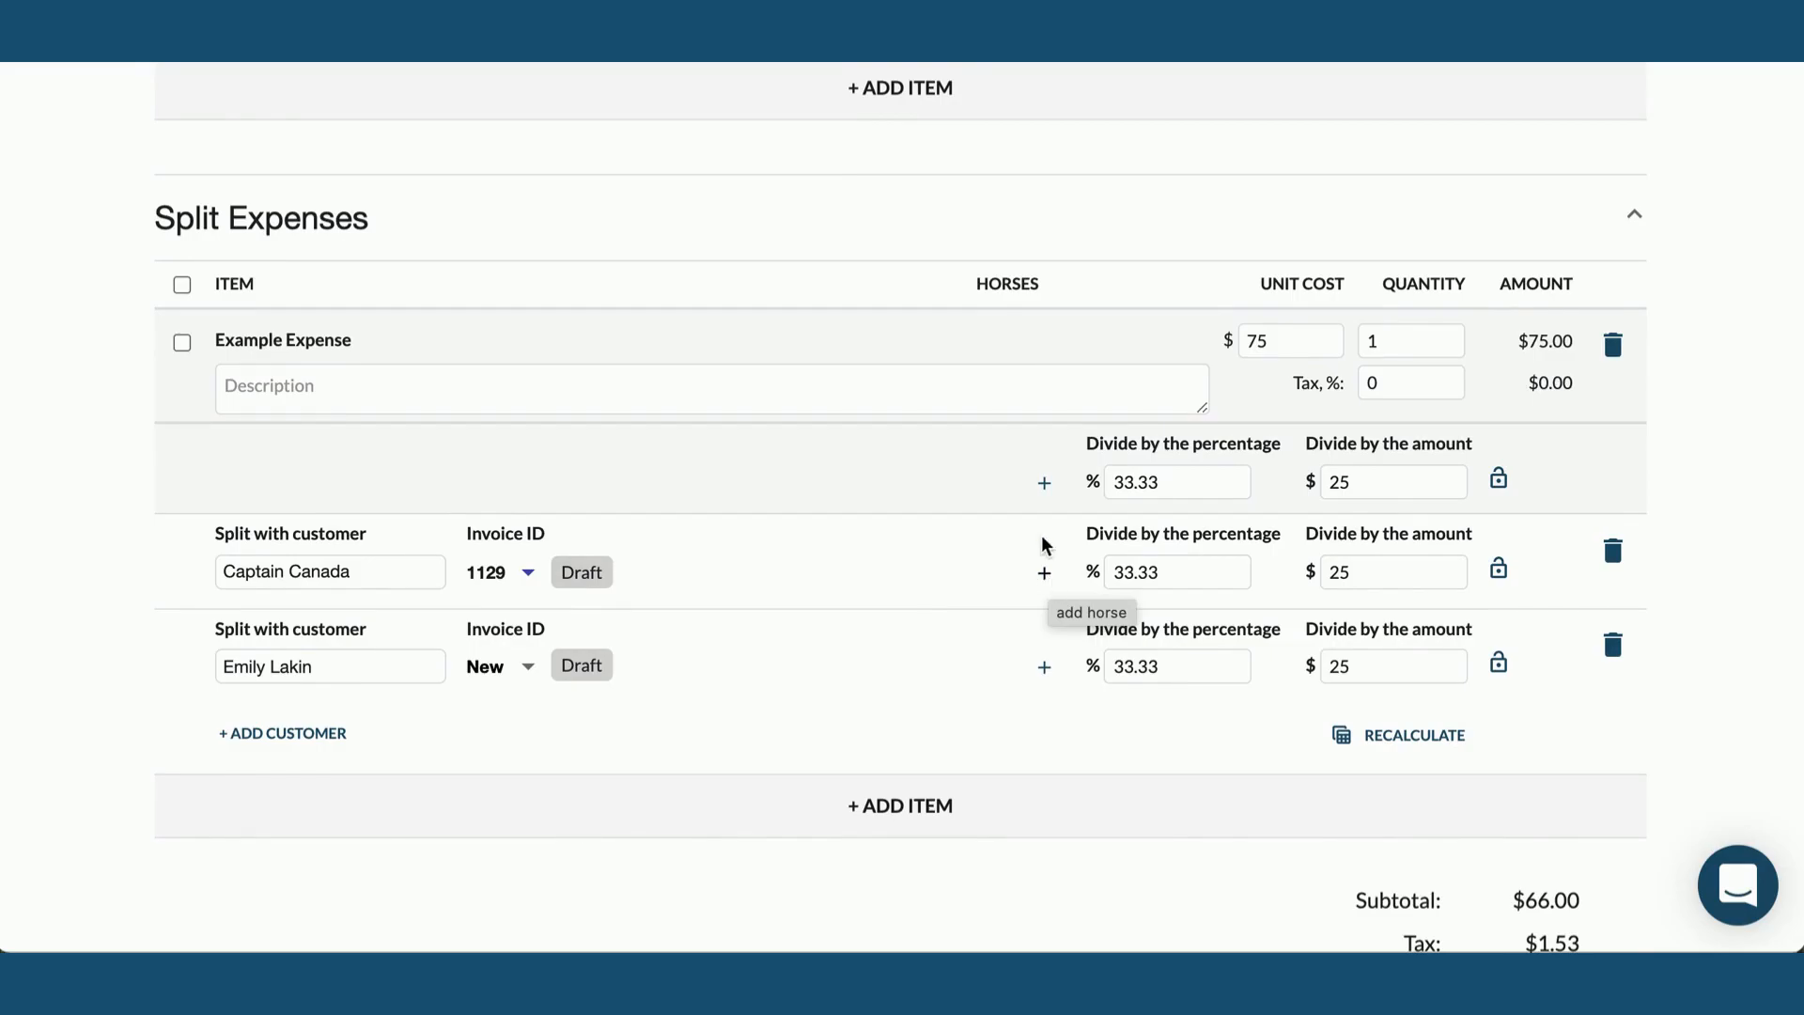
pyautogui.click(1044, 482)
pyautogui.click(1067, 520)
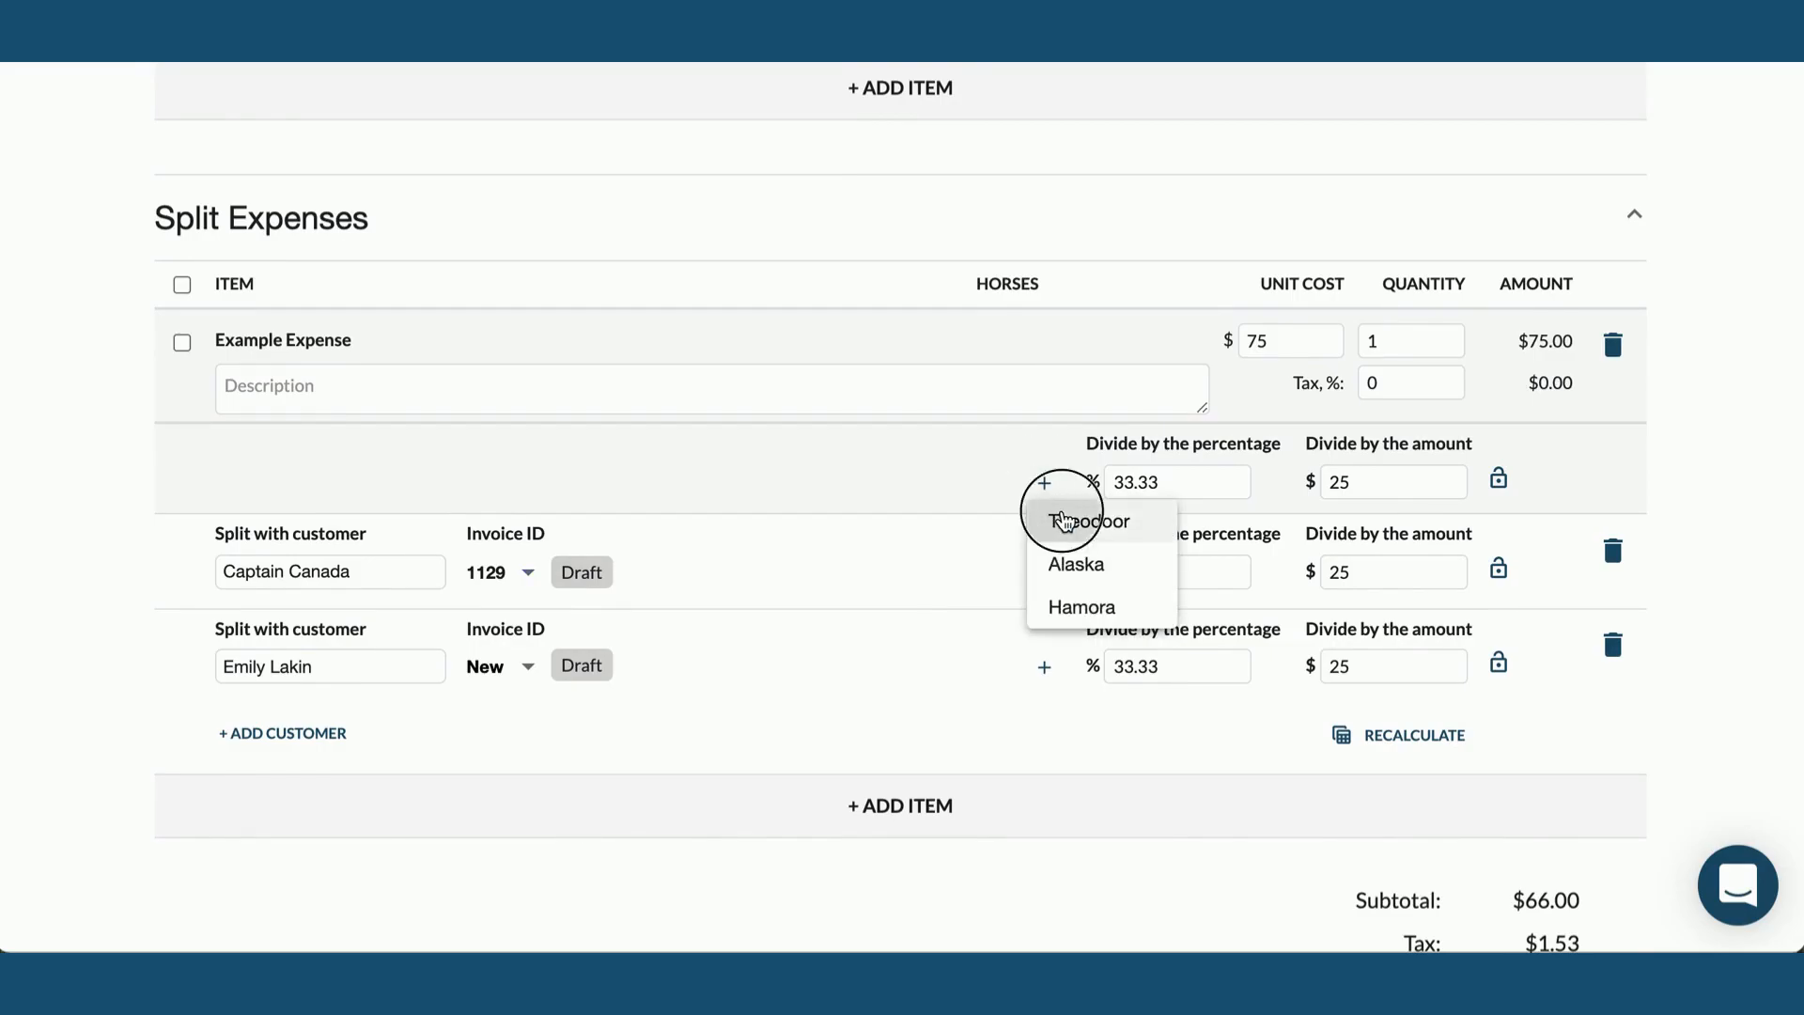
pyautogui.click(1044, 483)
pyautogui.click(1054, 543)
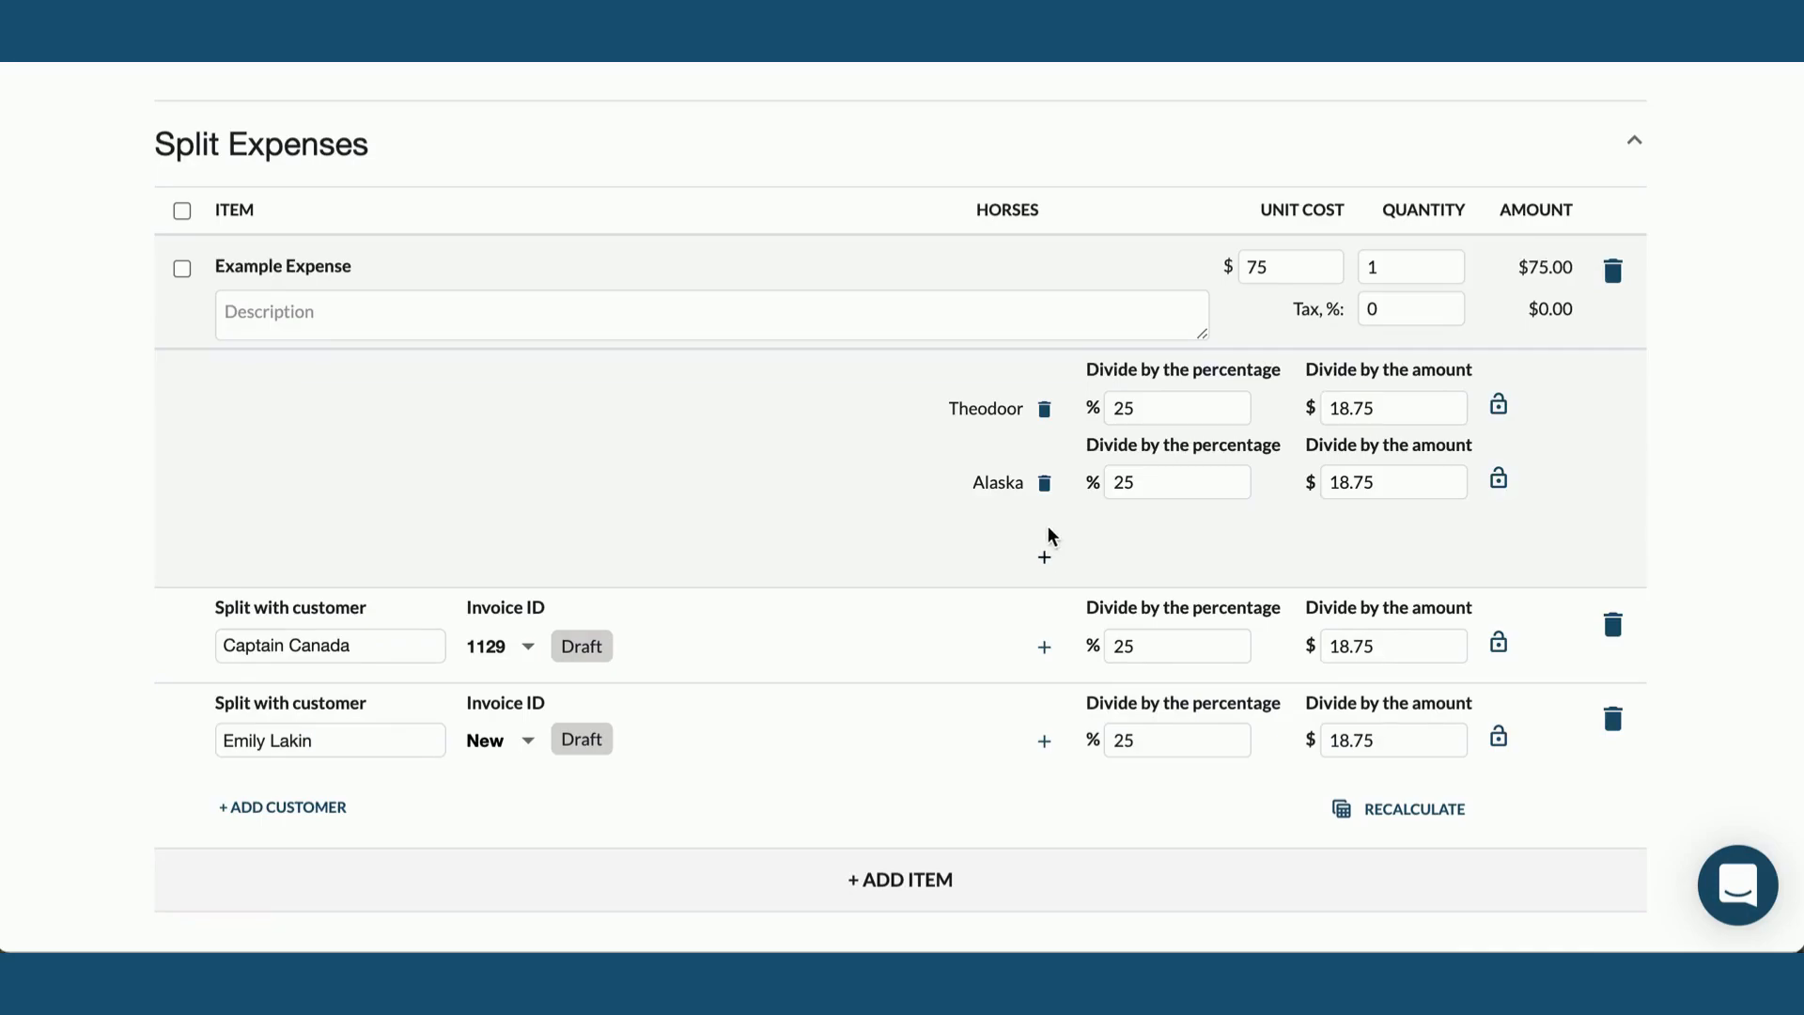
pyautogui.click(1044, 557)
pyautogui.click(1050, 594)
# Assign the horse Amarillo to the first split customer and the horses Grey and Bob to the second
pyautogui.click(1044, 647)
pyautogui.click(1048, 662)
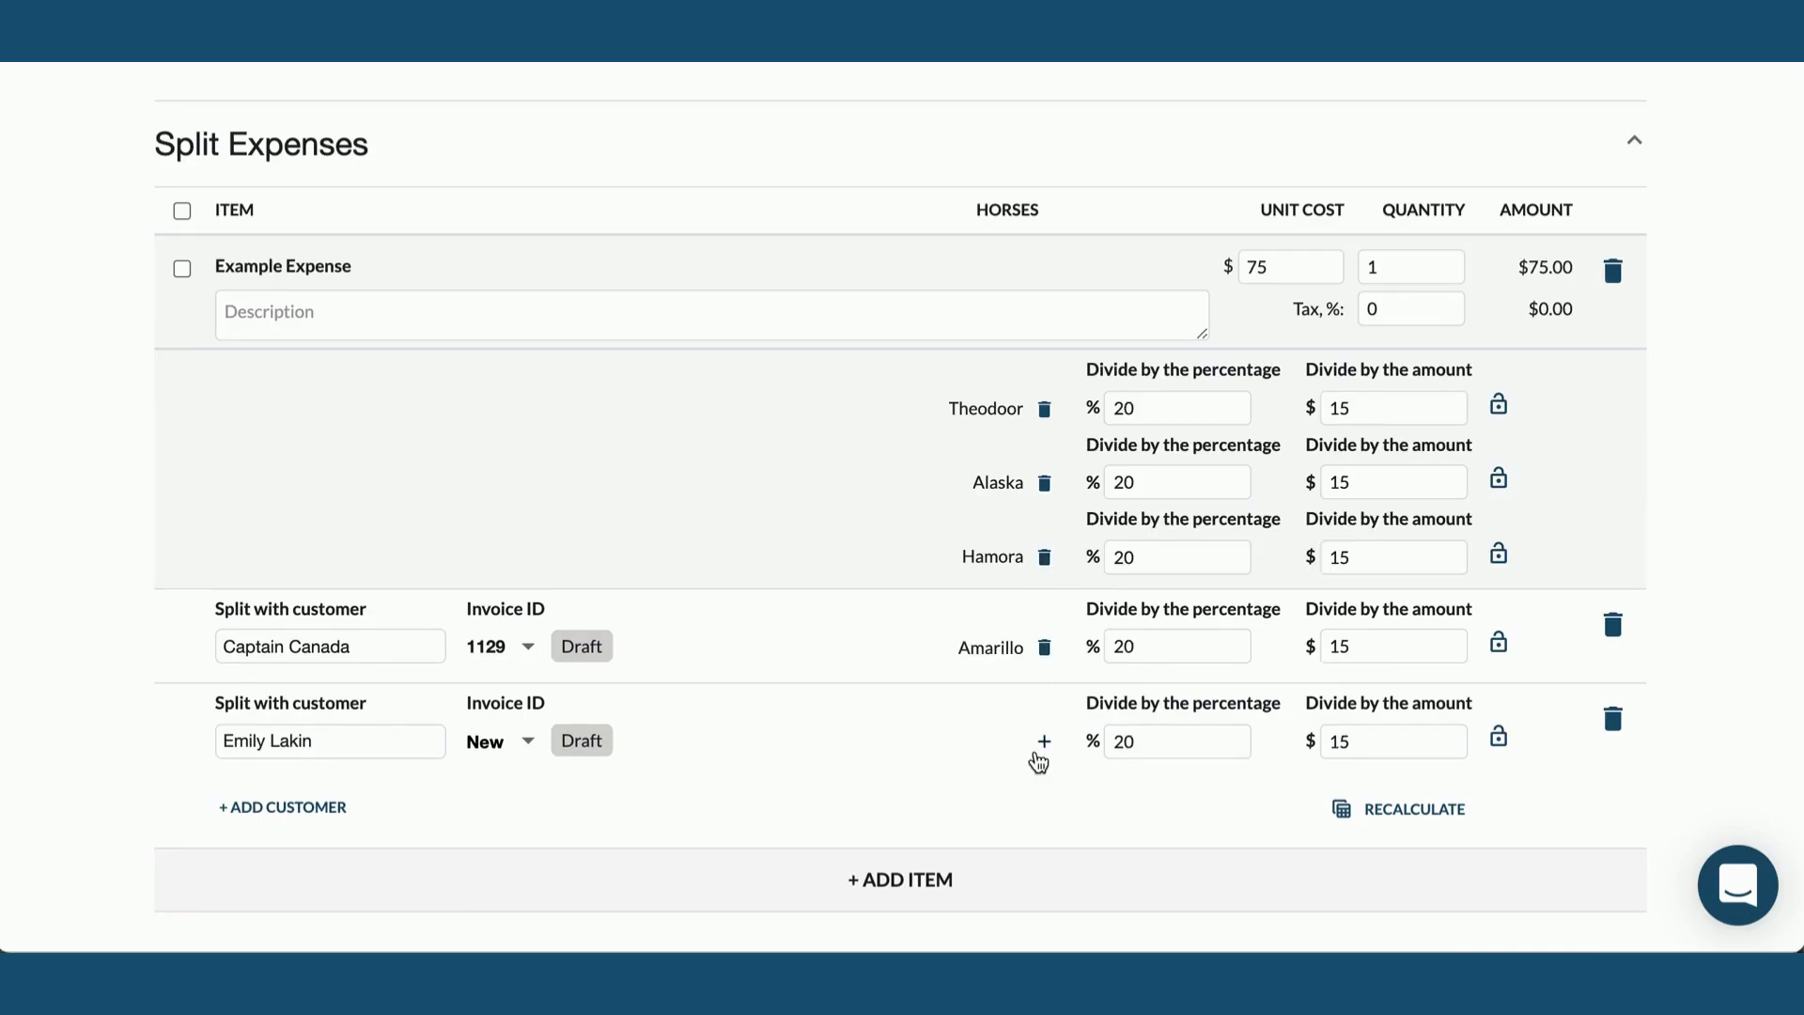
pyautogui.click(1044, 741)
pyautogui.click(1079, 703)
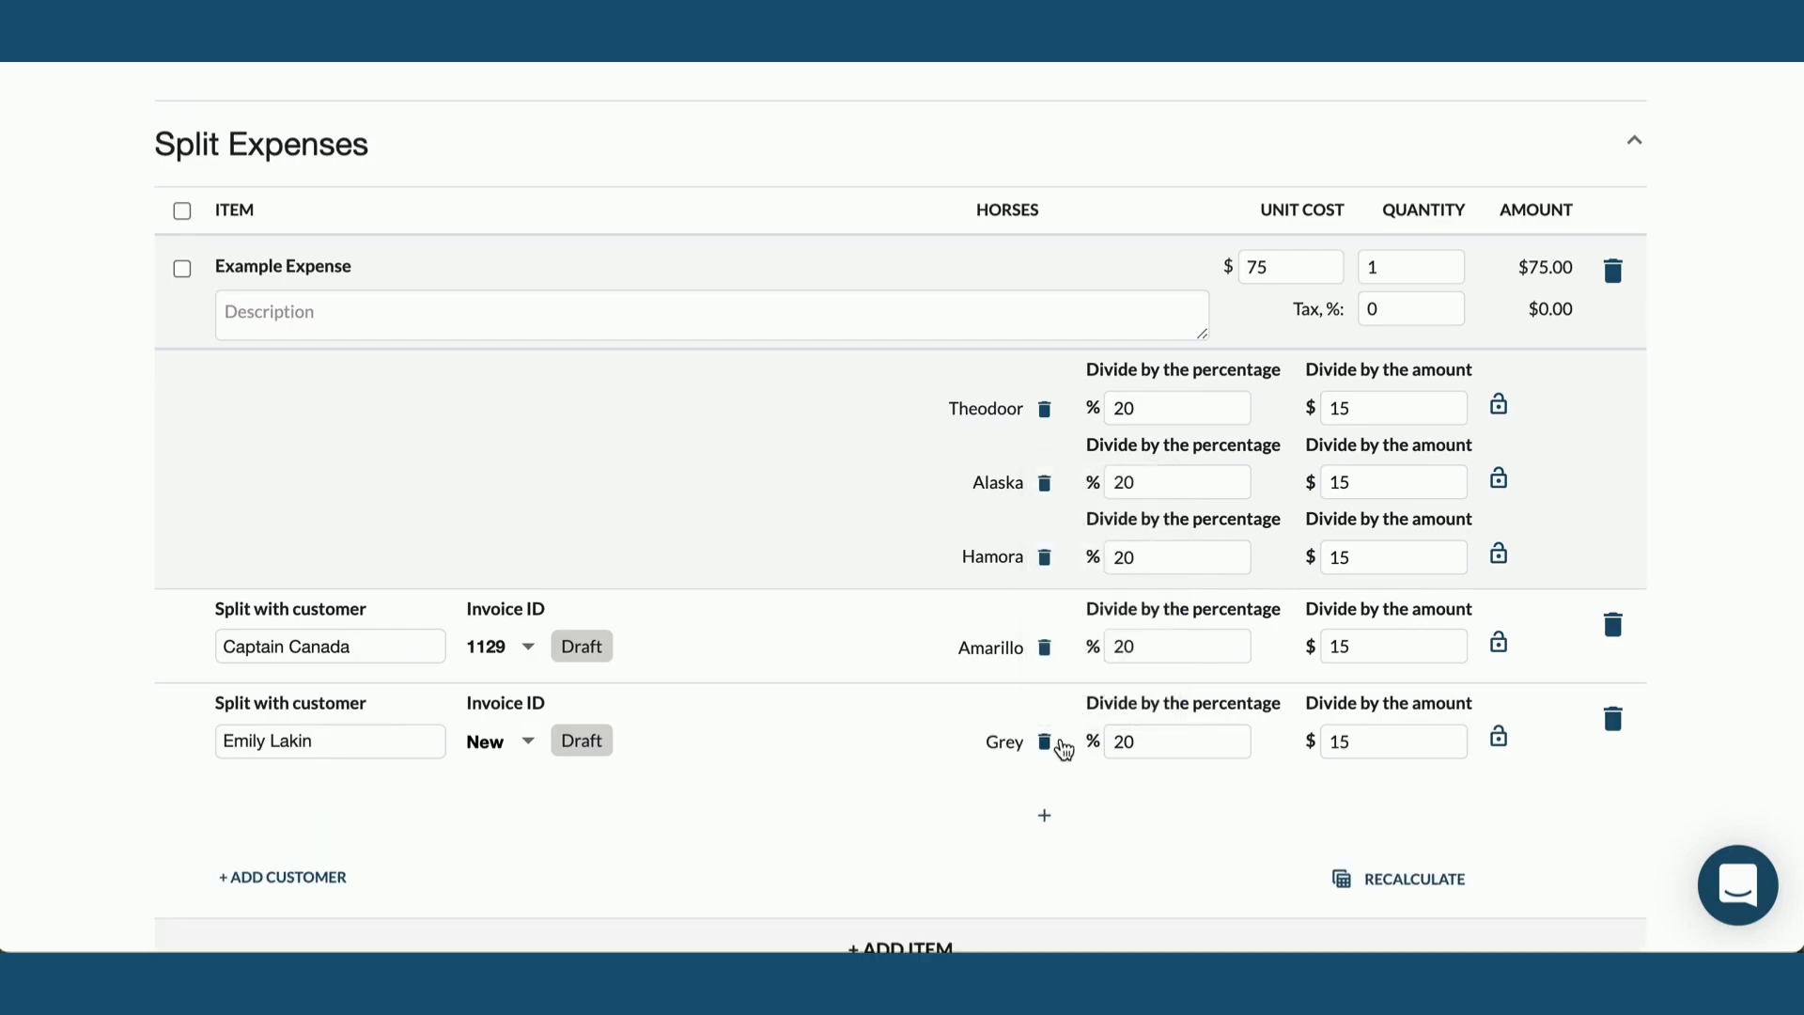
pyautogui.click(1044, 814)
pyautogui.click(1092, 700)
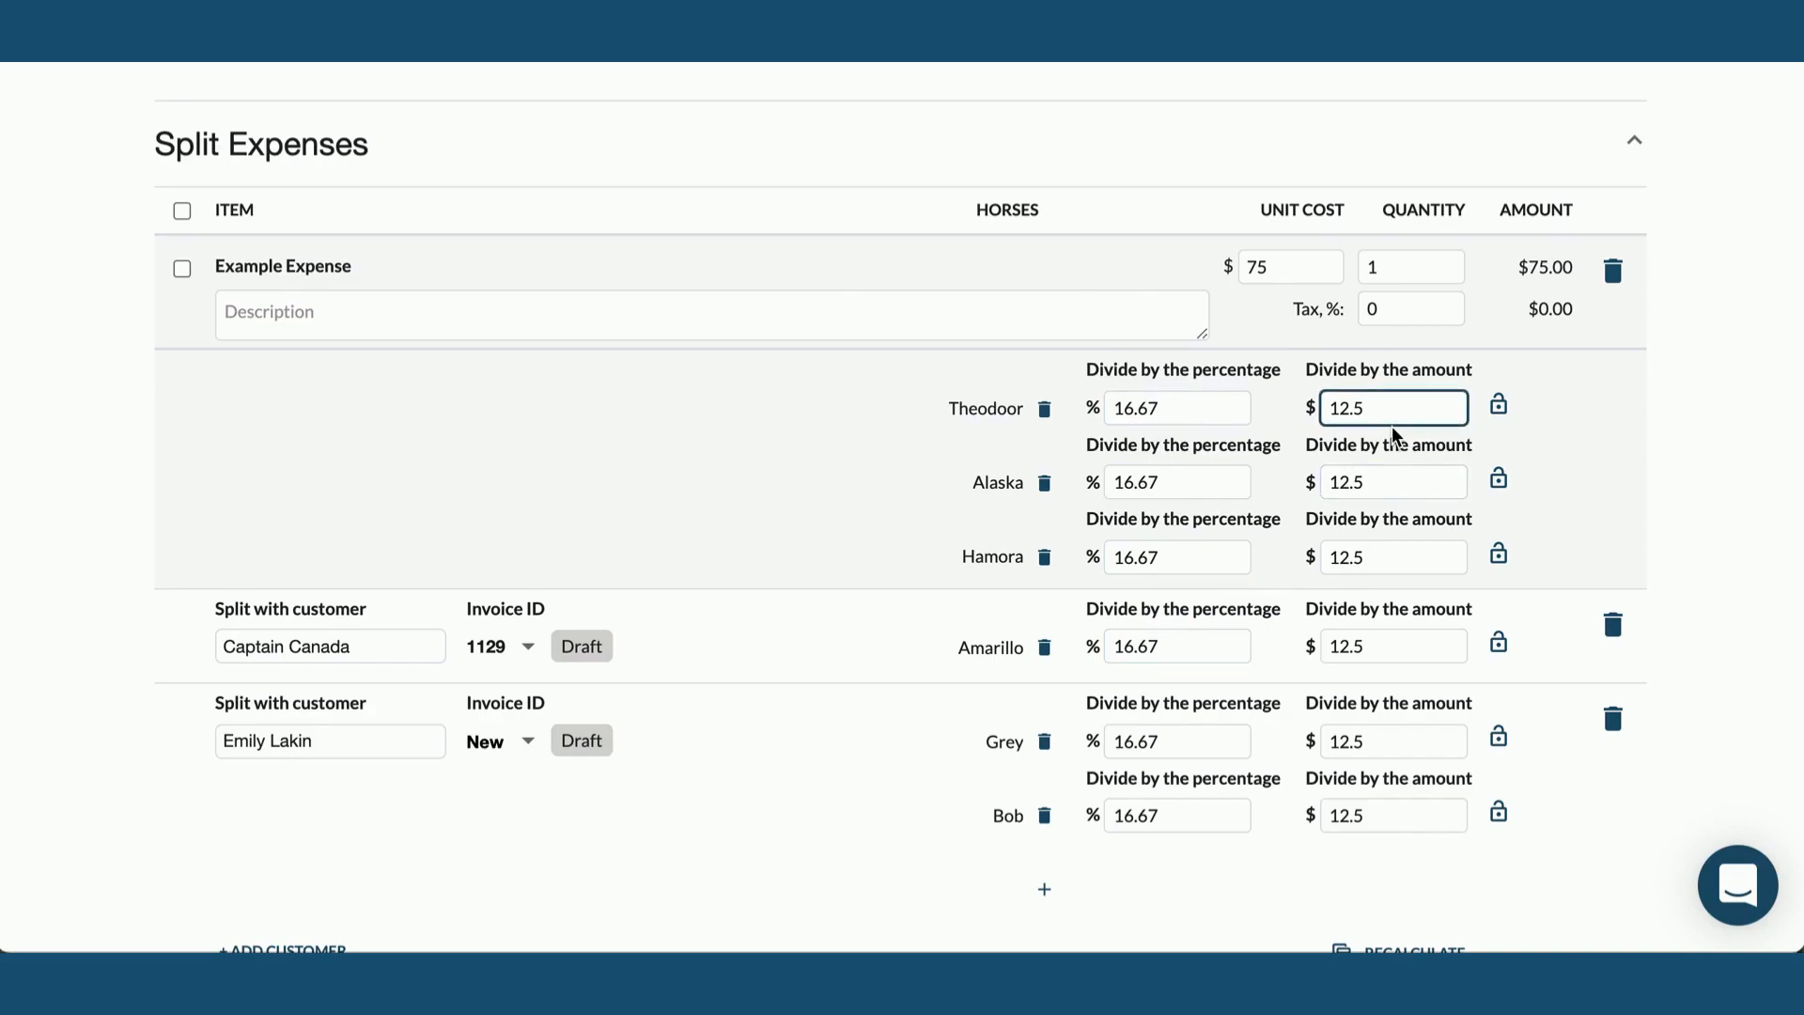
# Remove the horse Bob from the second split customer's share
pyautogui.scroll(-3, 1222, 533)
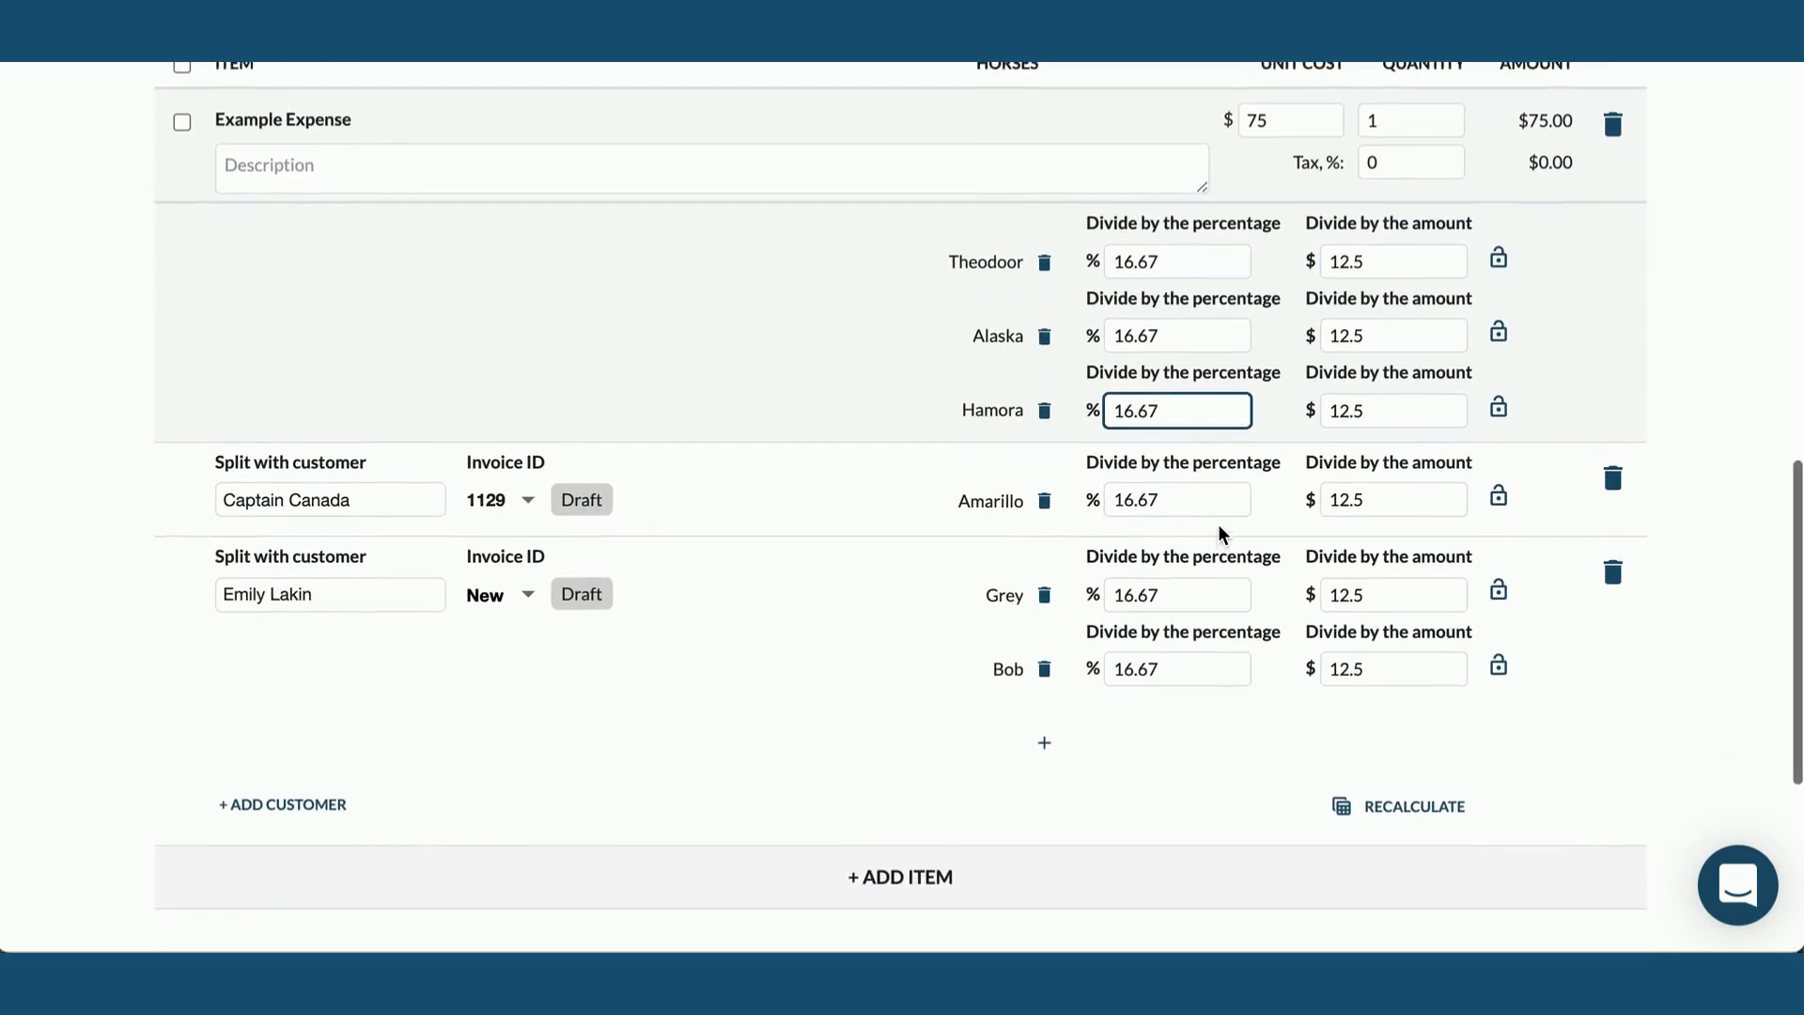
pyautogui.scroll(2, 1221, 533)
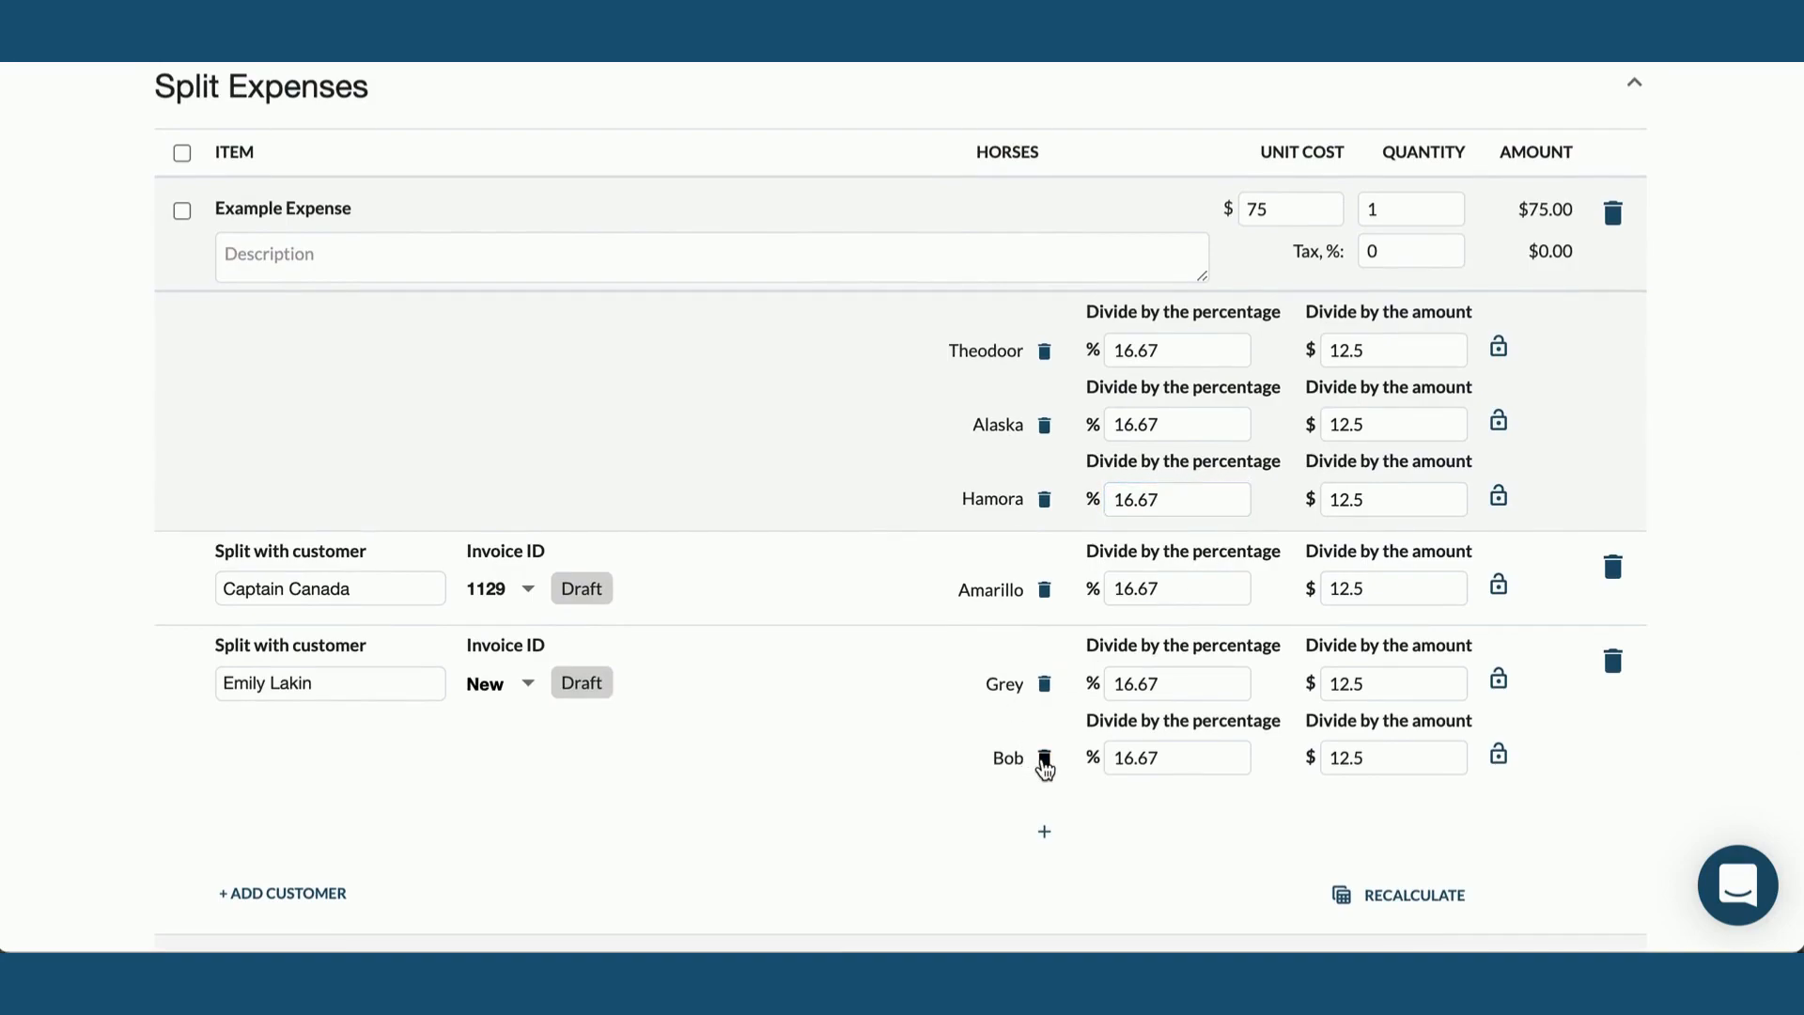
pyautogui.click(1045, 761)
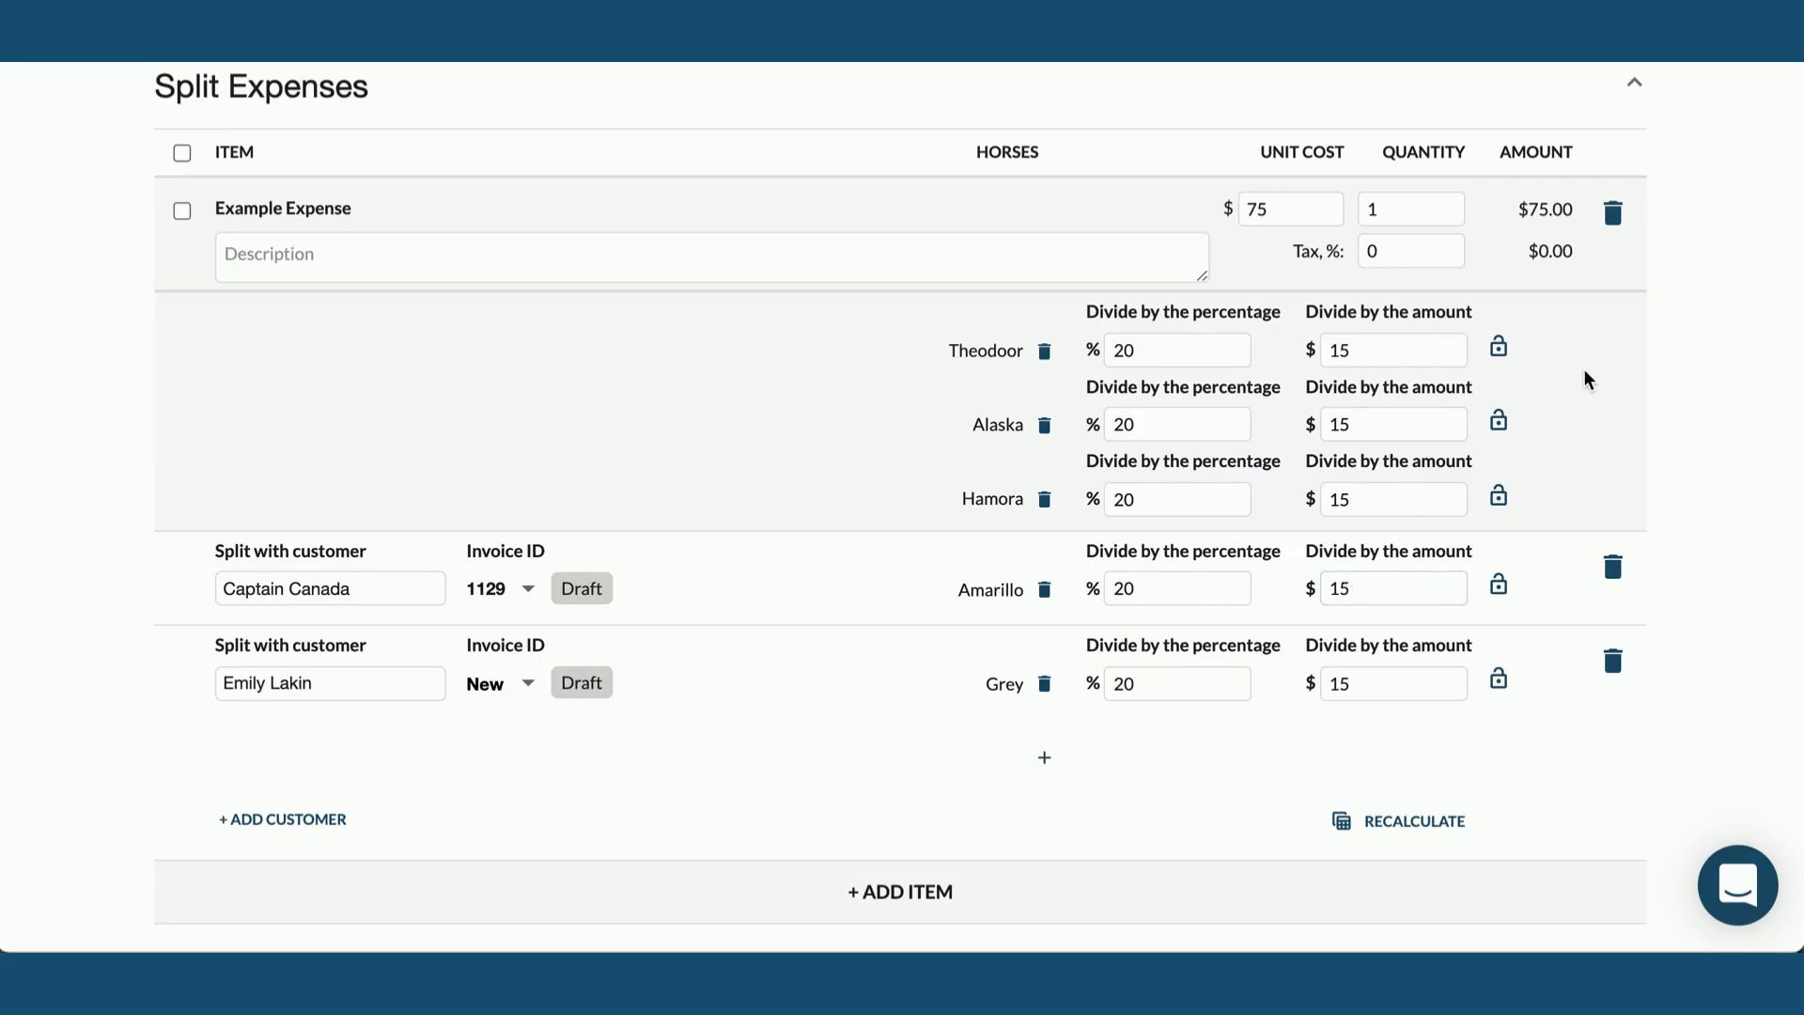
# Lock Theodoor's share of the Example Expense at 25% and recalculate the remaining shares
pyautogui.click(1121, 351)
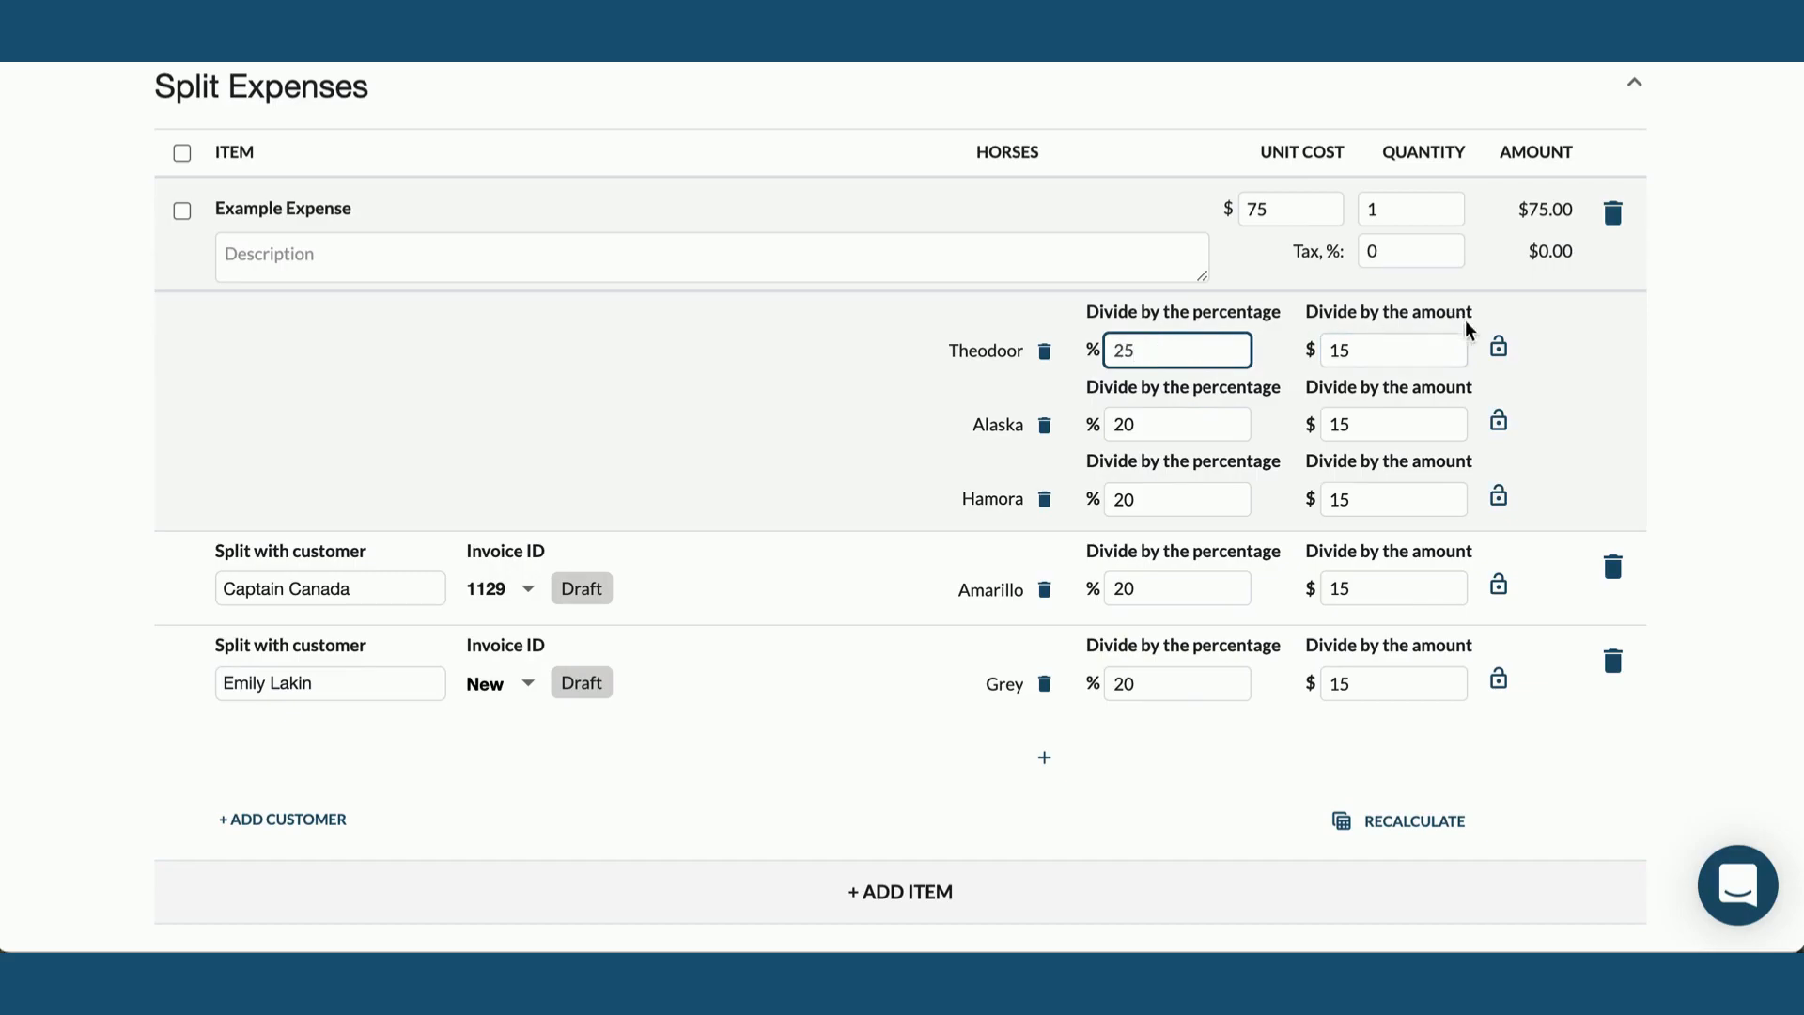
pyautogui.click(1499, 352)
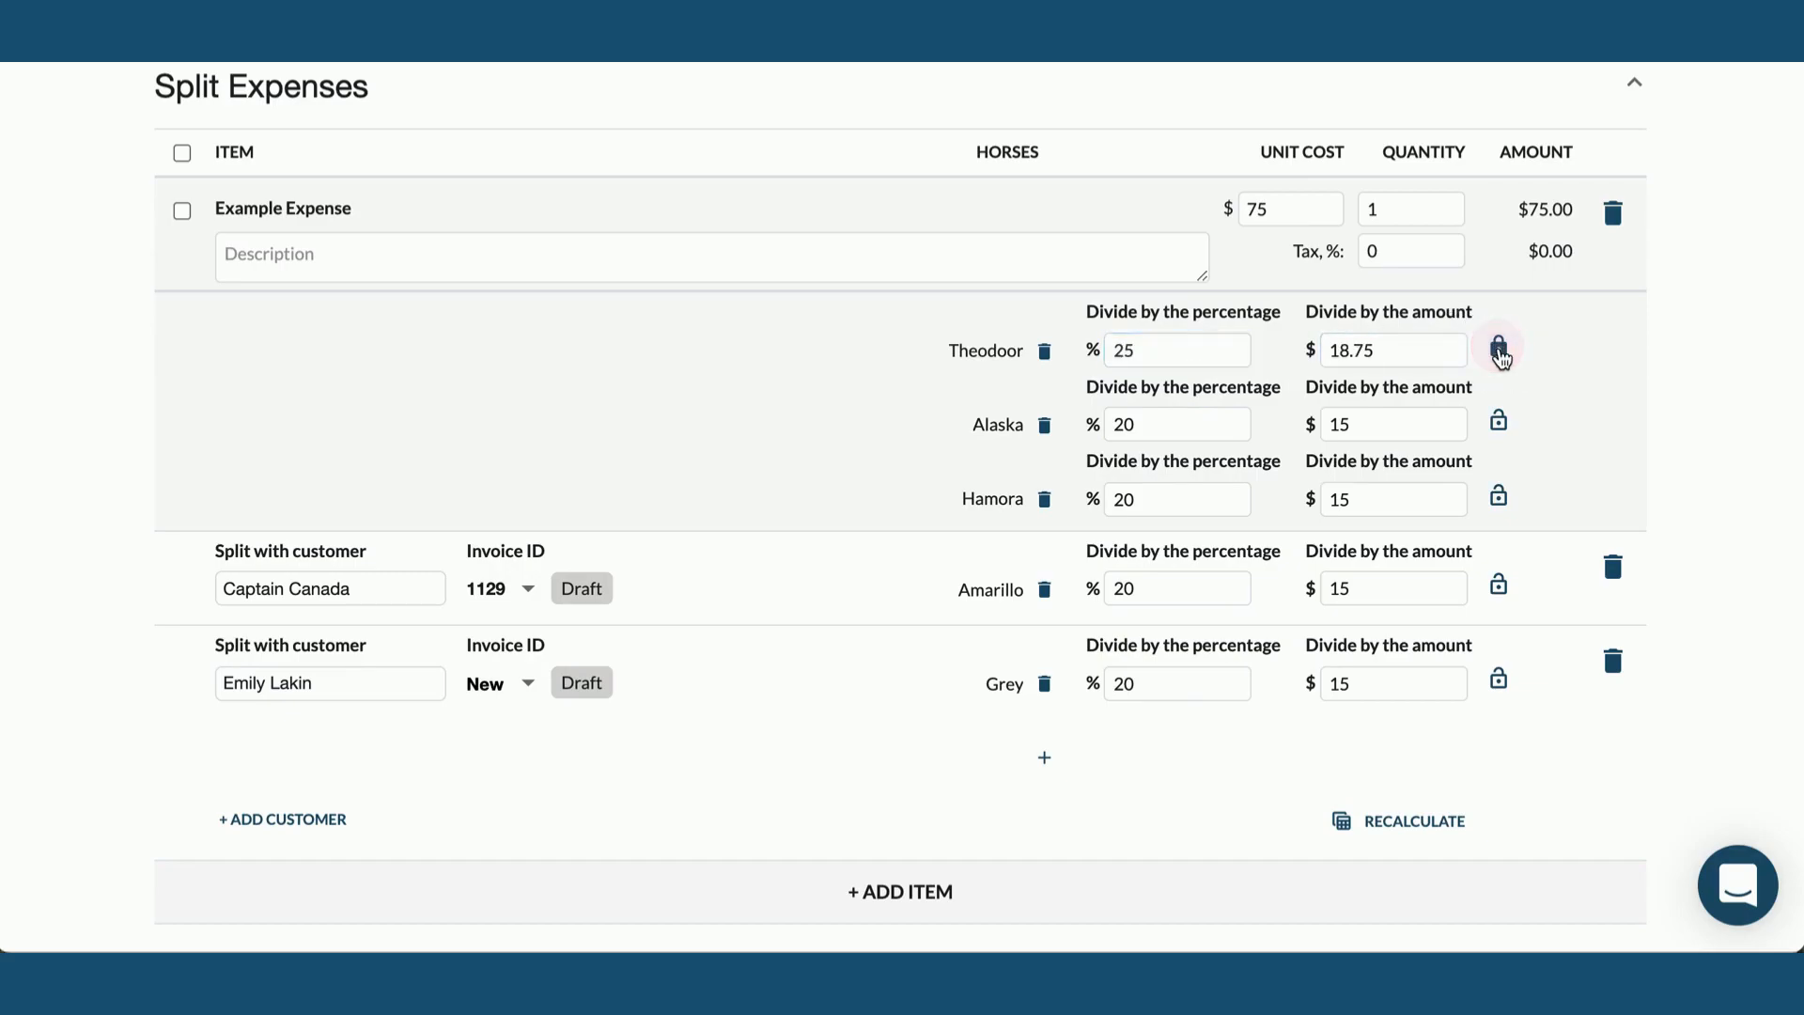
pyautogui.click(1391, 836)
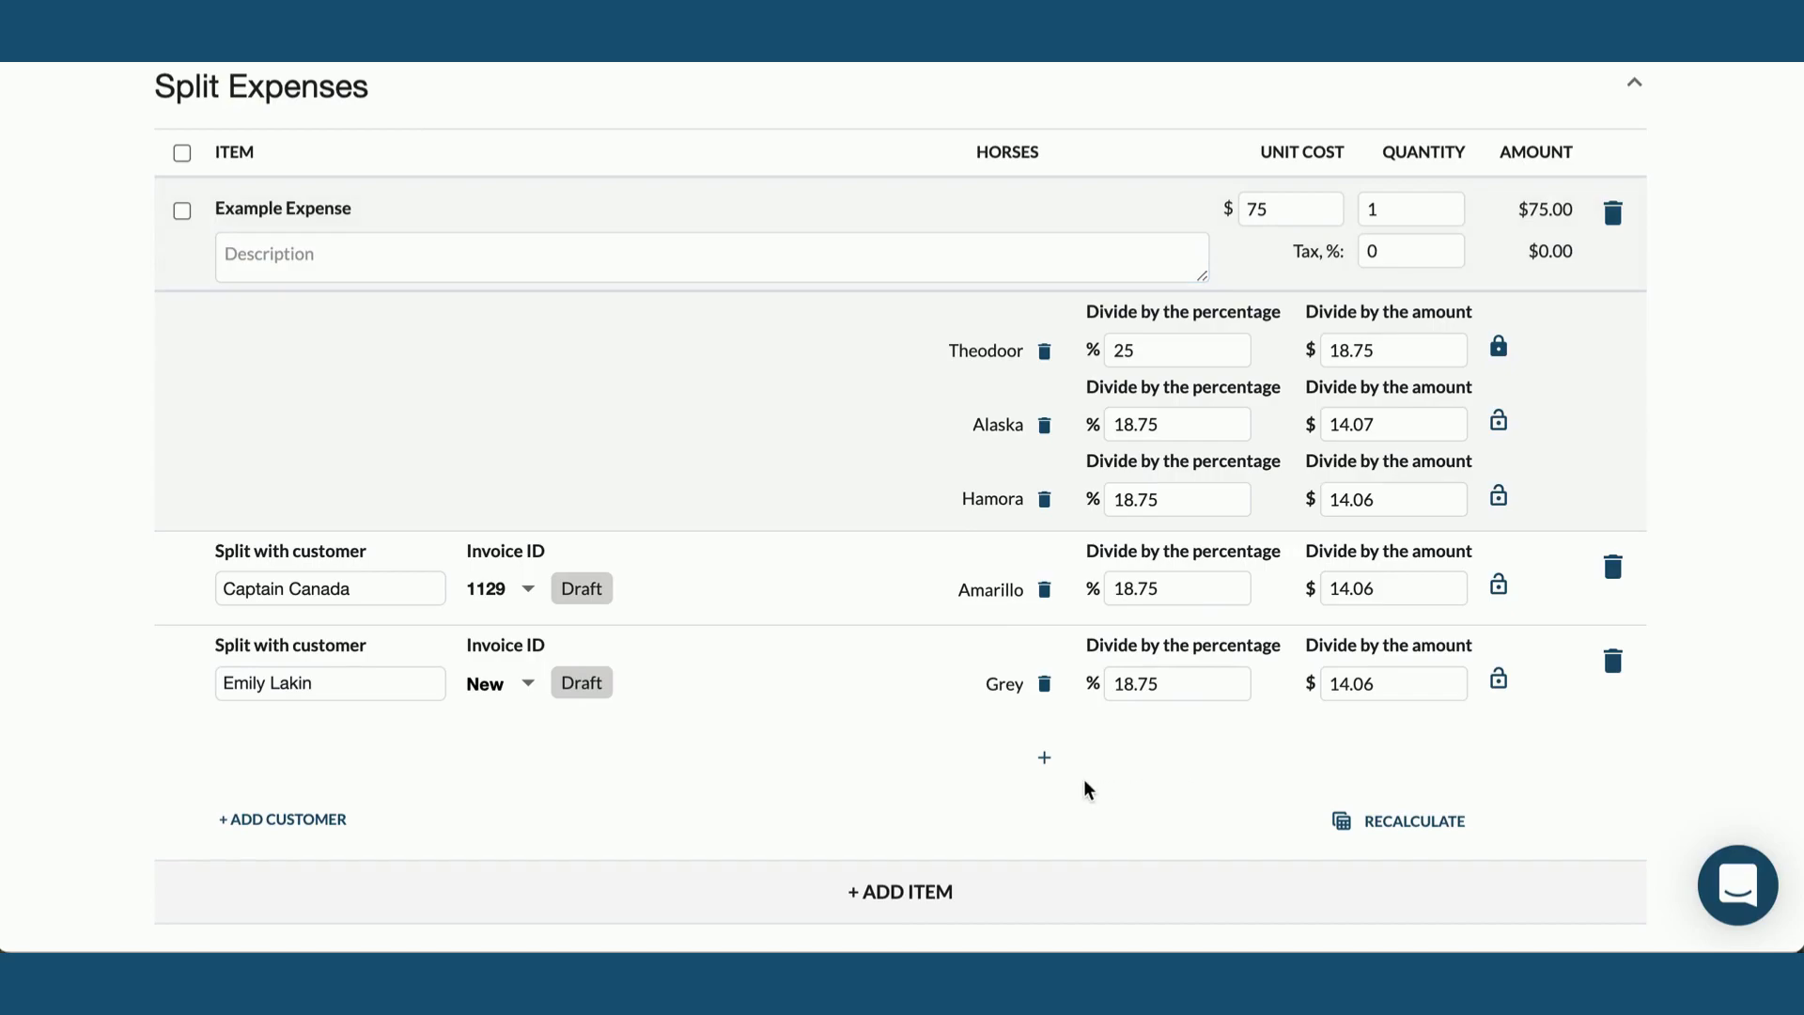
# Enter the invoice note "Thank you for your business!"
pyautogui.scroll(-5, 1087, 789)
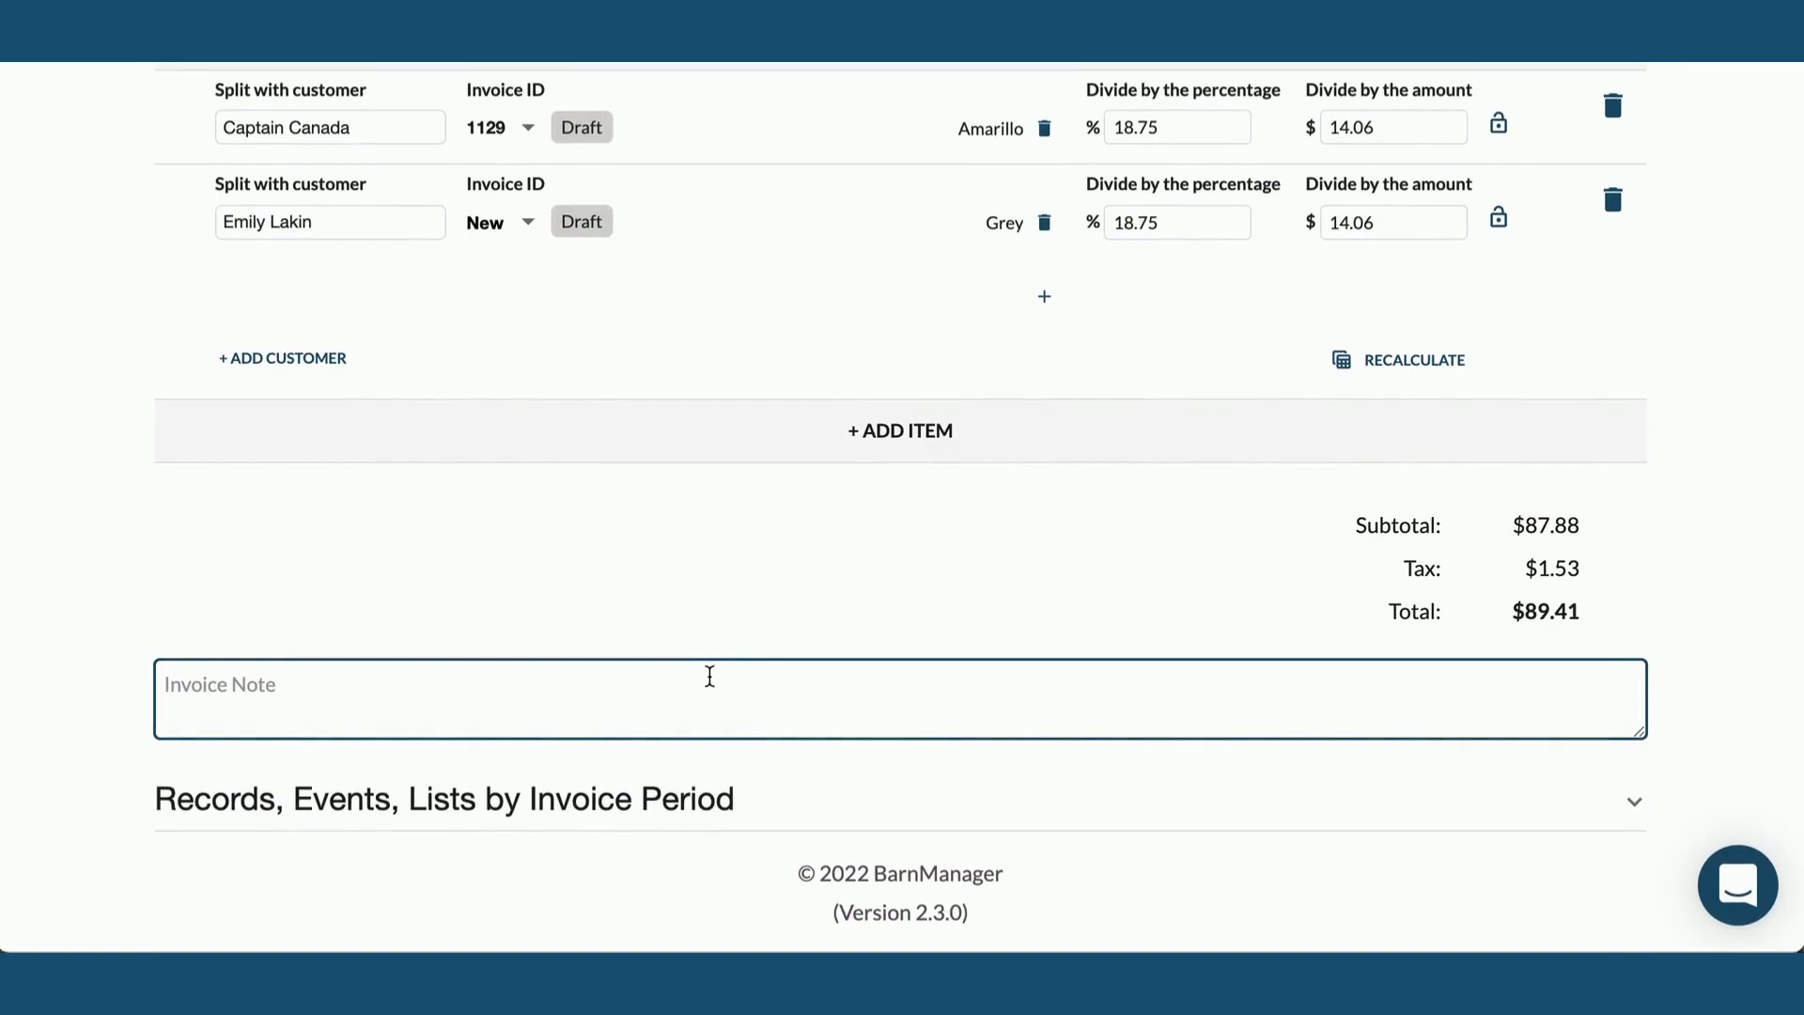
pyautogui.click(704, 679)
pyautogui.write('Thank yo')
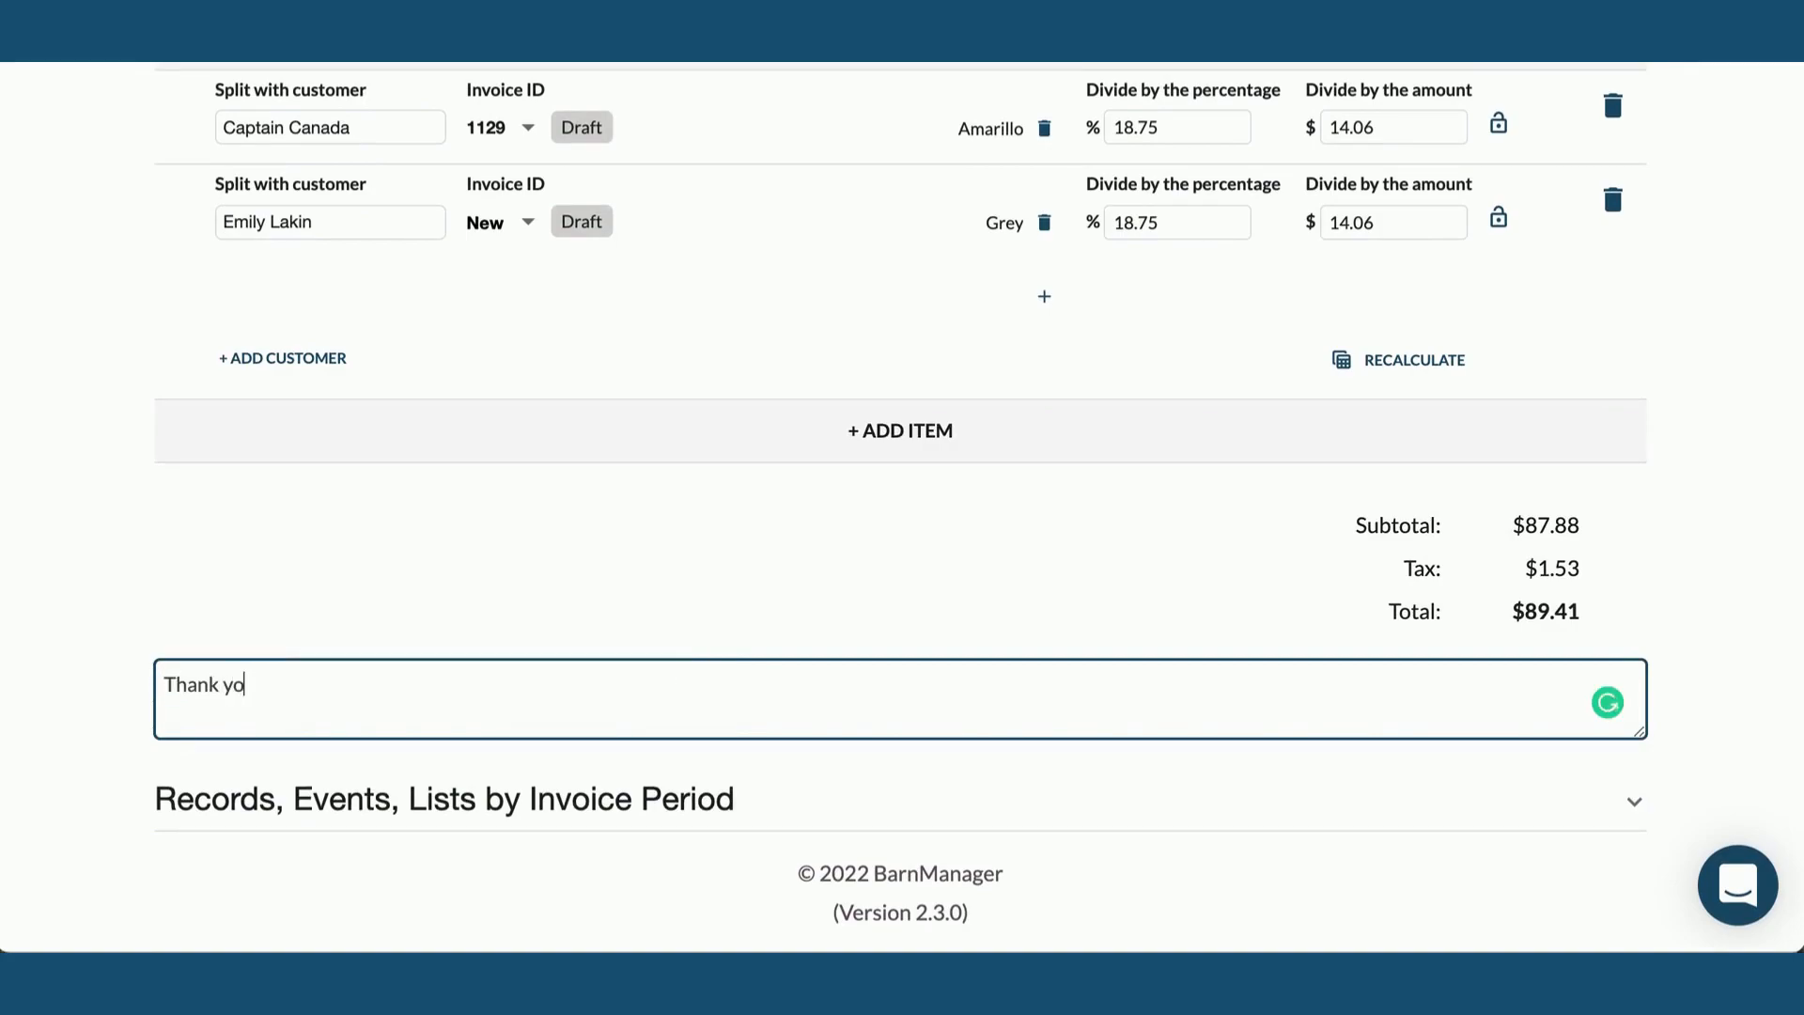
pyautogui.write('u for your business!')
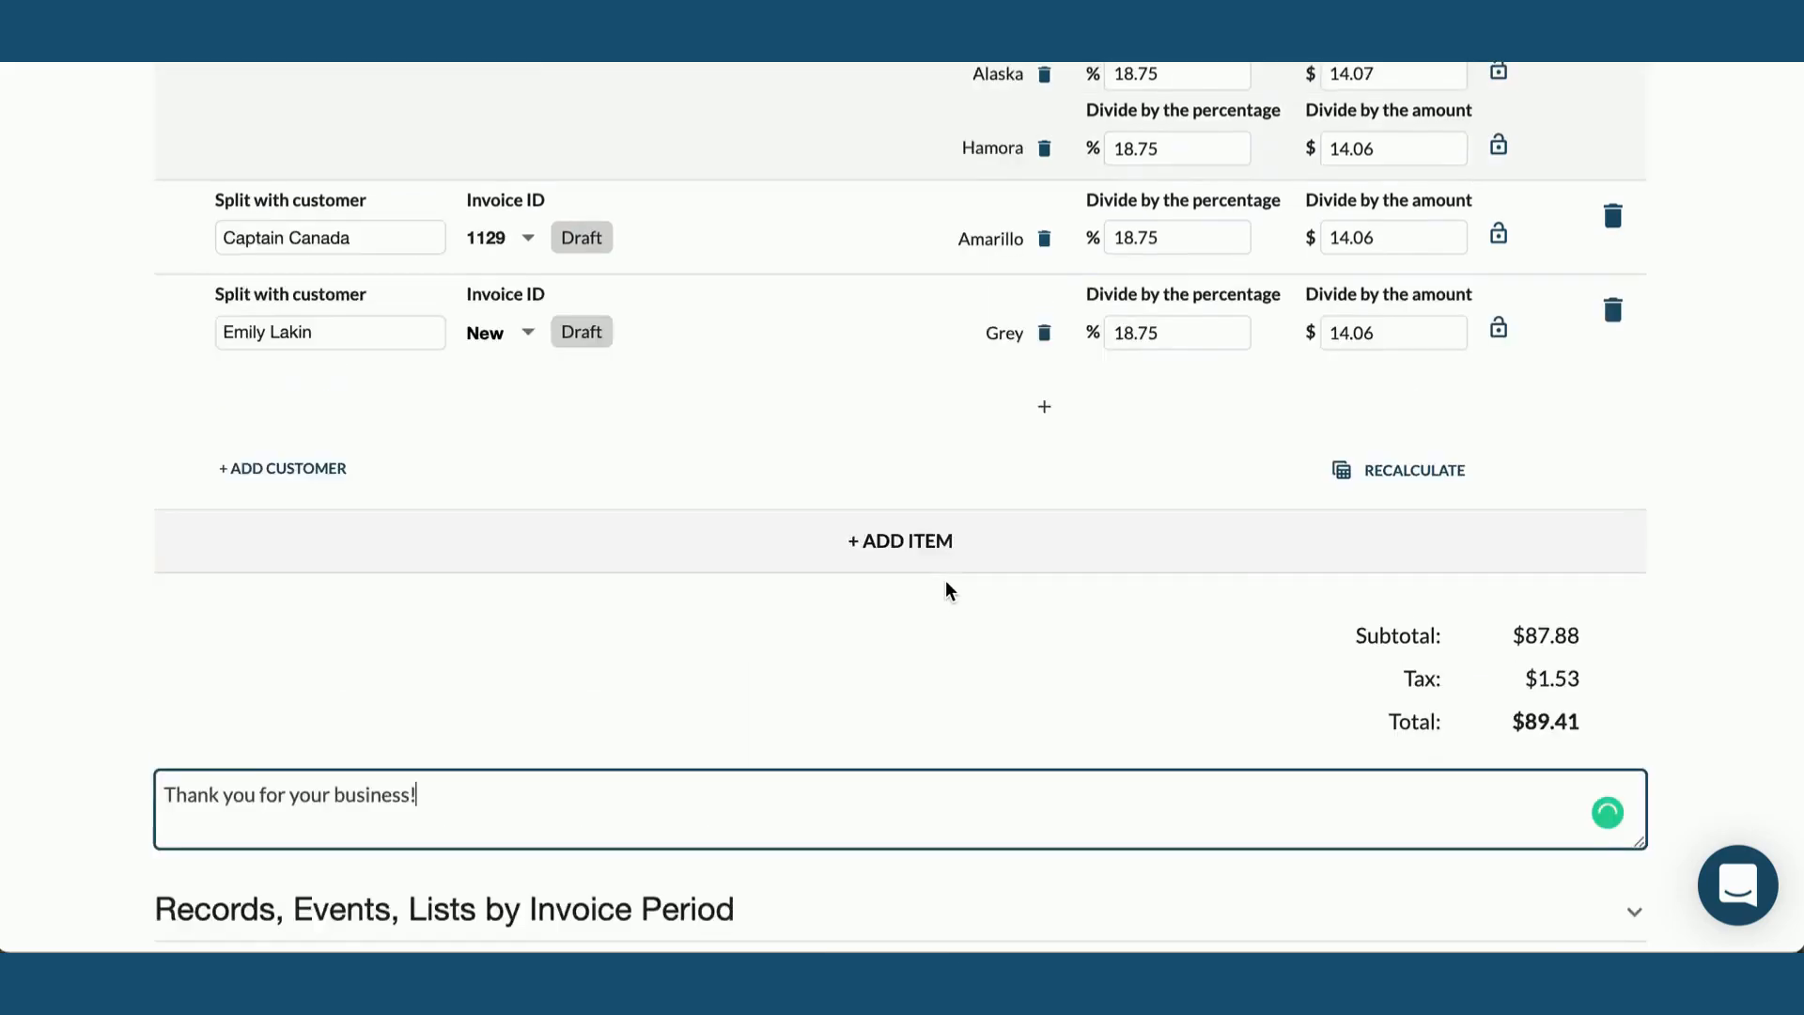
# Continue to the draft invoice's summary page and review its horses summary, items summary and totals
pyautogui.scroll(15, 945, 578)
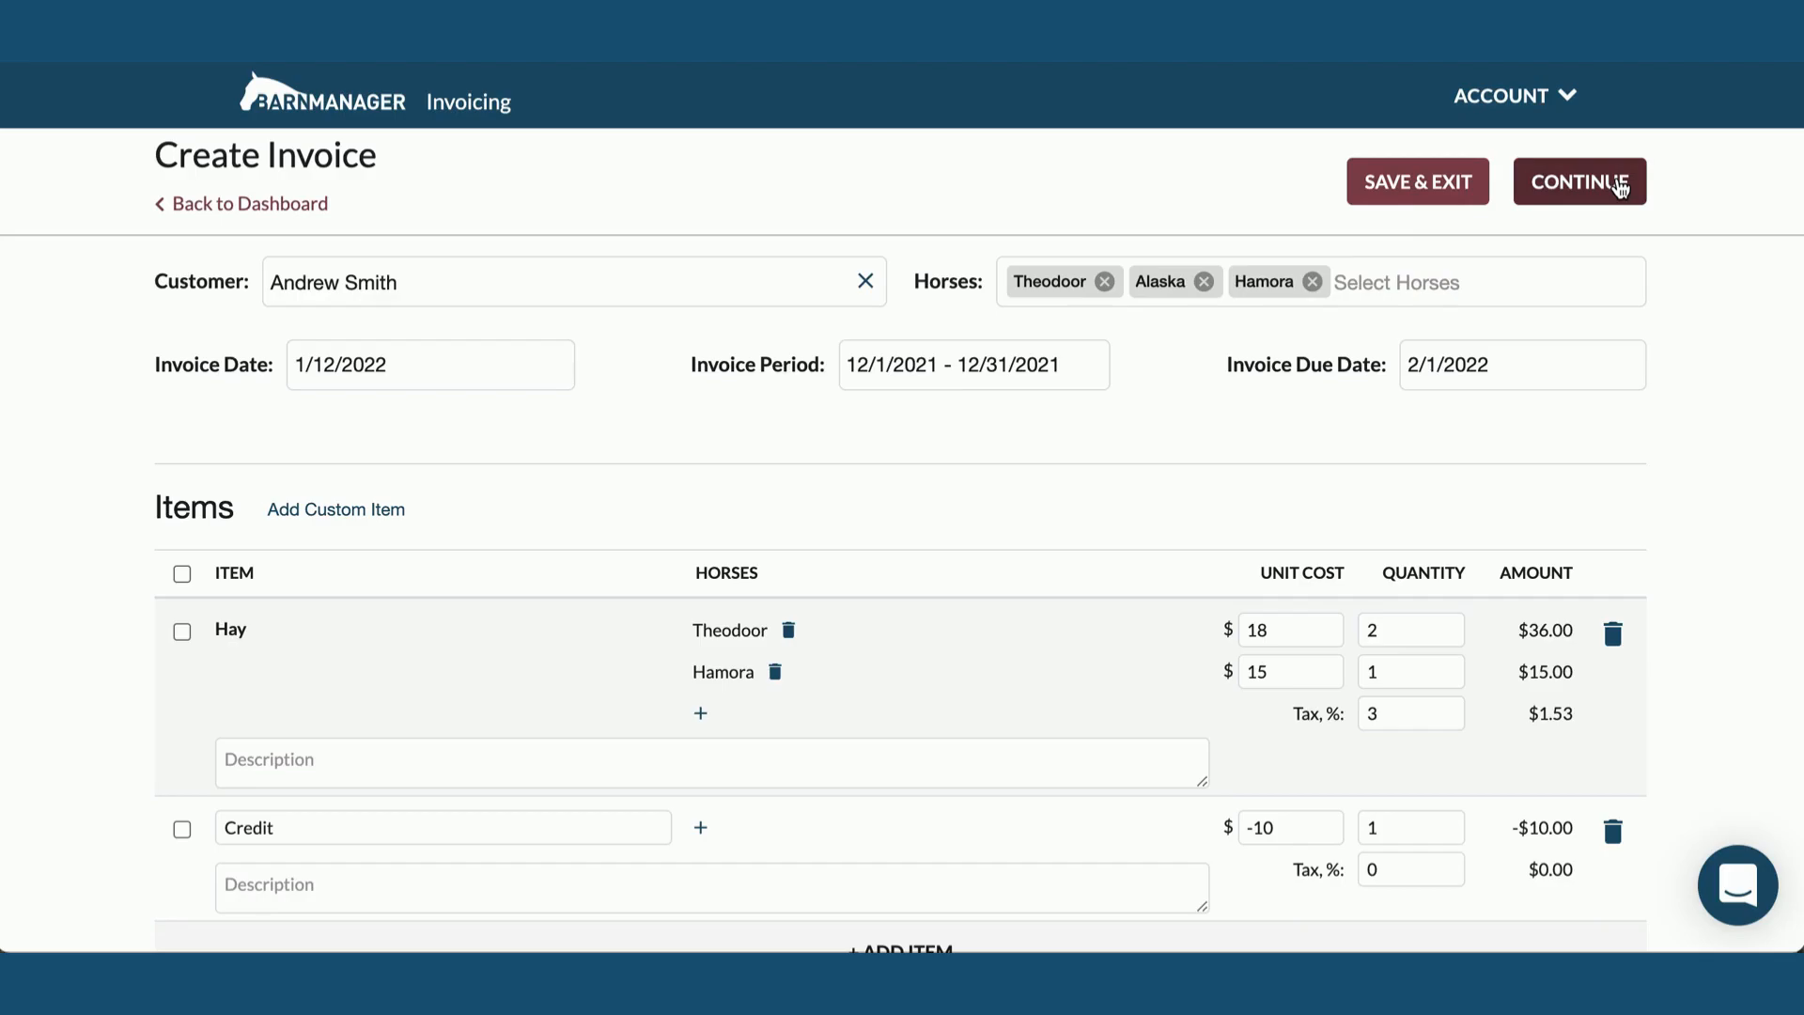
pyautogui.click(1618, 188)
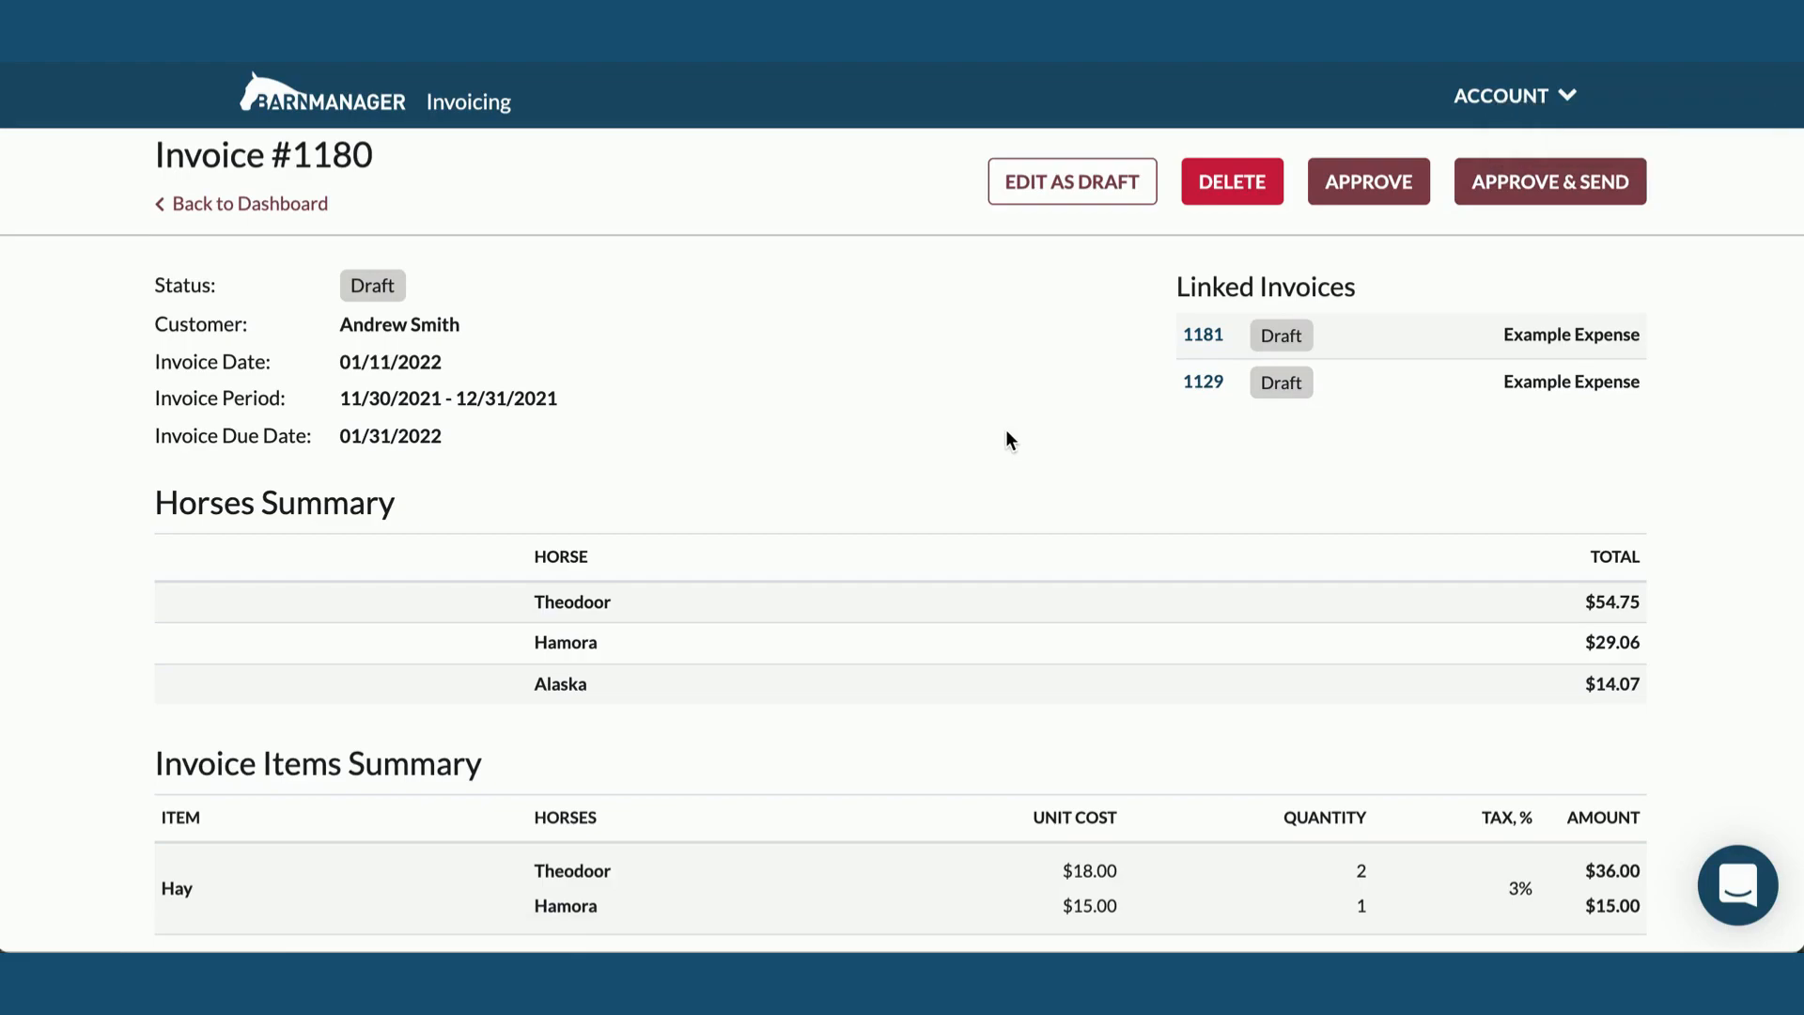
pyautogui.scroll(-3, 858, 596)
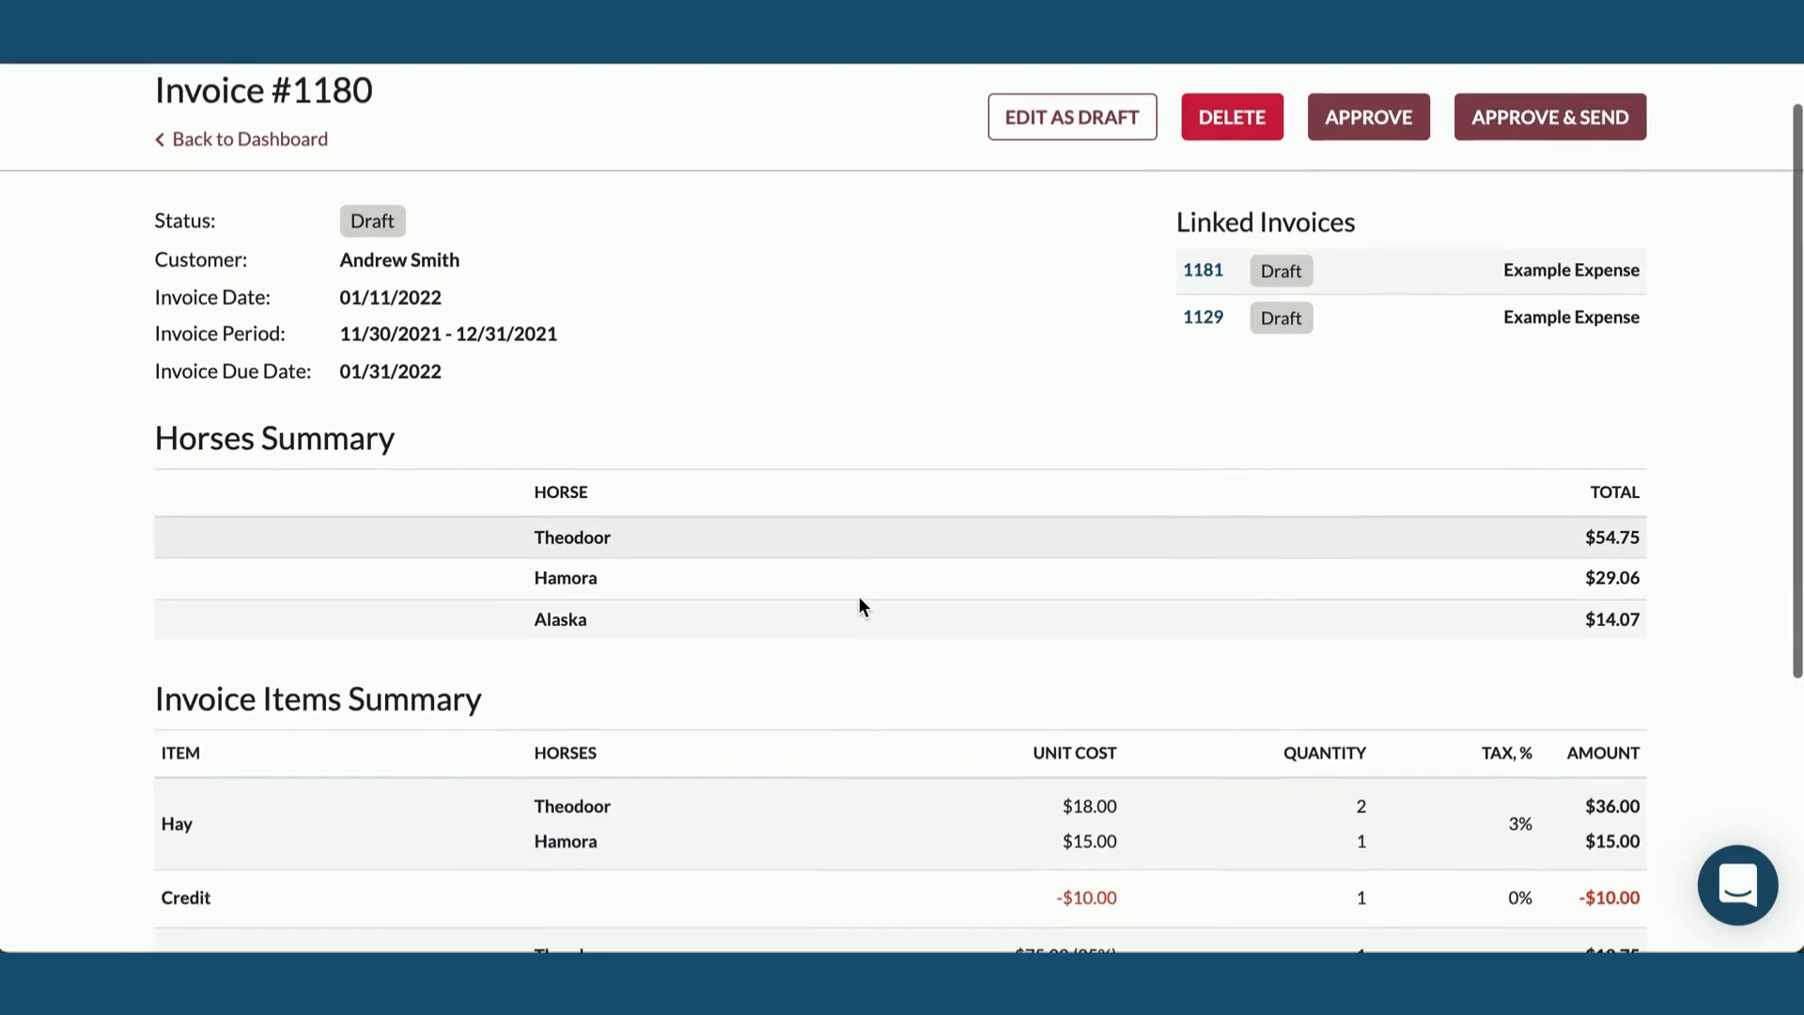
pyautogui.scroll(-2, 859, 601)
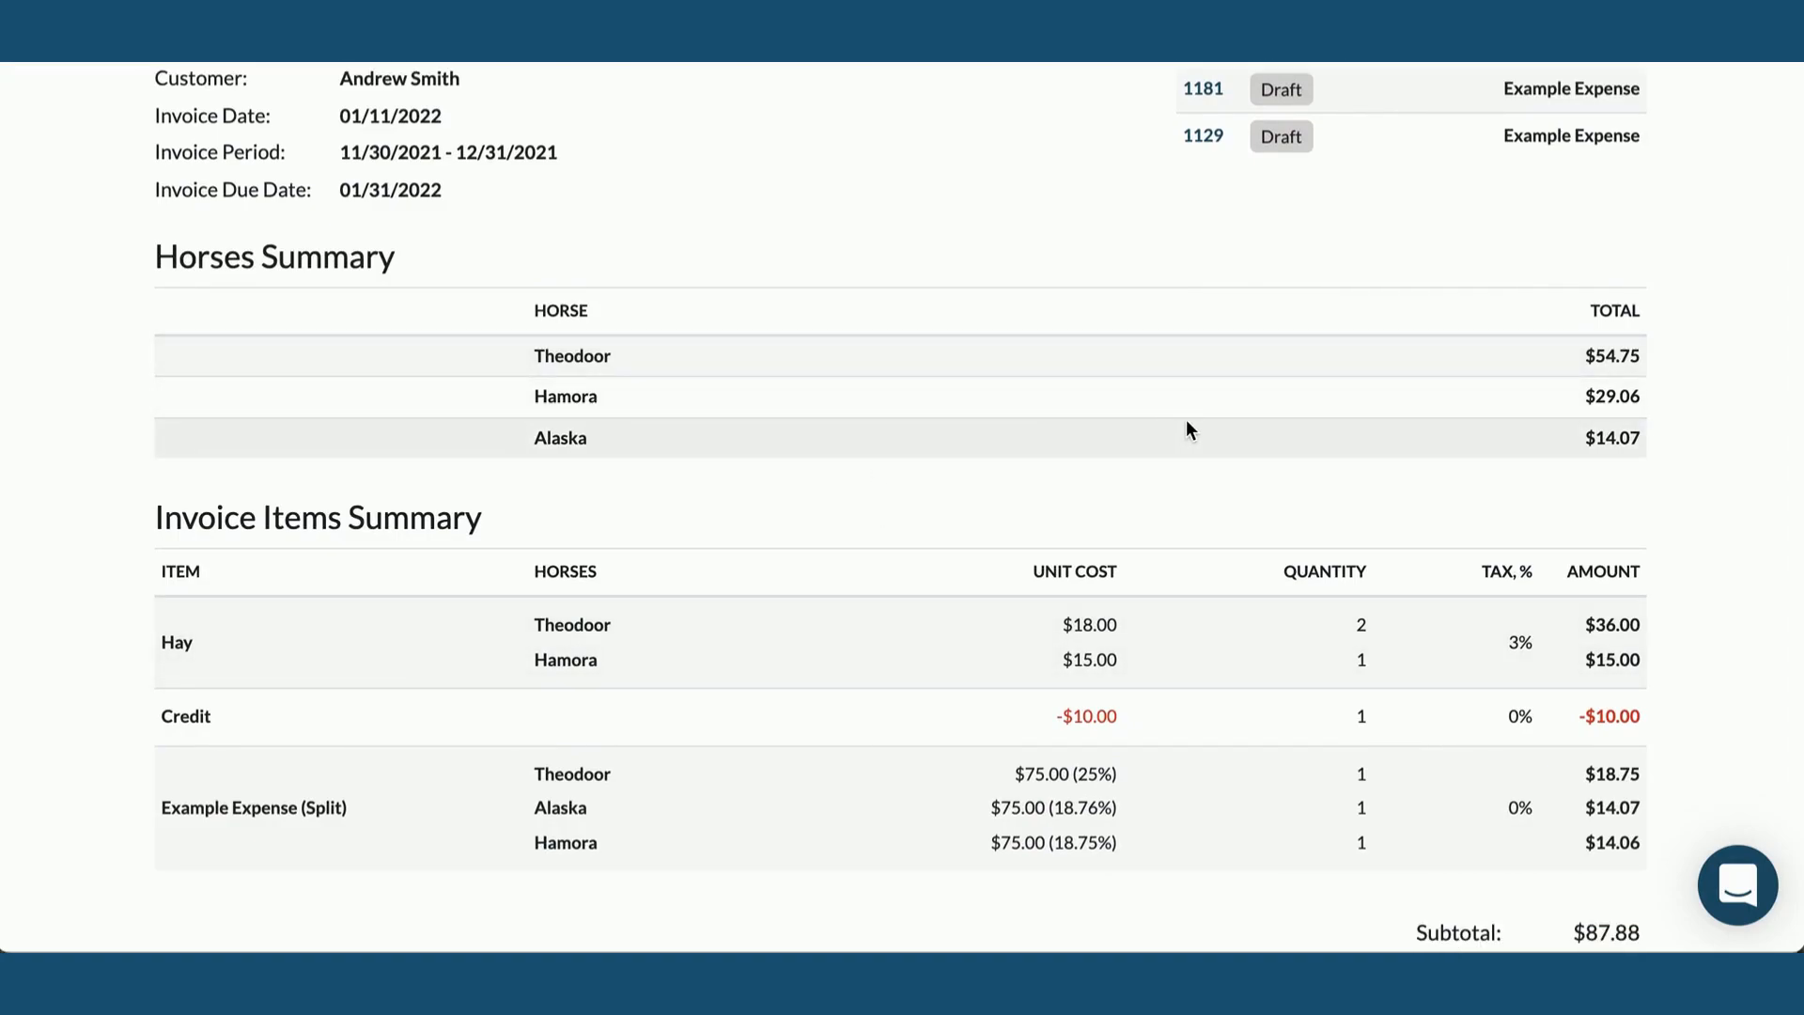
pyautogui.scroll(-4, 1207, 422)
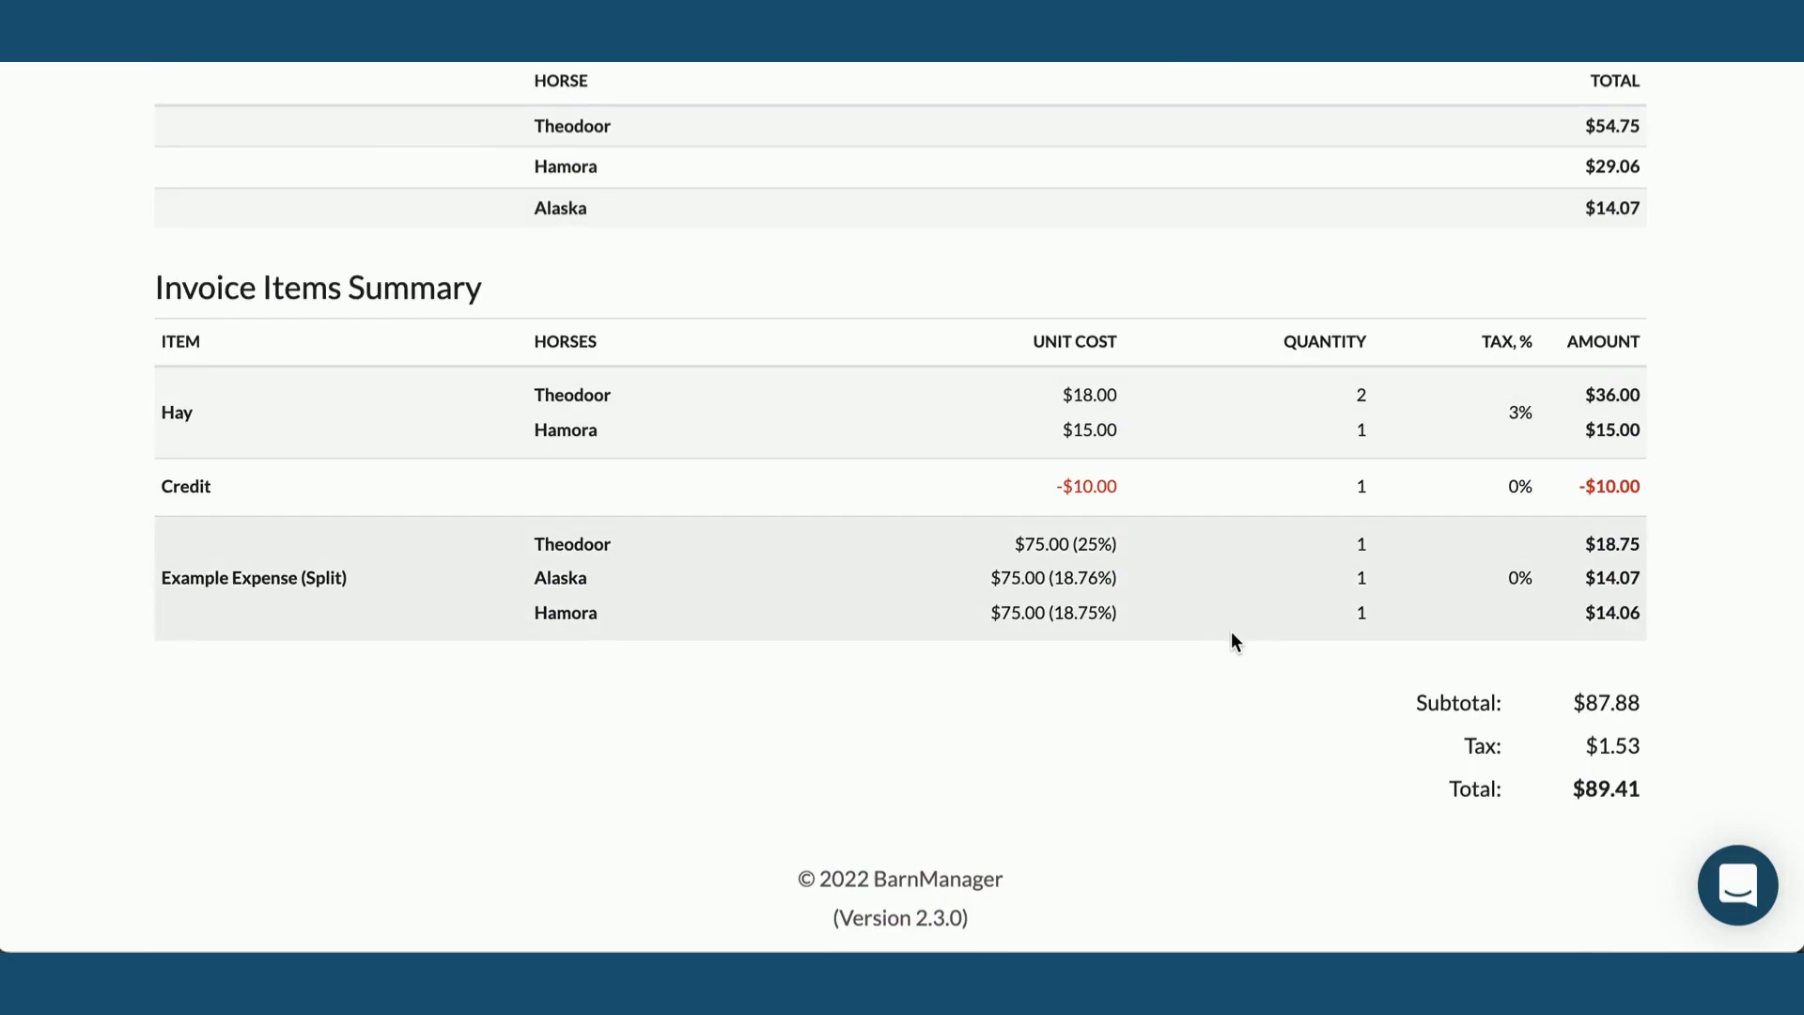
# Approve the draft invoice without sending it to the customer
pyautogui.scroll(-1, 1118, 475)
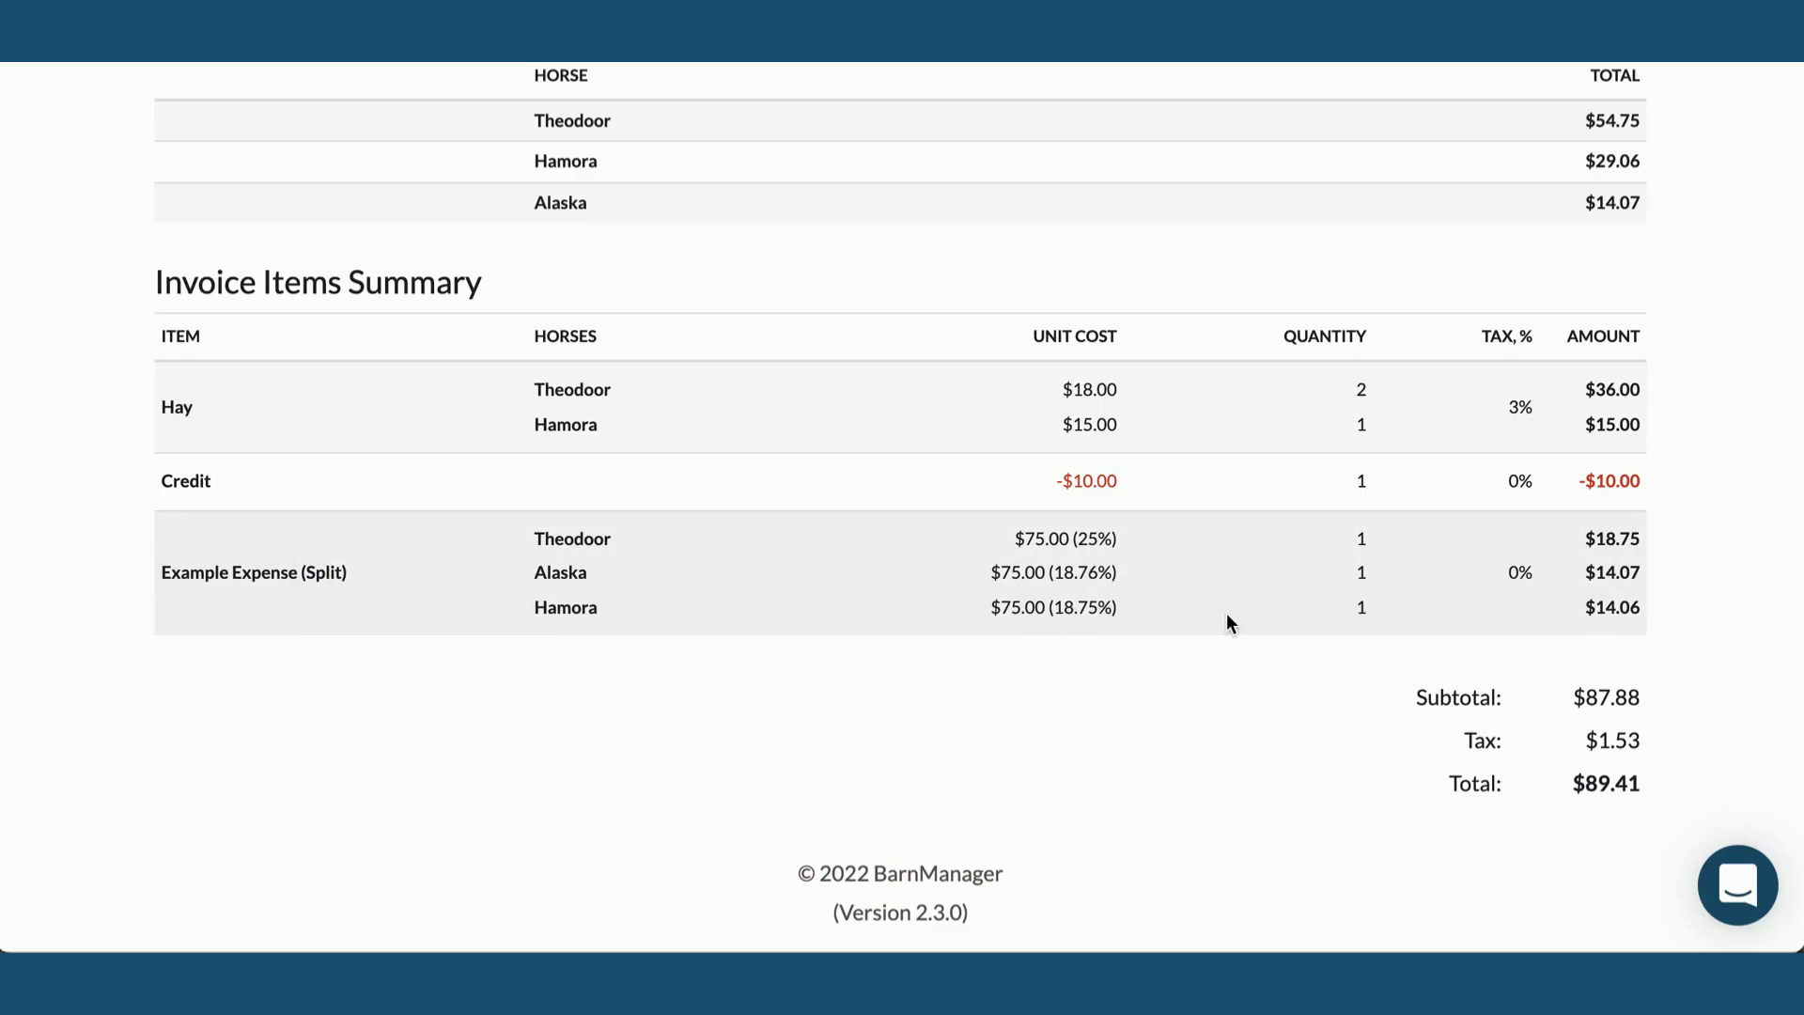
pyautogui.scroll(5, 1226, 620)
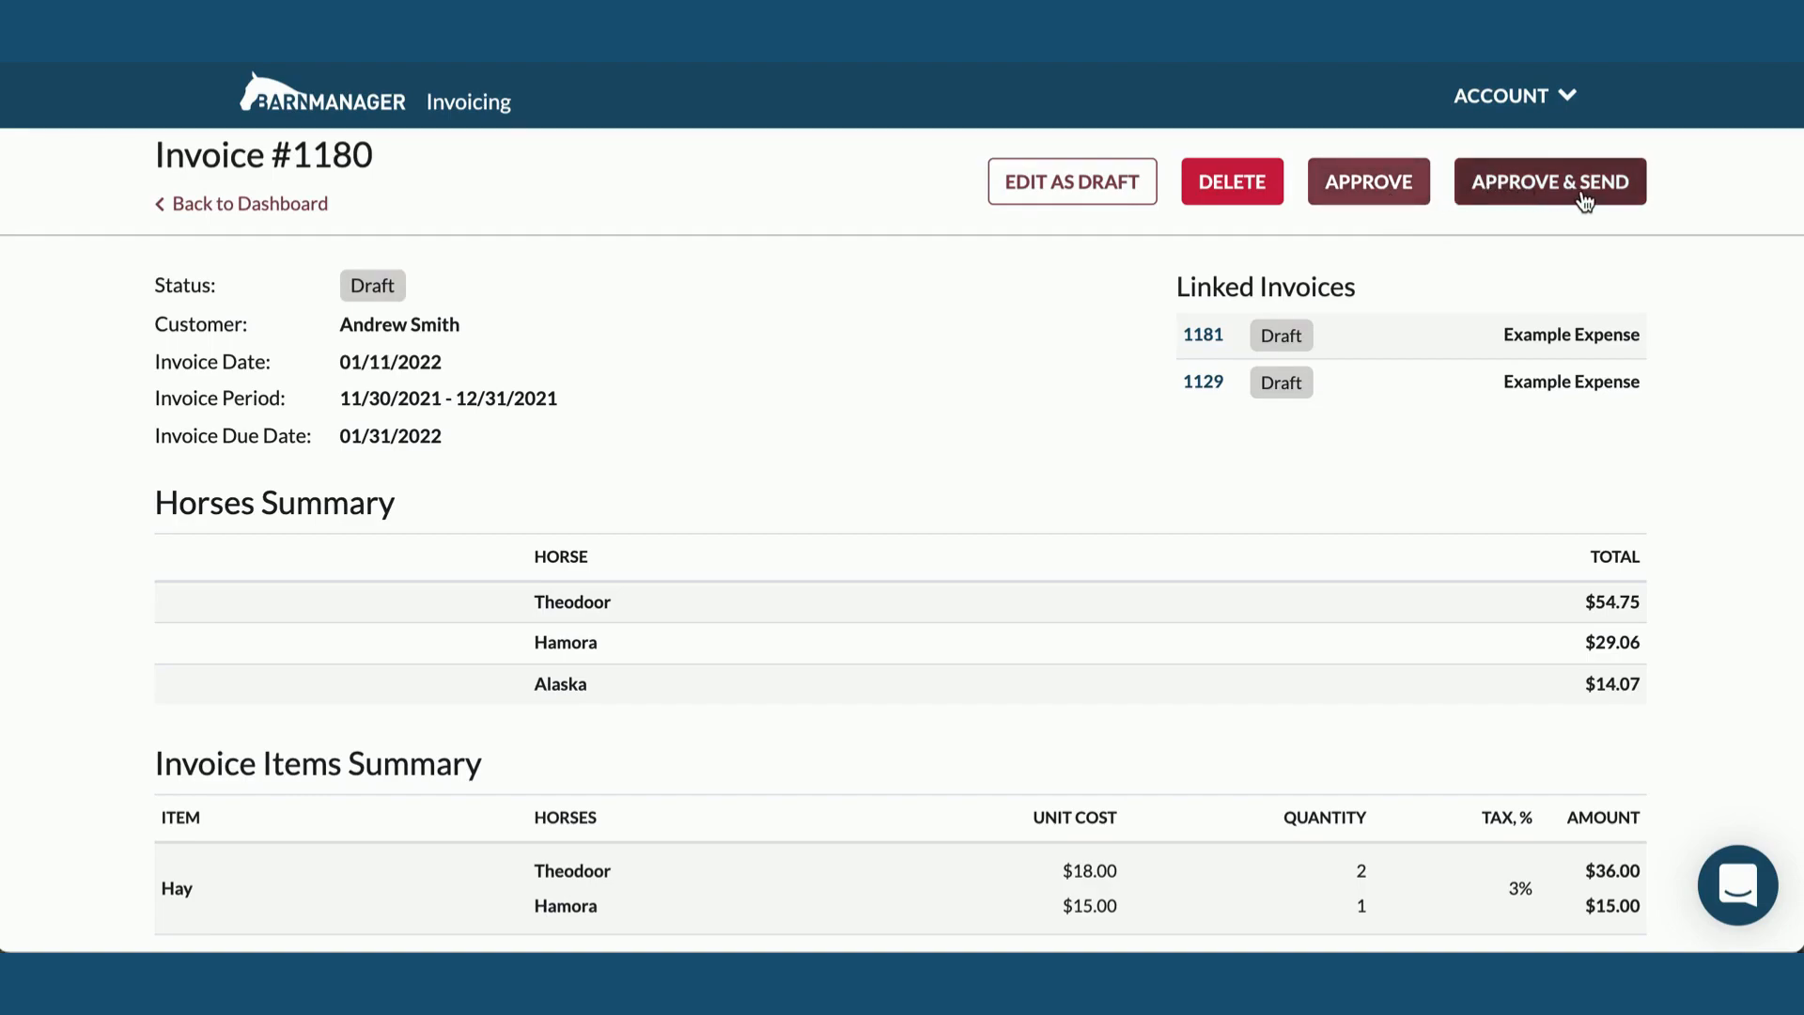
pyautogui.click(1386, 185)
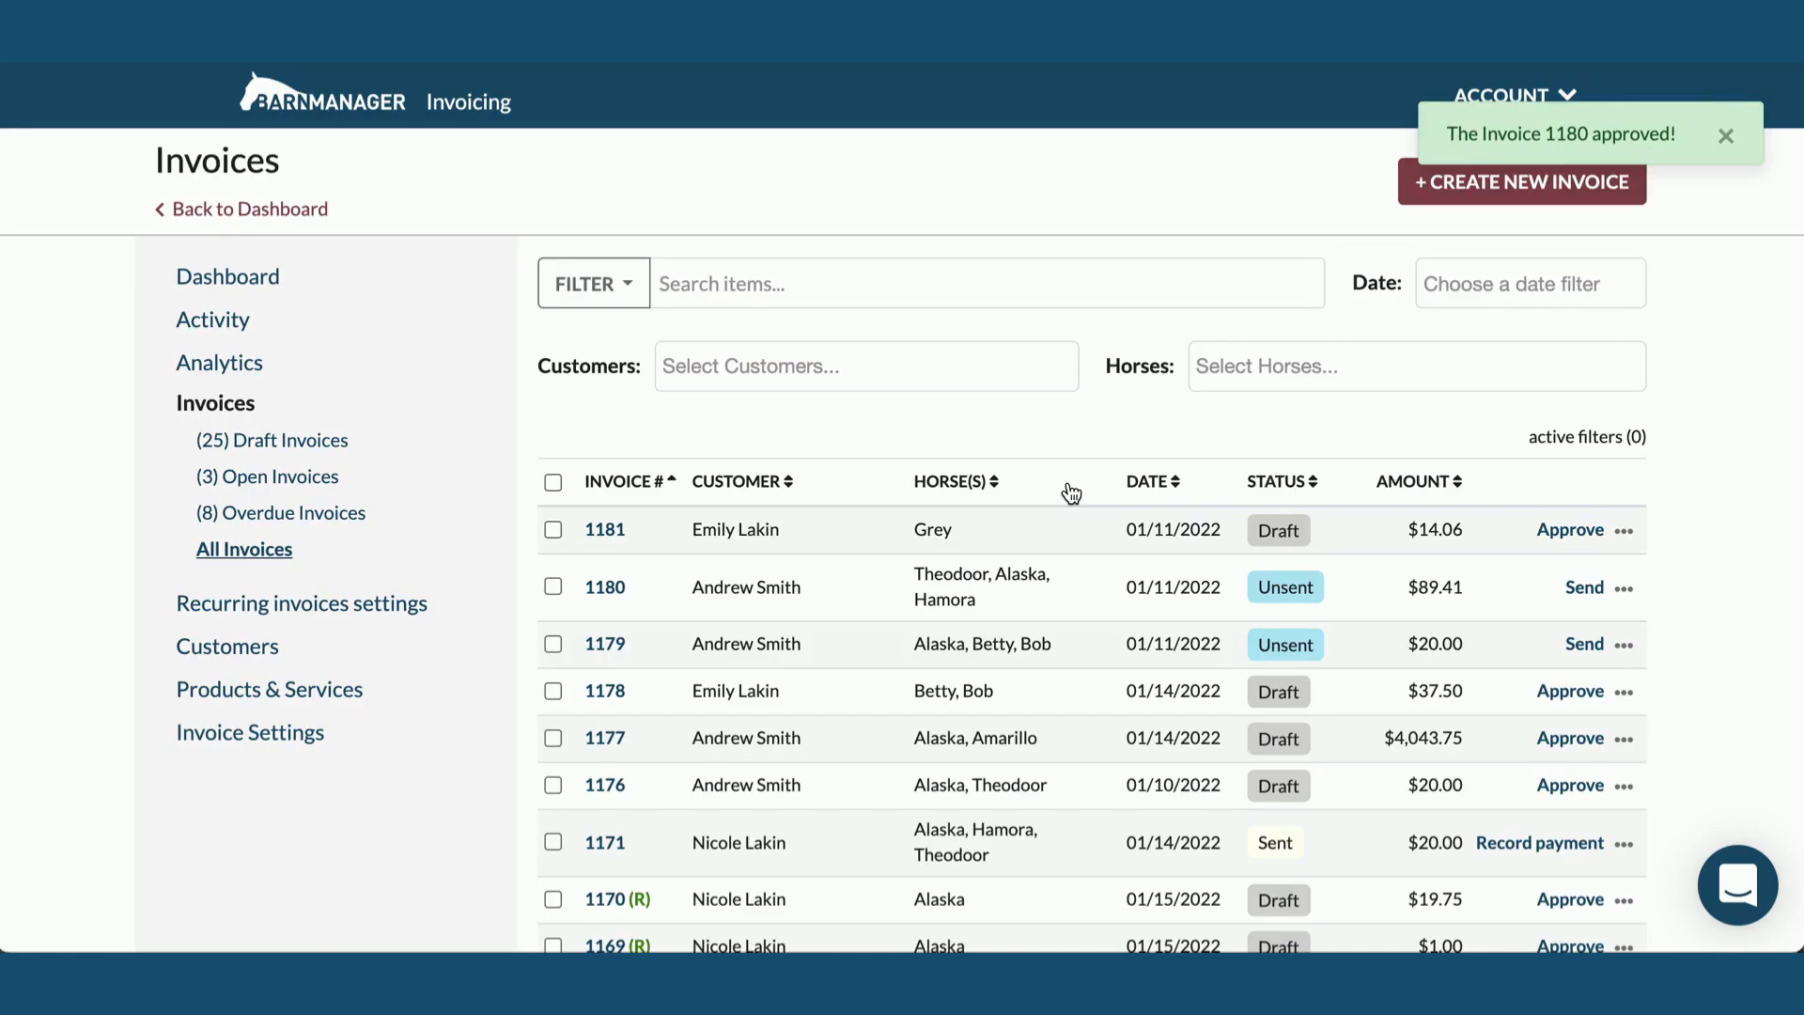
# Examine the customers, horses and statuses of the approved invoice and its newest linked split-expense invoice in the list of all invoices
pyautogui.scroll(-2, 977, 586)
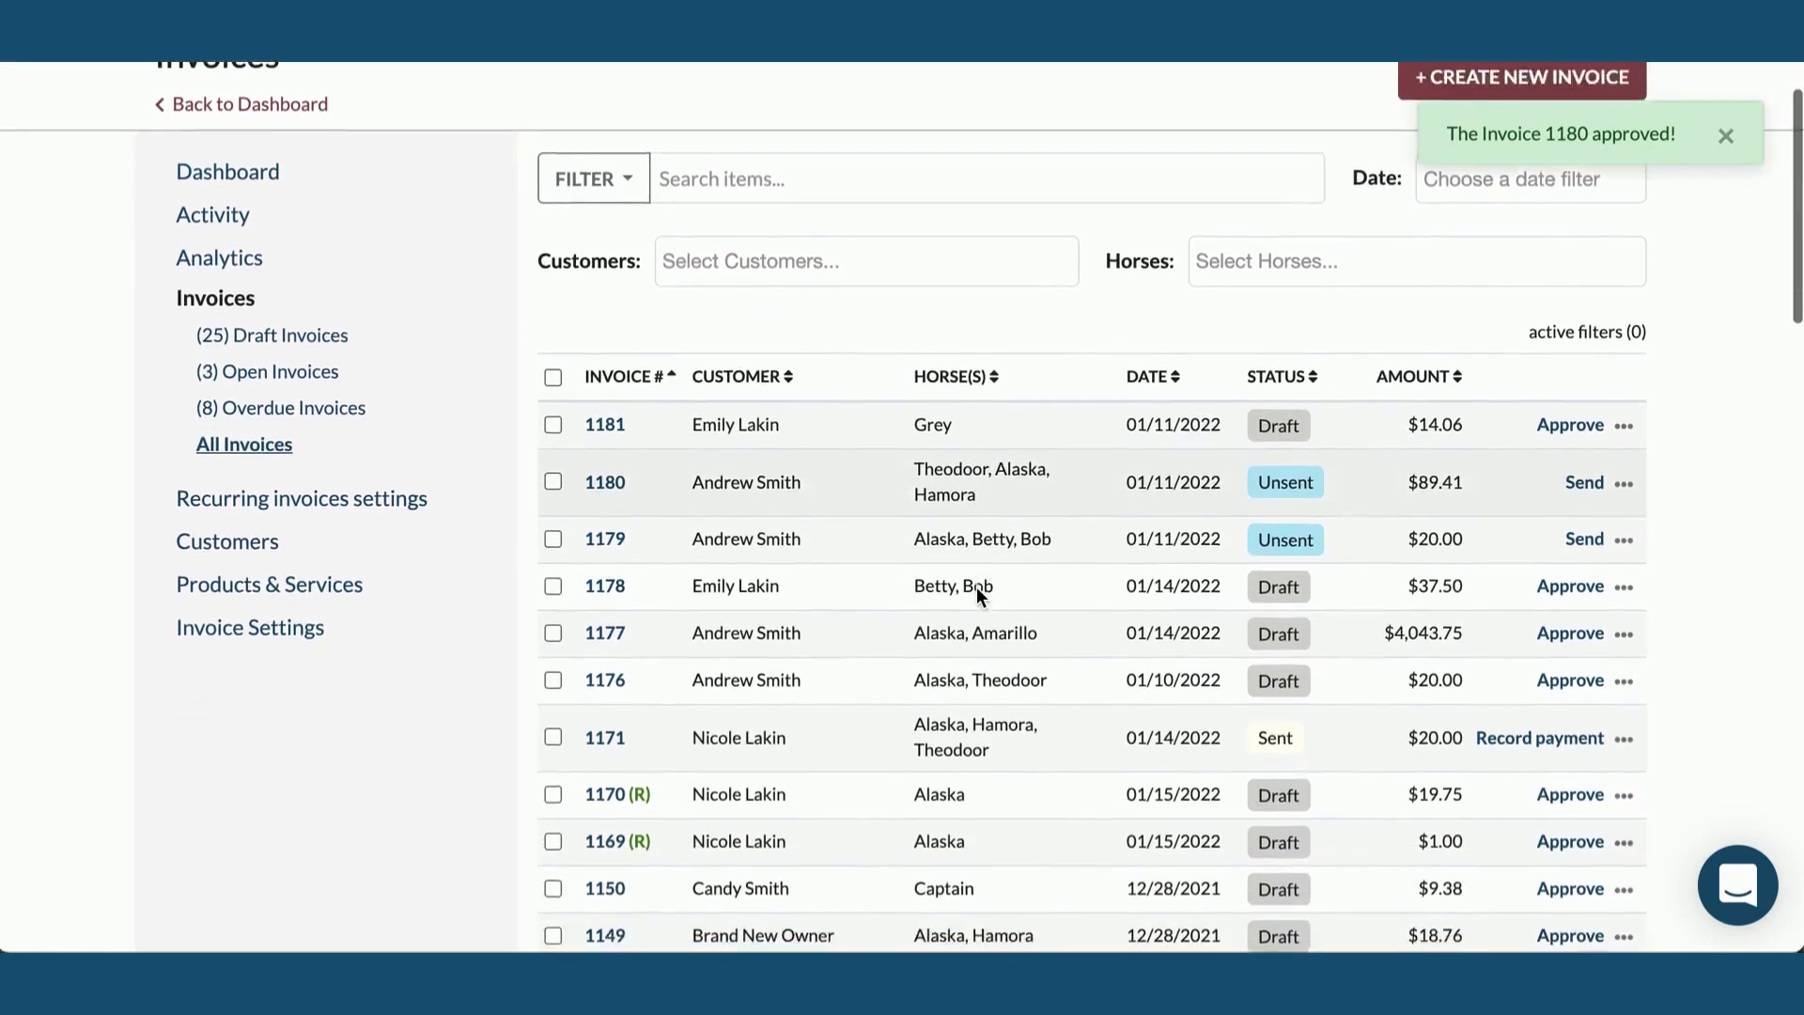
pyautogui.moveTo(652, 374); pyautogui.dragTo(579, 374)
pyautogui.click(759, 386)
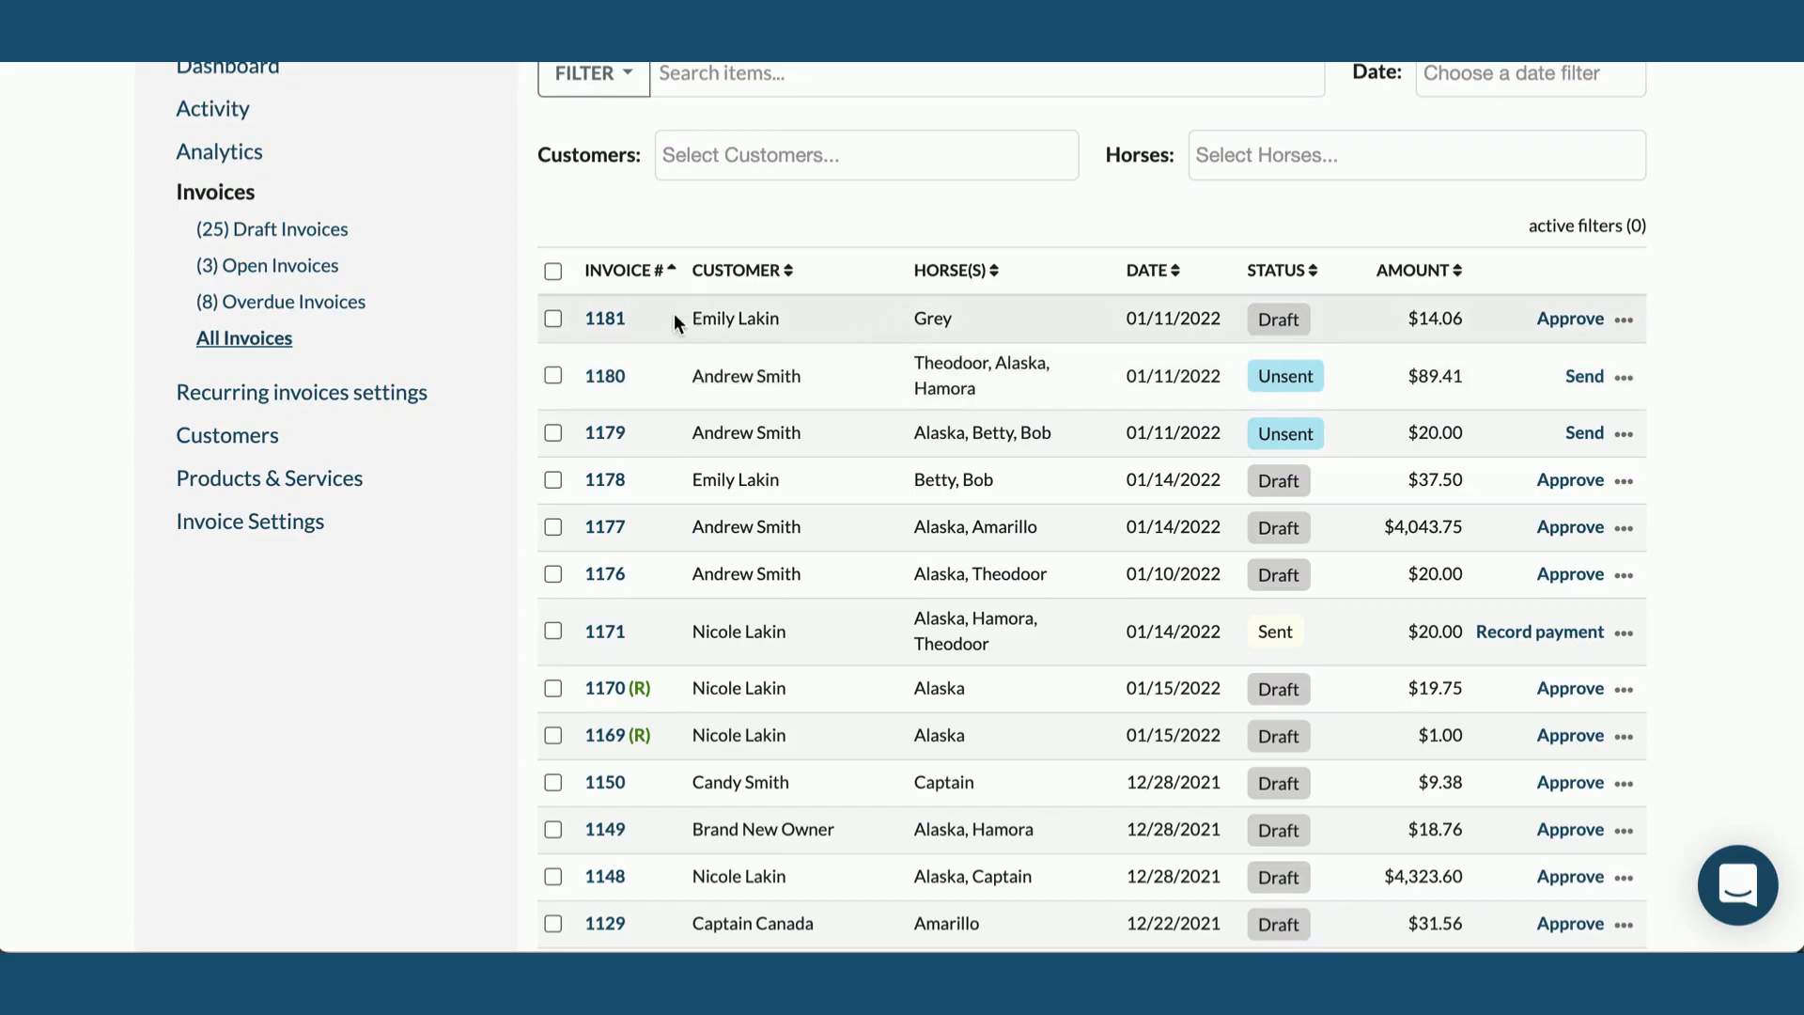
pyautogui.moveTo(674, 313); pyautogui.dragTo(769, 314)
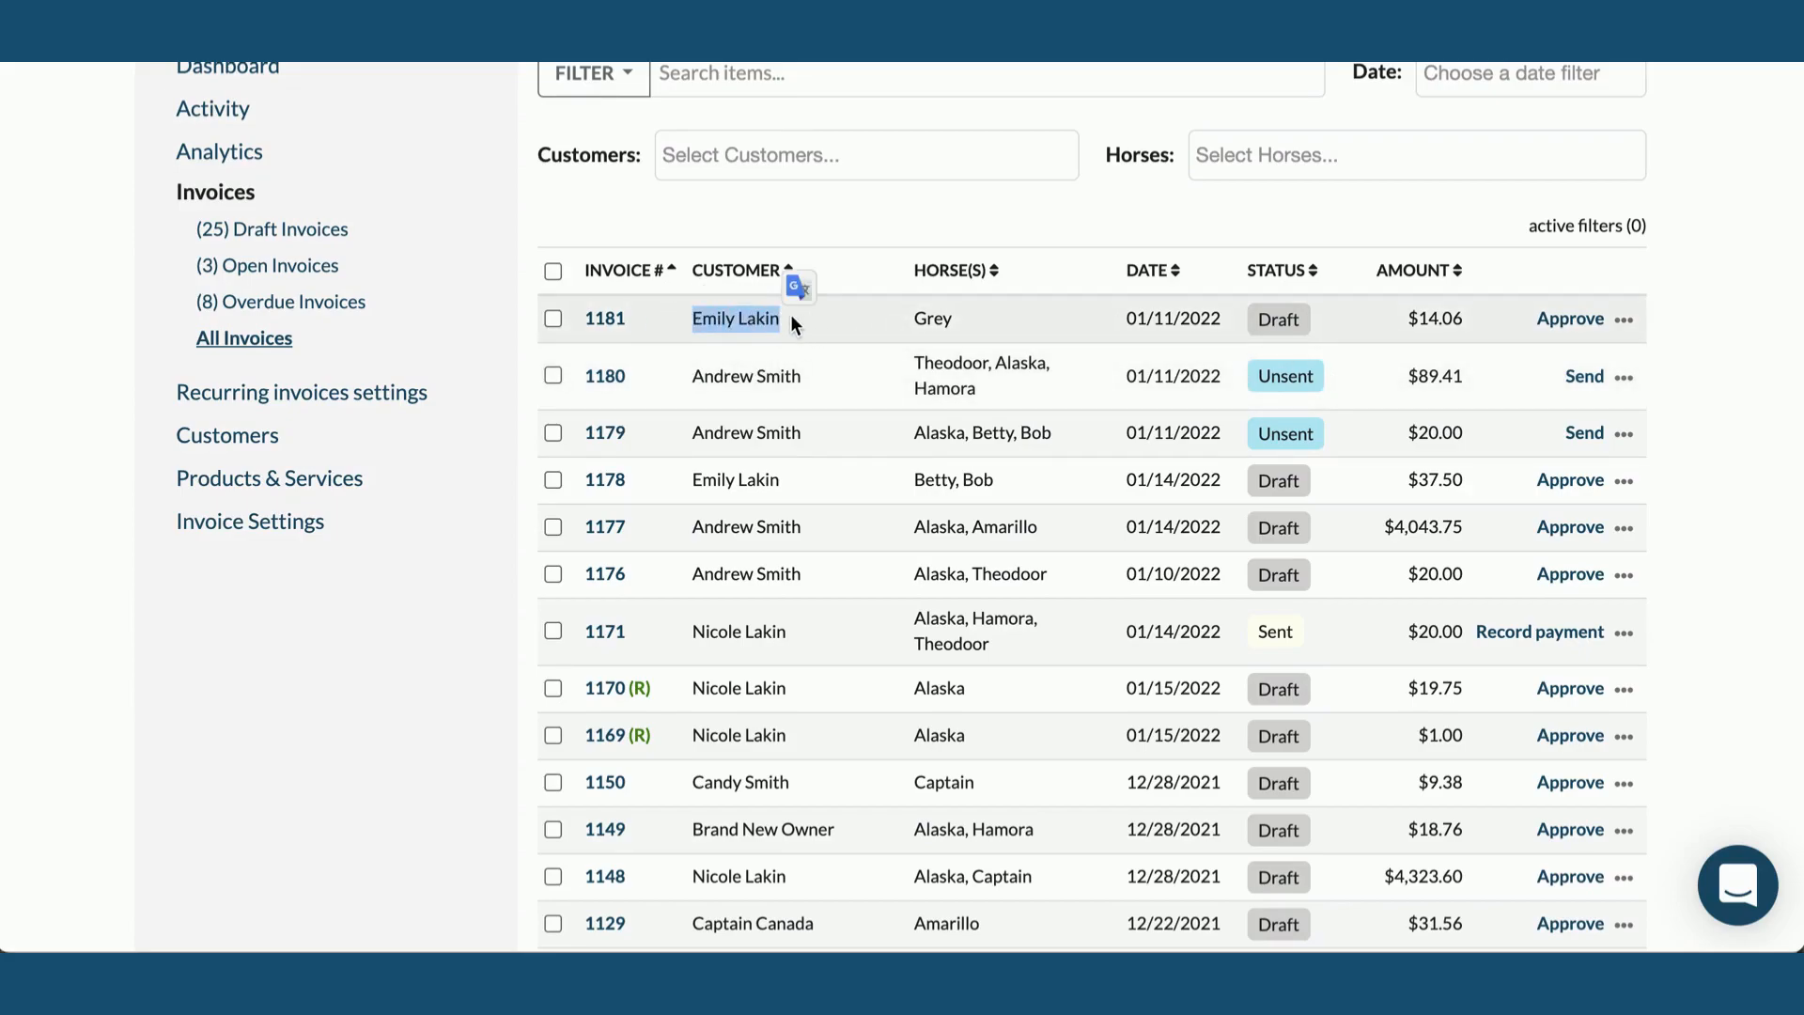
pyautogui.click(1039, 326)
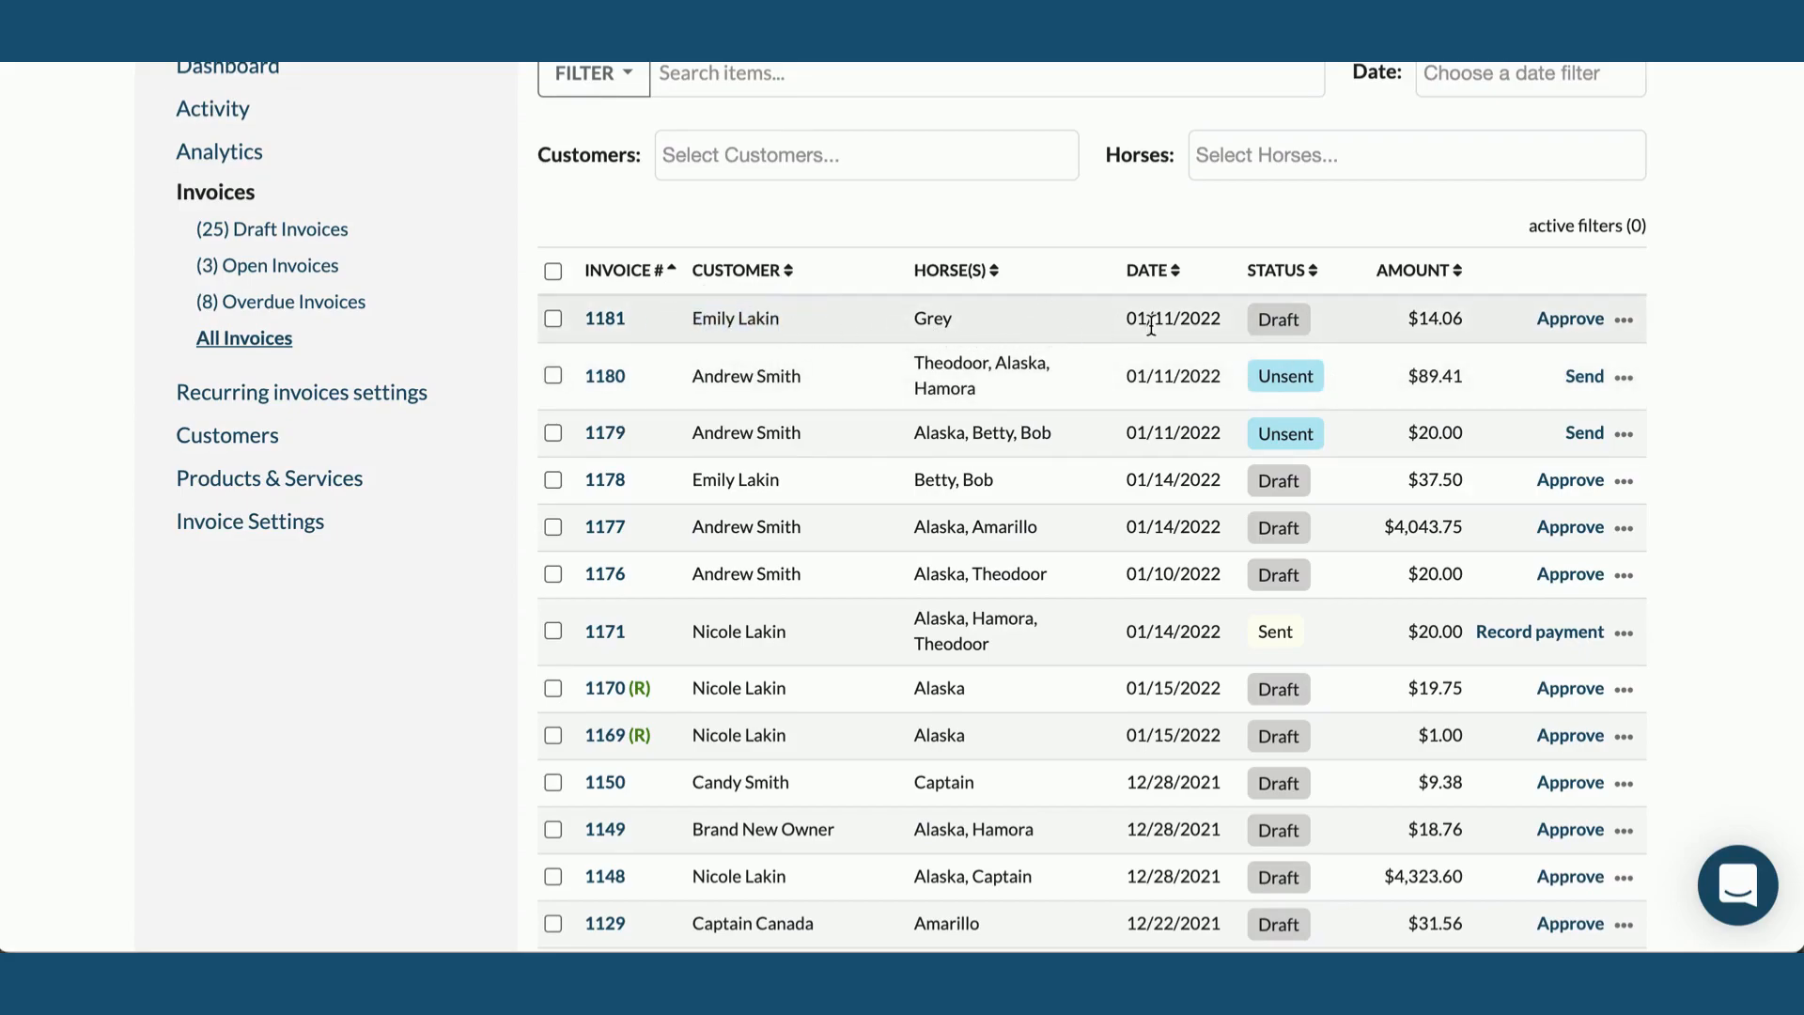
pyautogui.scroll(3, 1331, 334)
pyautogui.click(1330, 336)
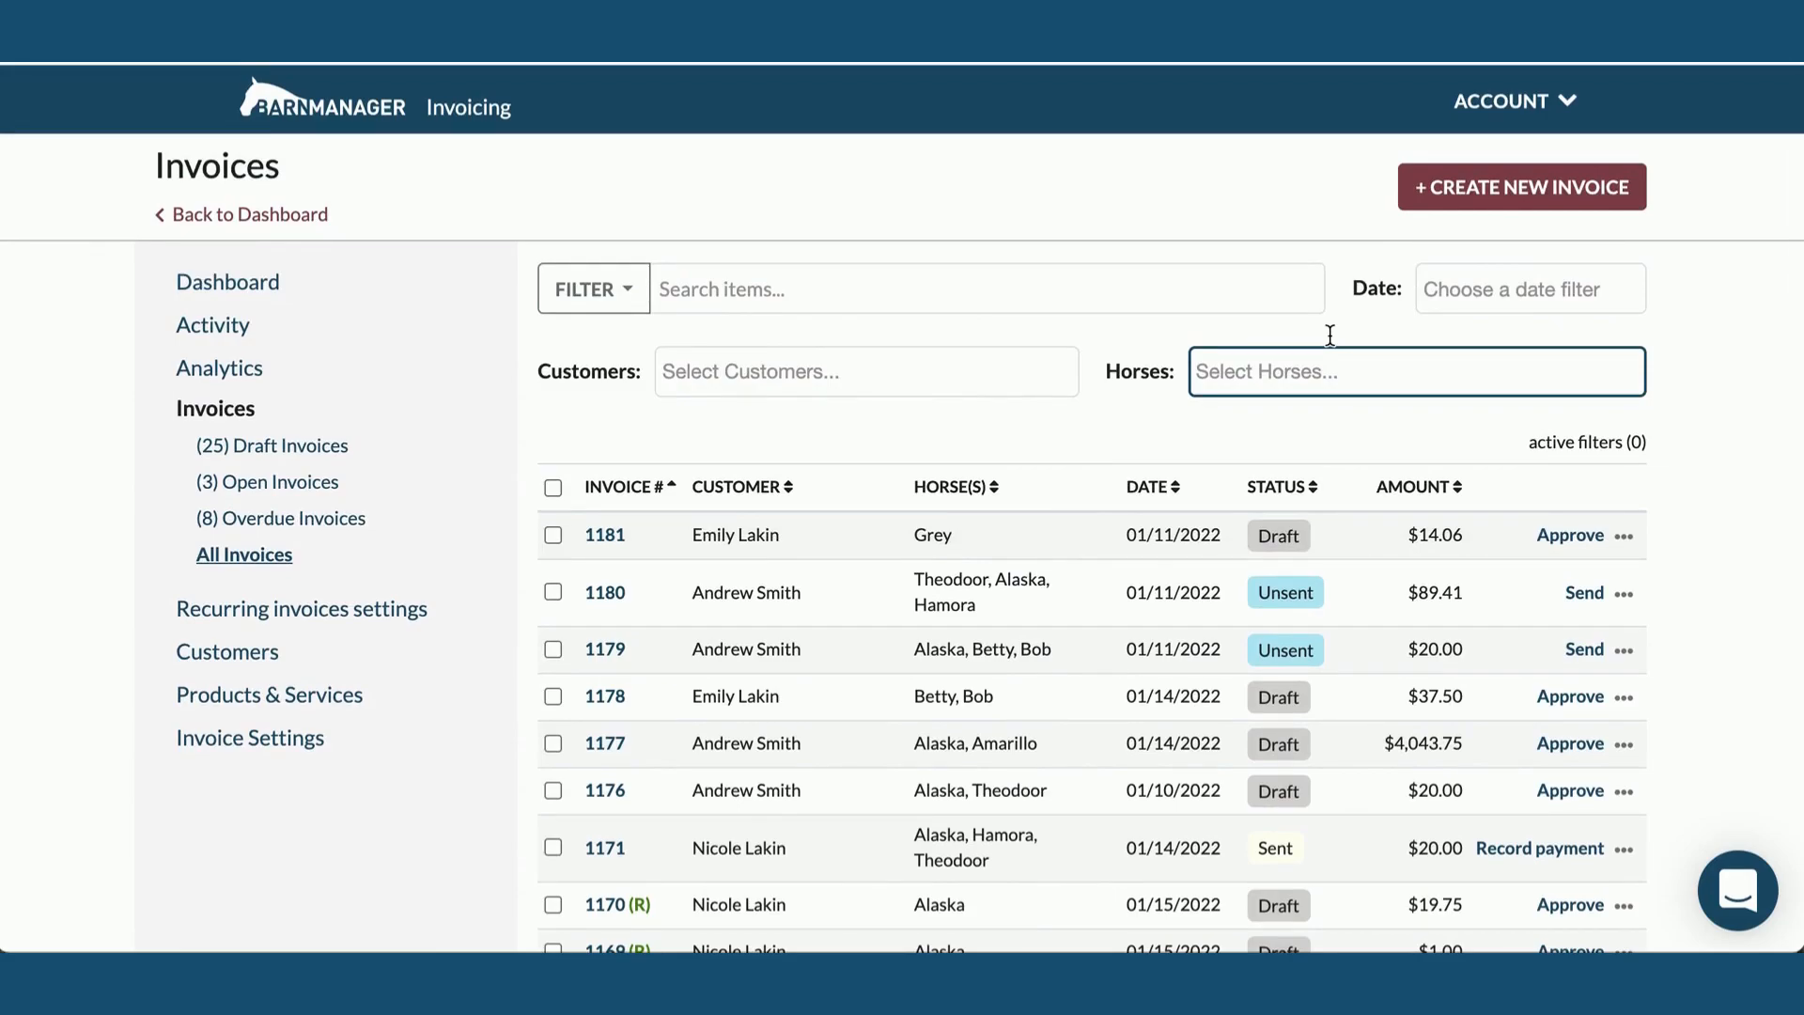